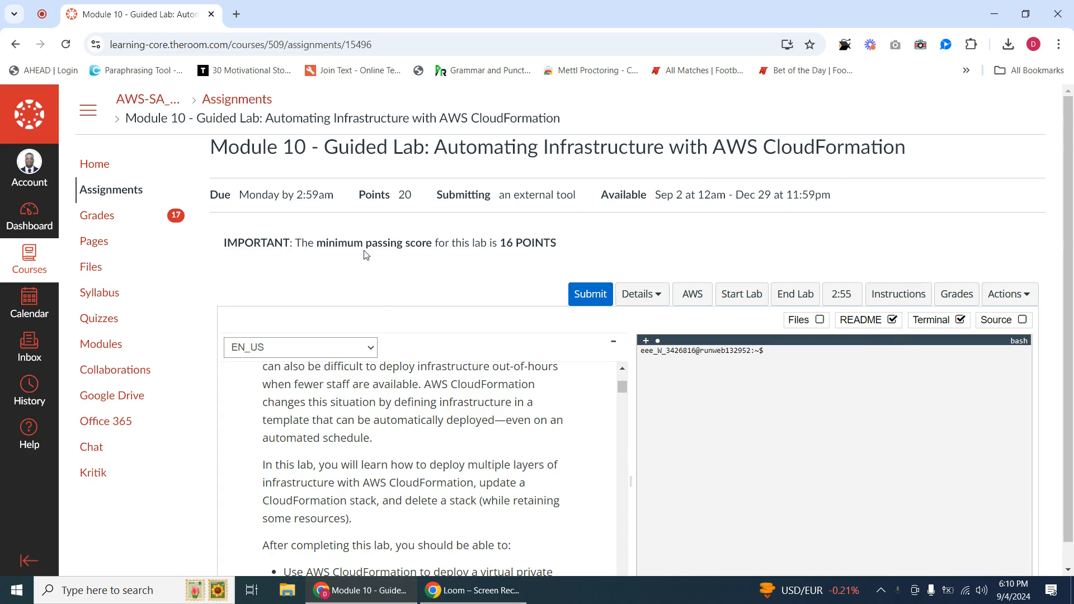
Step: Hide the lab's terminal pane, go to Task 1 in the README, and start the lab session
{"action": "left_click", "coordinate": [959, 320]}
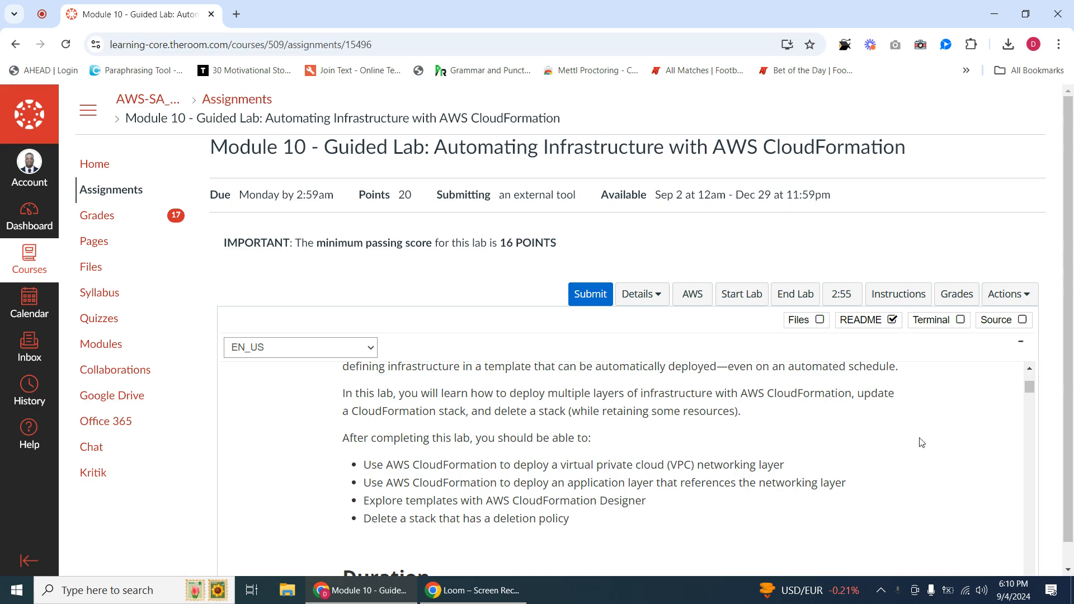
{"action": "mouse_move", "coordinate": [1028, 391]}
{"action": "left_mouse_down"}
{"action": "mouse_move", "coordinate": [1032, 379]}
{"action": "mouse_move", "coordinate": [1028, 412]}
{"action": "left_mouse_up"}
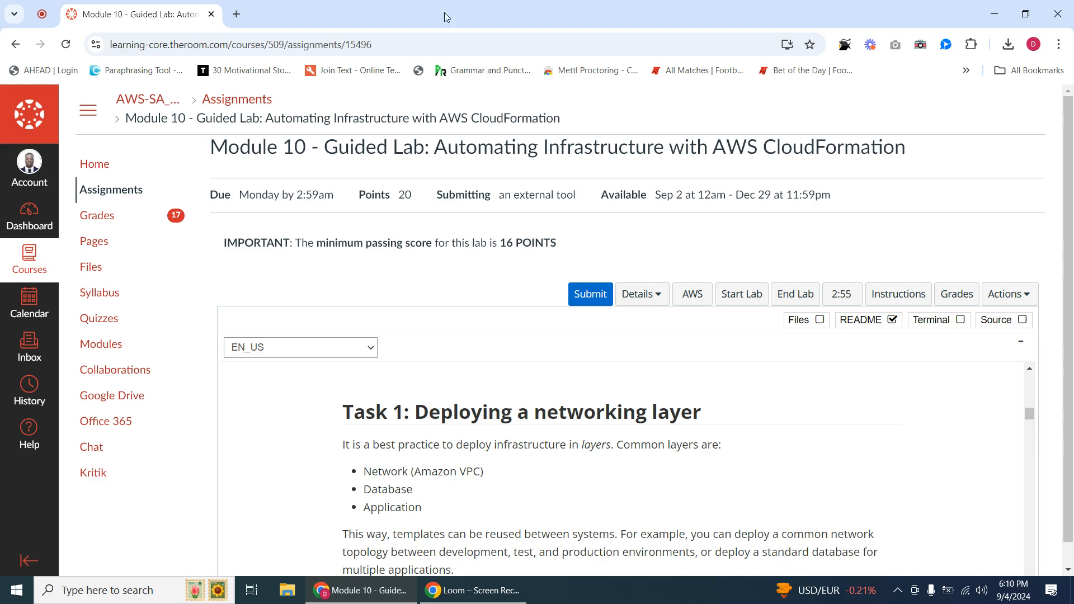
{"action": "left_click", "coordinate": [749, 301]}
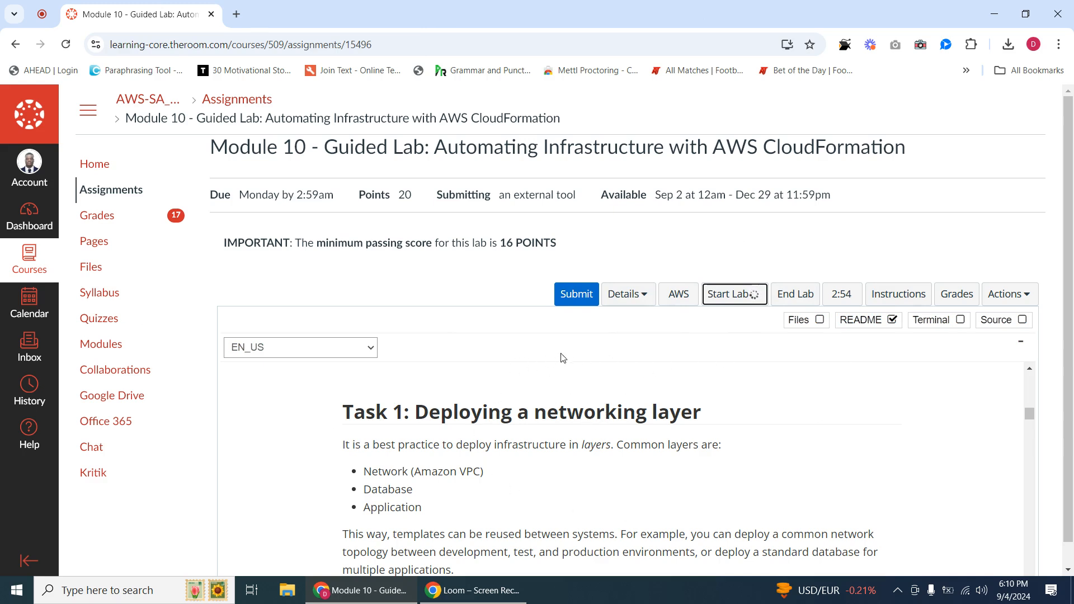
{"action": "left_click", "coordinate": [744, 293]}
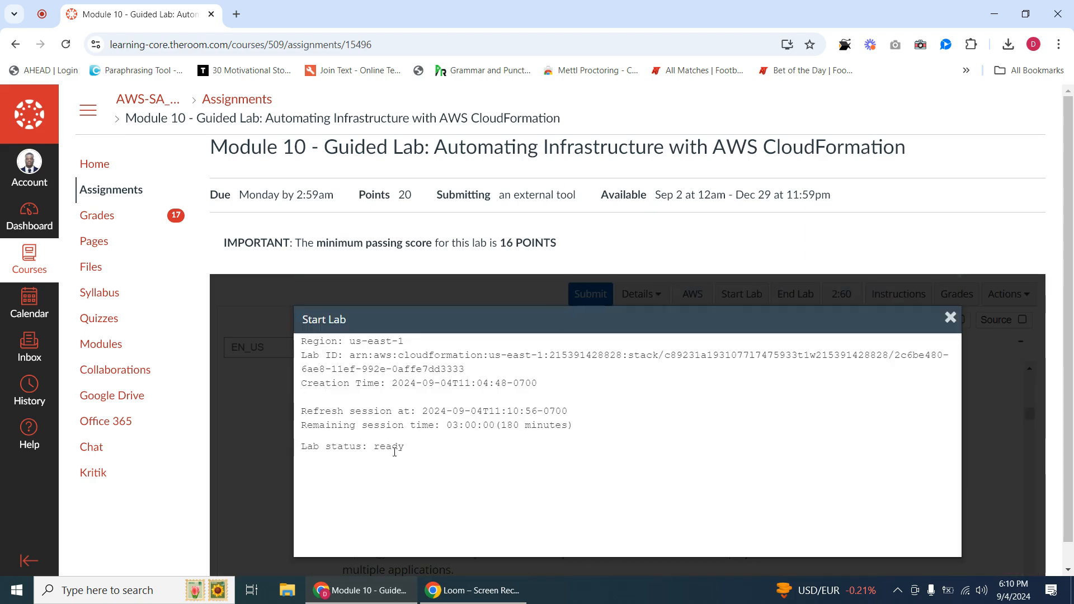
{"action": "left_click", "coordinate": [950, 317]}
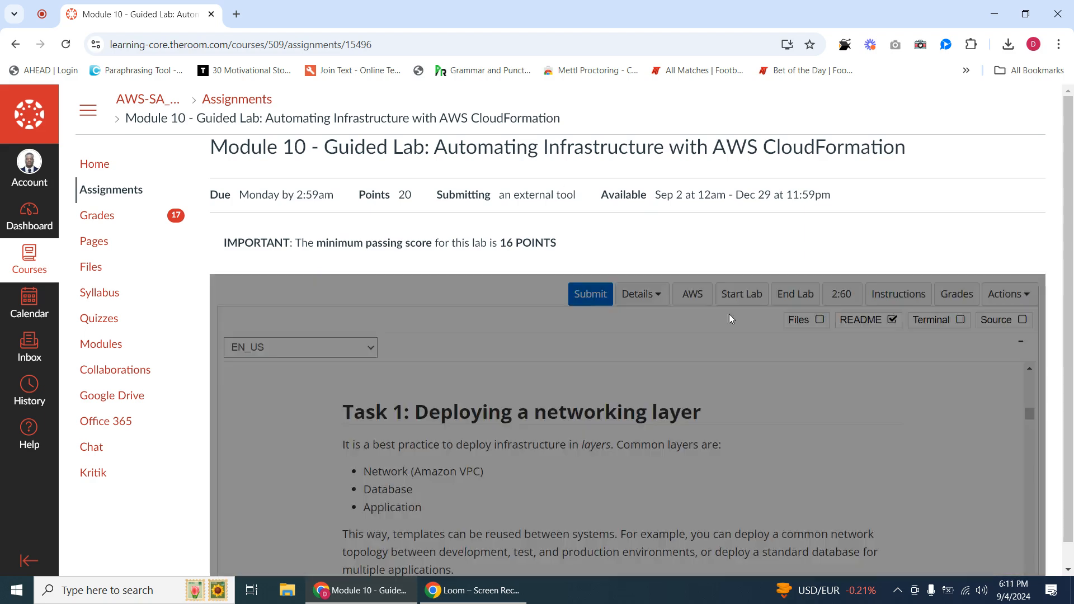
Step: Log out of the previous AWS account and open the AWS console from the lab
{"action": "left_click", "coordinate": [694, 295]}
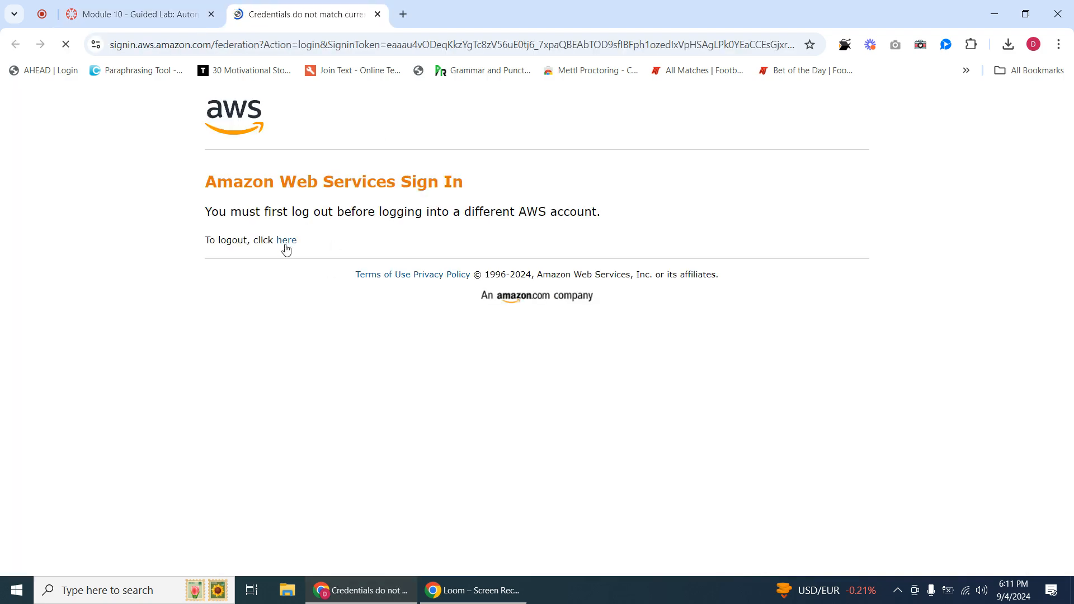
{"action": "left_click", "coordinate": [286, 247]}
{"action": "left_click", "coordinate": [147, 11]}
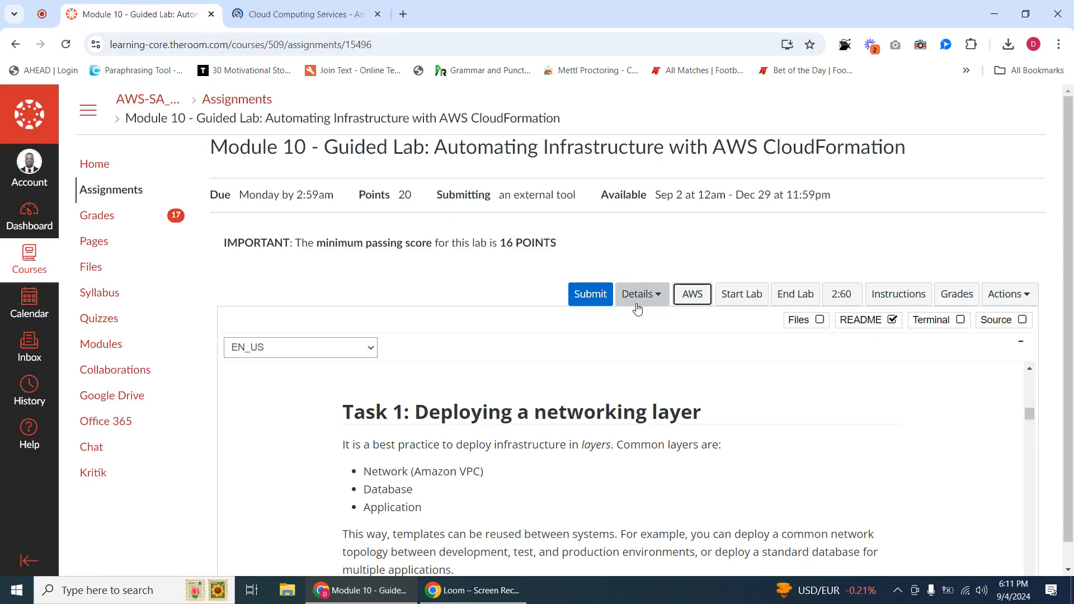
{"action": "left_click", "coordinate": [692, 295]}
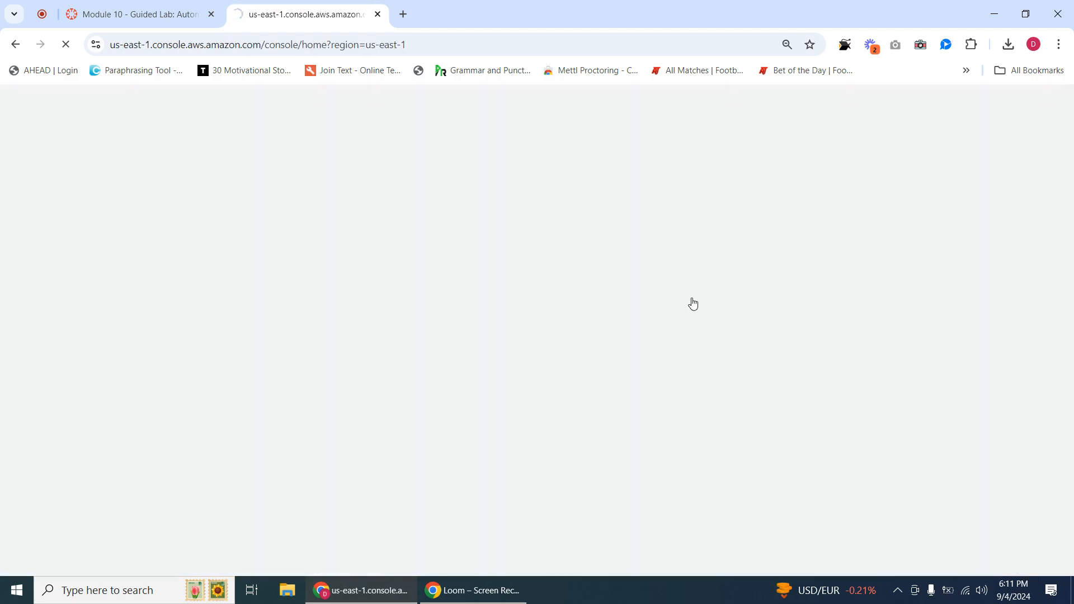
{"action": "left_click", "coordinate": [134, 14]}
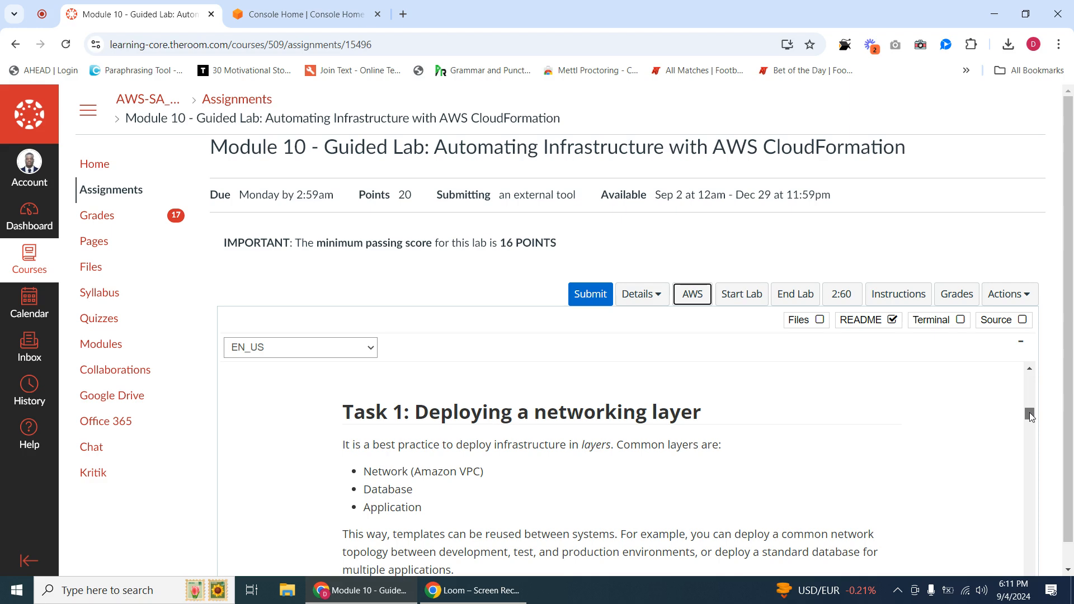
{"action": "left_click_drag", "start_coordinate": [1029, 413], "coordinate": [1029, 420]}
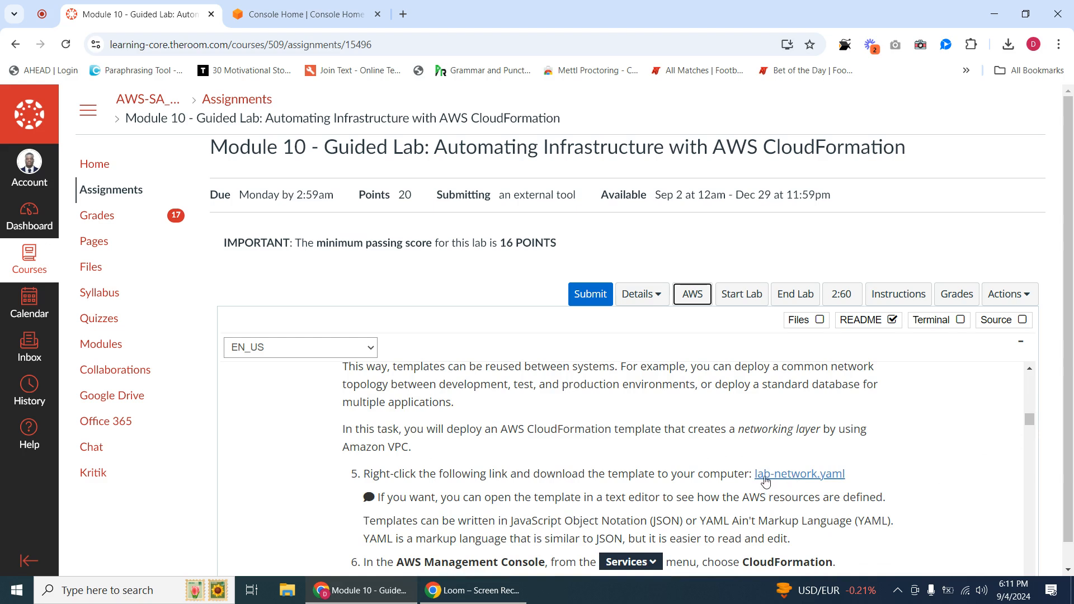
{"action": "right_click", "coordinate": [788, 476]}
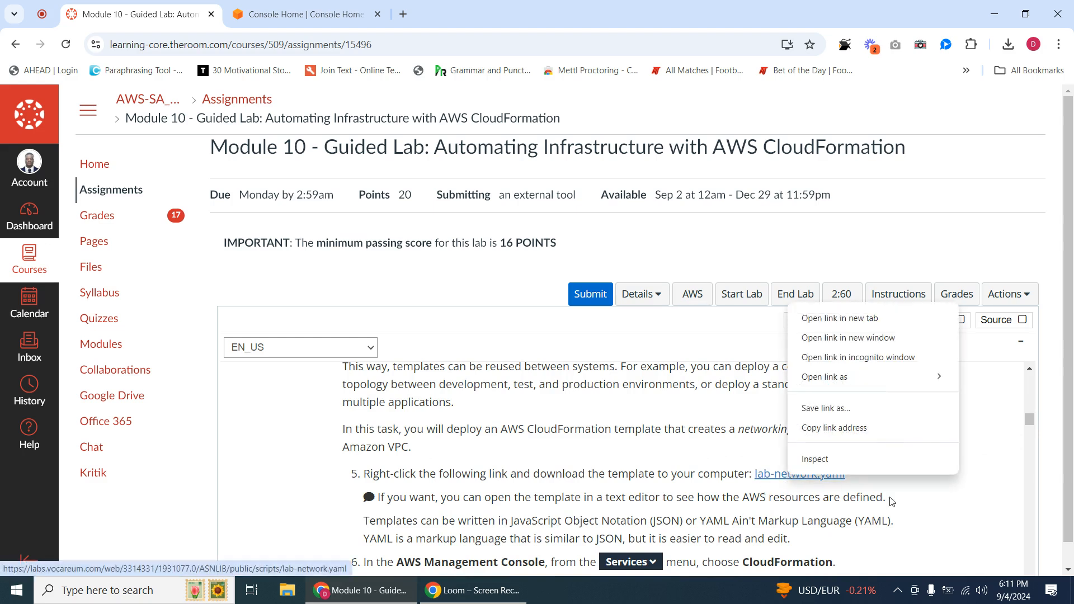
{"action": "left_click", "coordinate": [939, 505]}
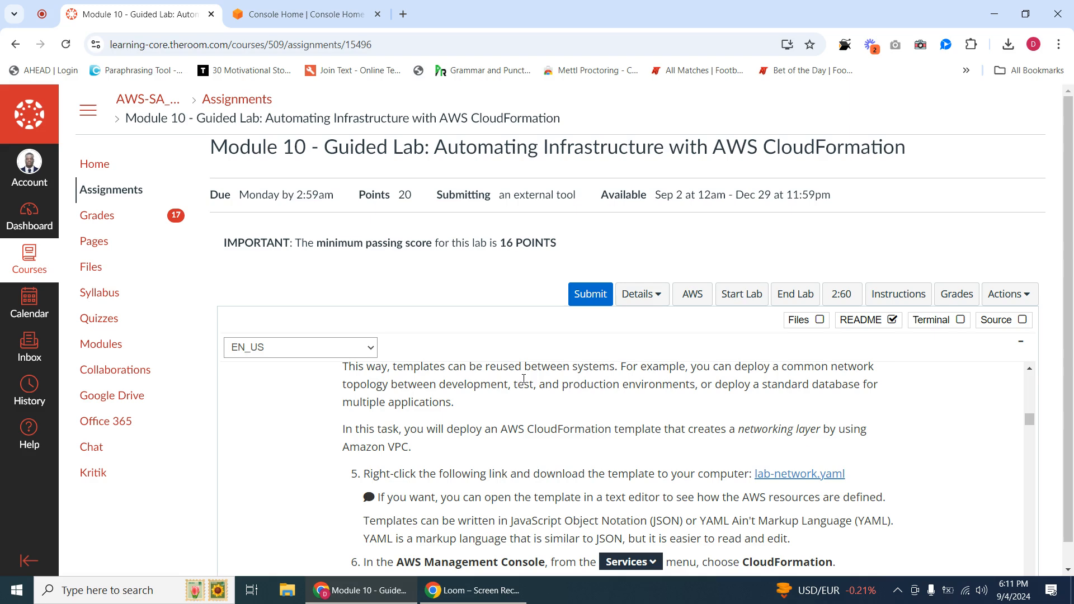
{"action": "left_click", "coordinate": [305, 12]}
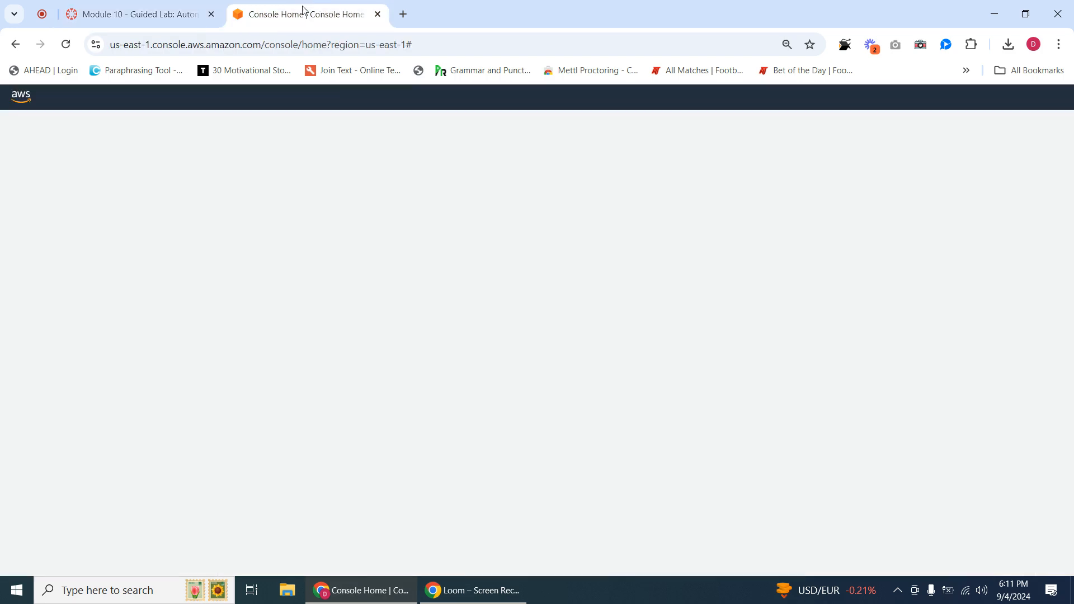
{"action": "left_click", "coordinate": [116, 7]}
{"action": "left_click", "coordinate": [305, 14]}
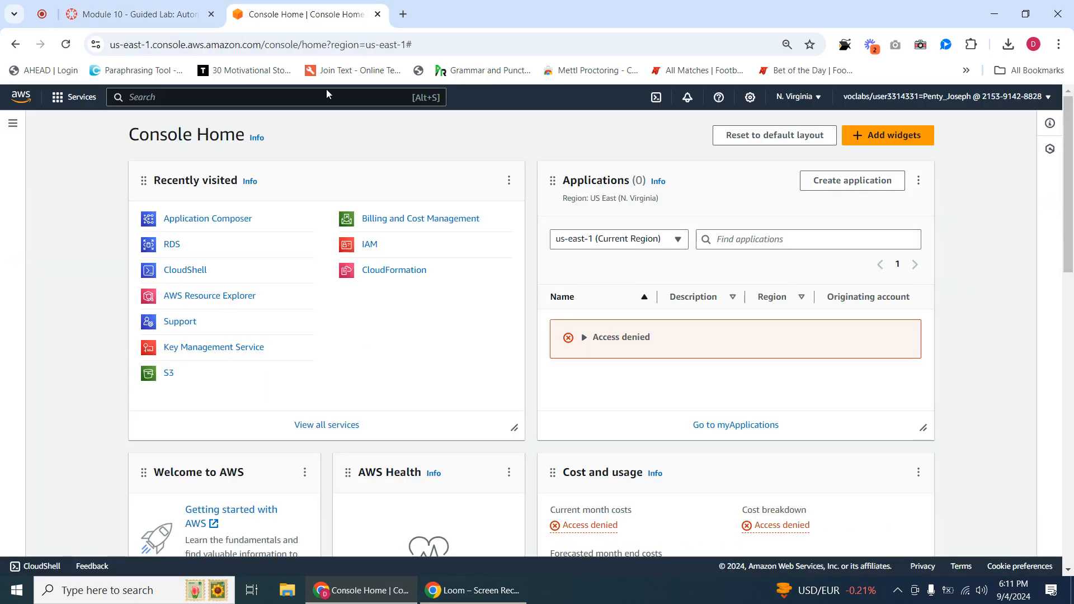
Step: Duplicate the AWS console page, then search for CloudFormation in the original one and open the service
{"action": "right_click", "coordinate": [291, 14]}
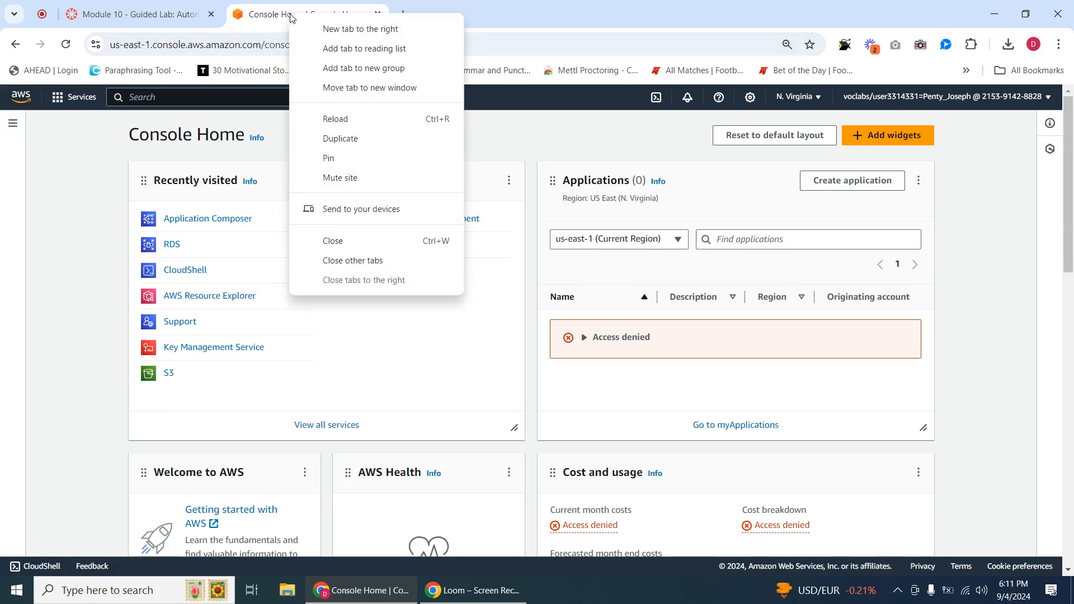
{"action": "left_click", "coordinate": [345, 134]}
{"action": "left_click", "coordinate": [290, 14]}
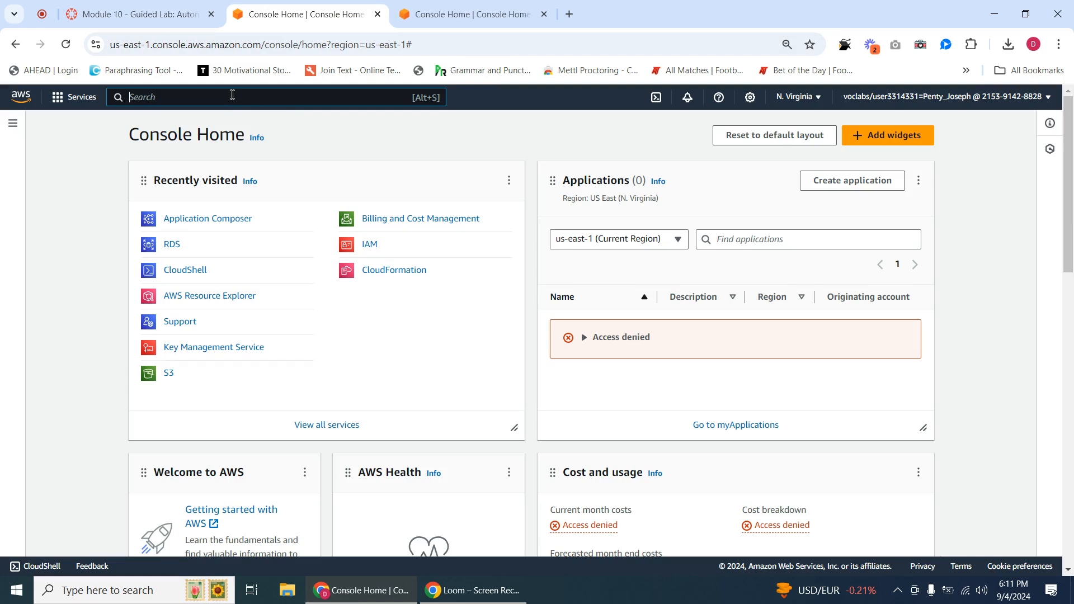
{"action": "type", "text": "cl"}
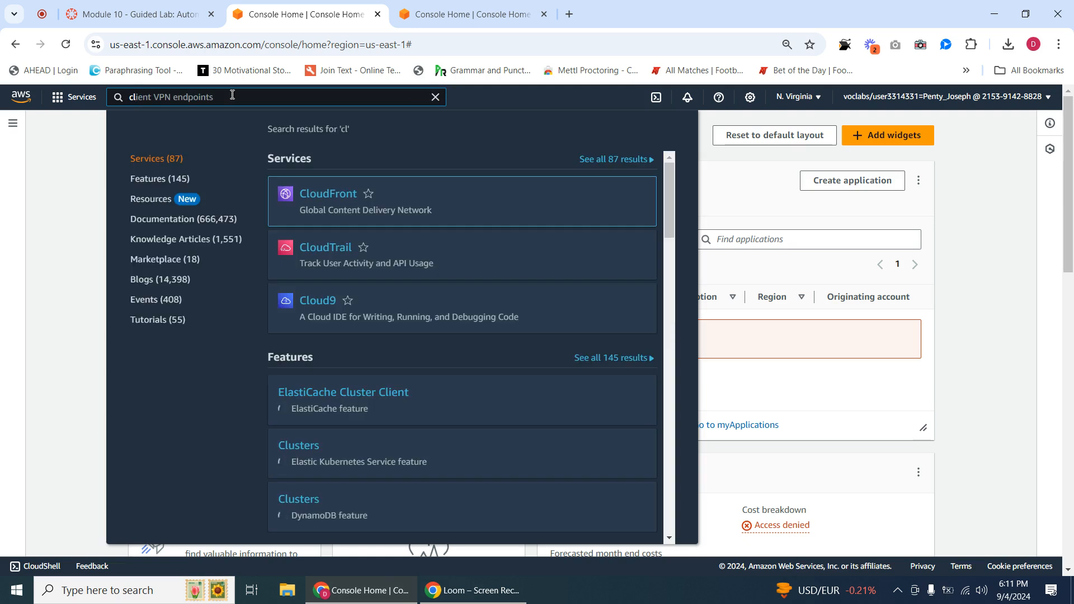
{"action": "type", "text": "ou"}
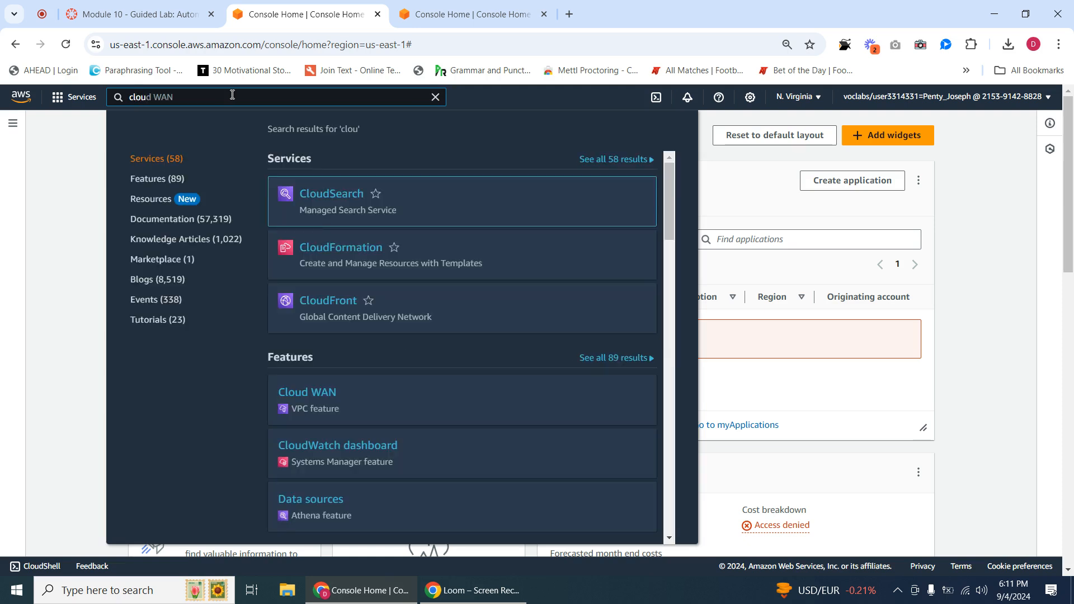
{"action": "left_click", "coordinate": [360, 246]}
Step: In the duplicated console page, search for "vpc" and open the VPC service
{"action": "left_click", "coordinate": [503, 6]}
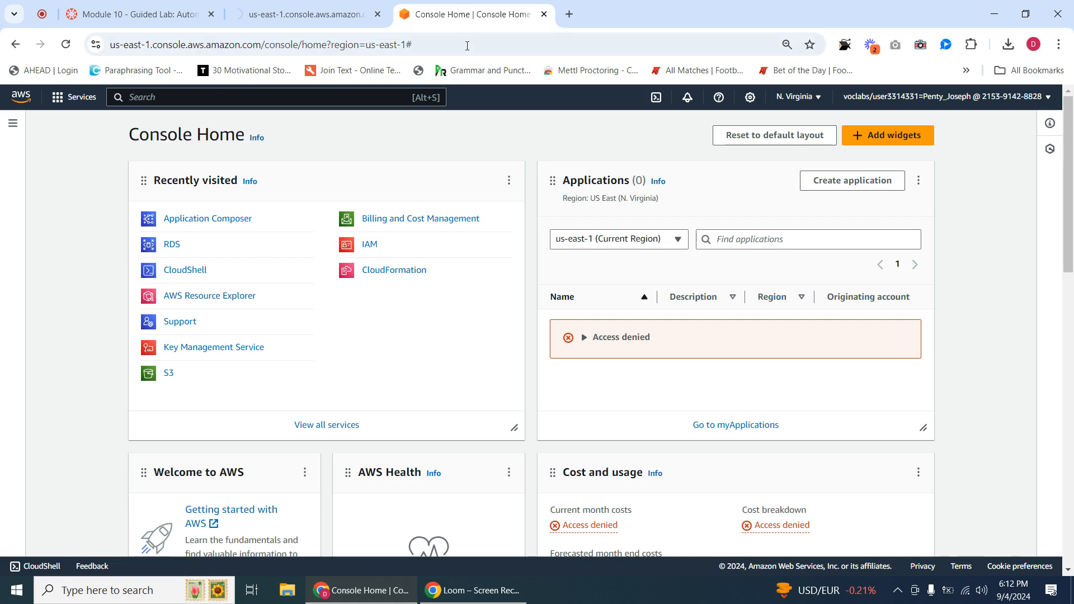
{"action": "left_click", "coordinate": [333, 93]}
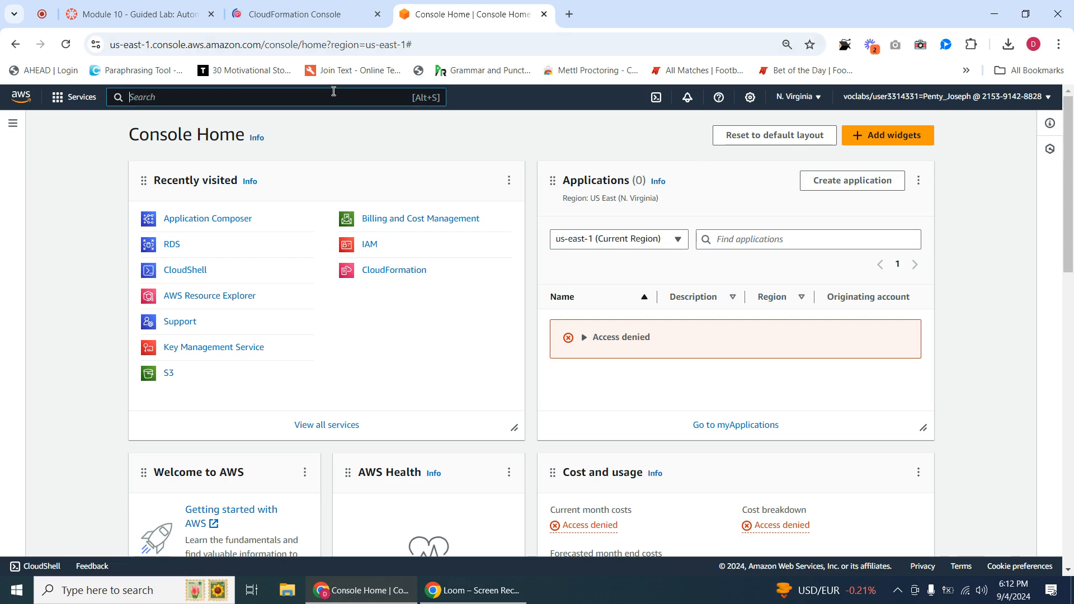
{"action": "type", "text": "vpc"}
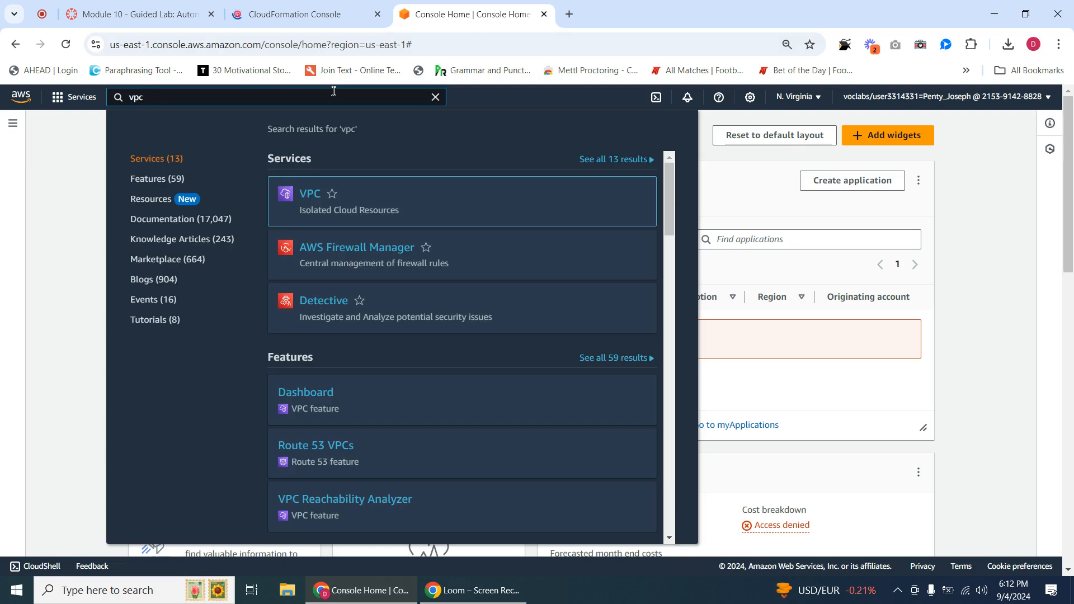
{"action": "left_click", "coordinate": [311, 193]}
{"action": "left_click", "coordinate": [302, 14]}
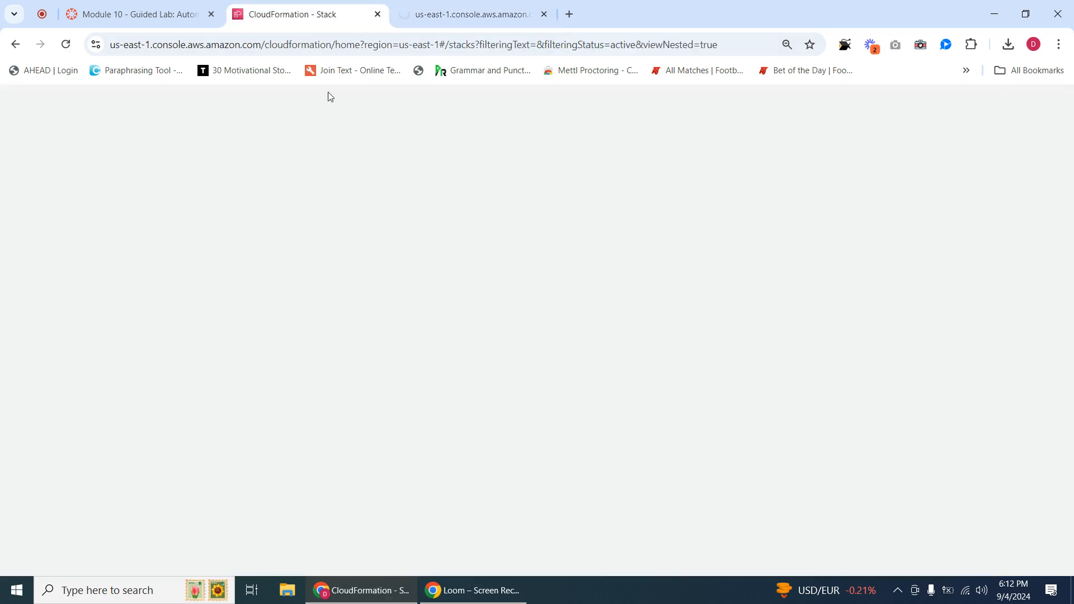
{"action": "left_click", "coordinate": [152, 19]}
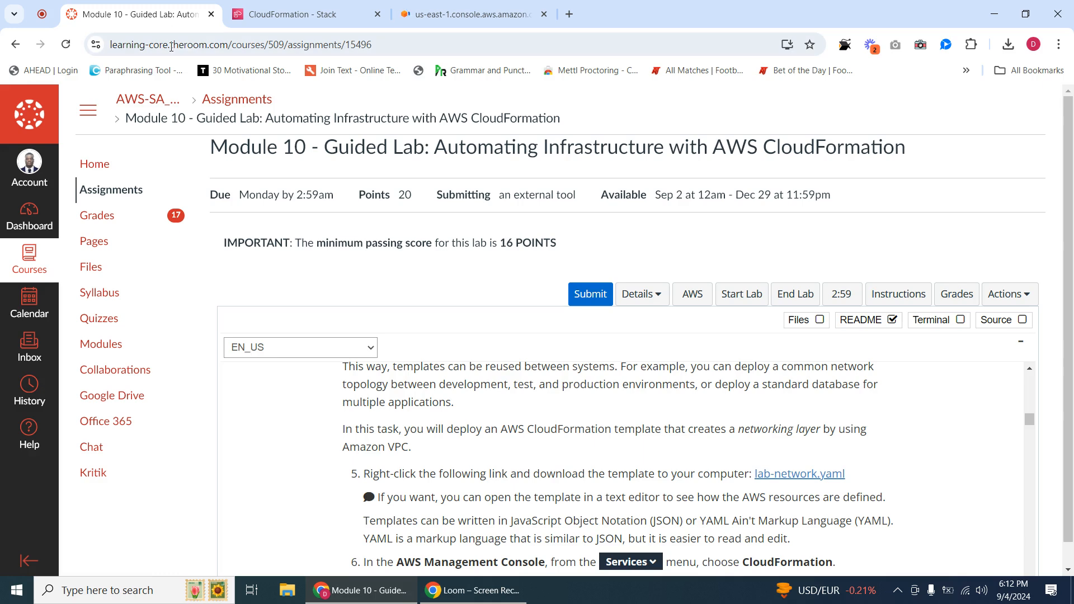
{"action": "left_click", "coordinate": [302, 16]}
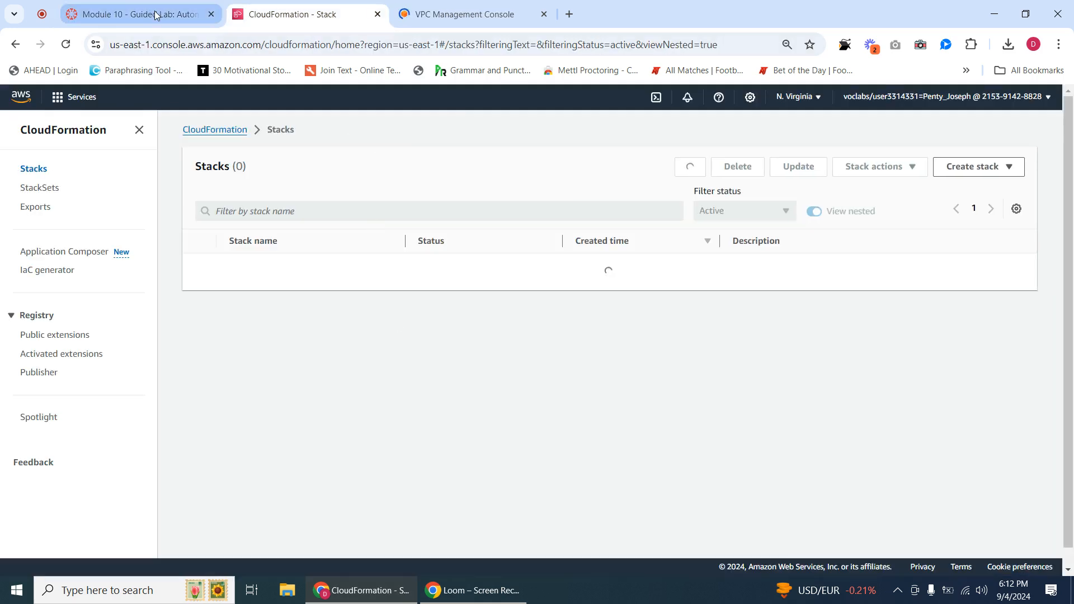
{"action": "left_click", "coordinate": [179, 14]}
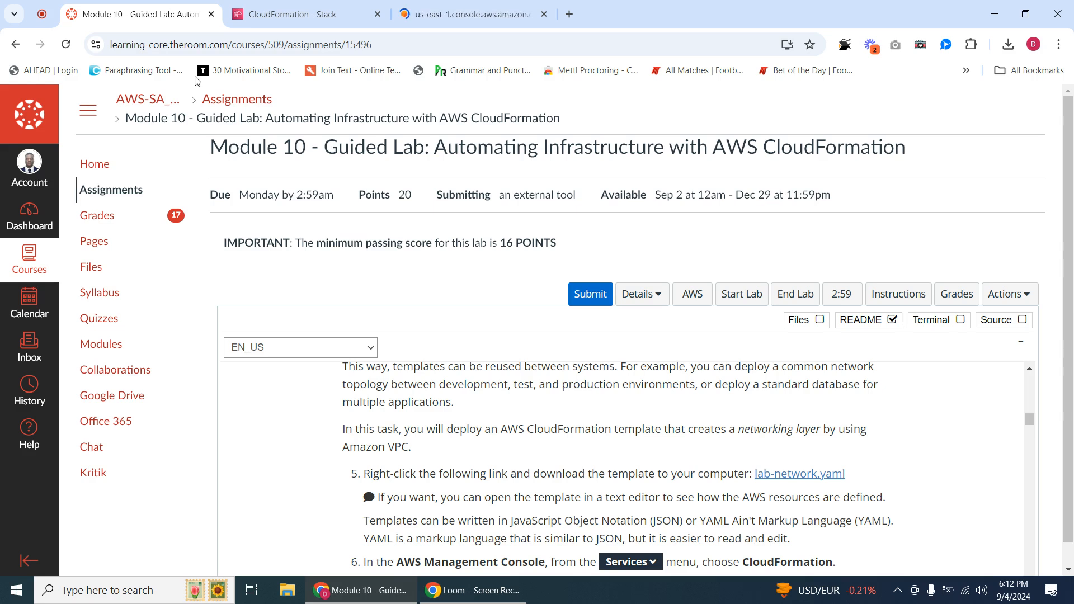
{"action": "right_click", "coordinate": [778, 476]}
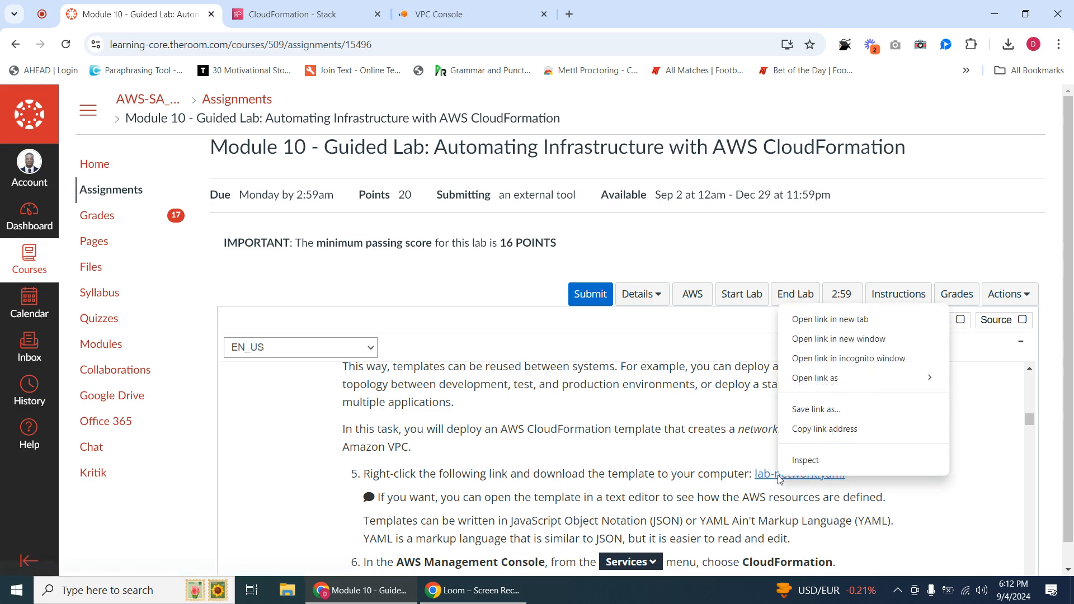
{"action": "left_click", "coordinate": [825, 411]}
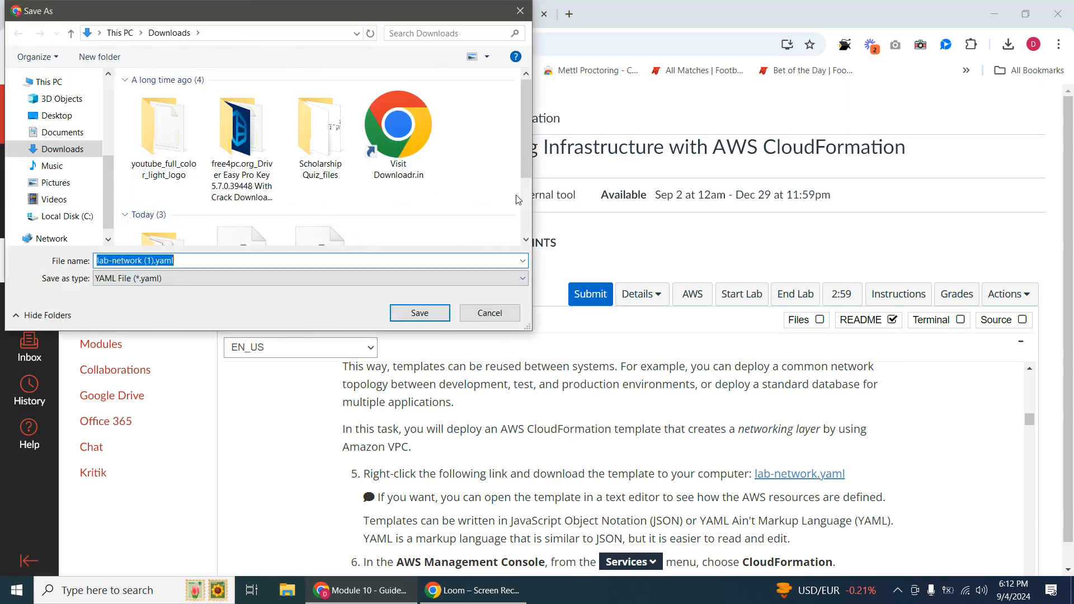
{"action": "left_click_drag", "start_coordinate": [526, 137], "coordinate": [525, 255]}
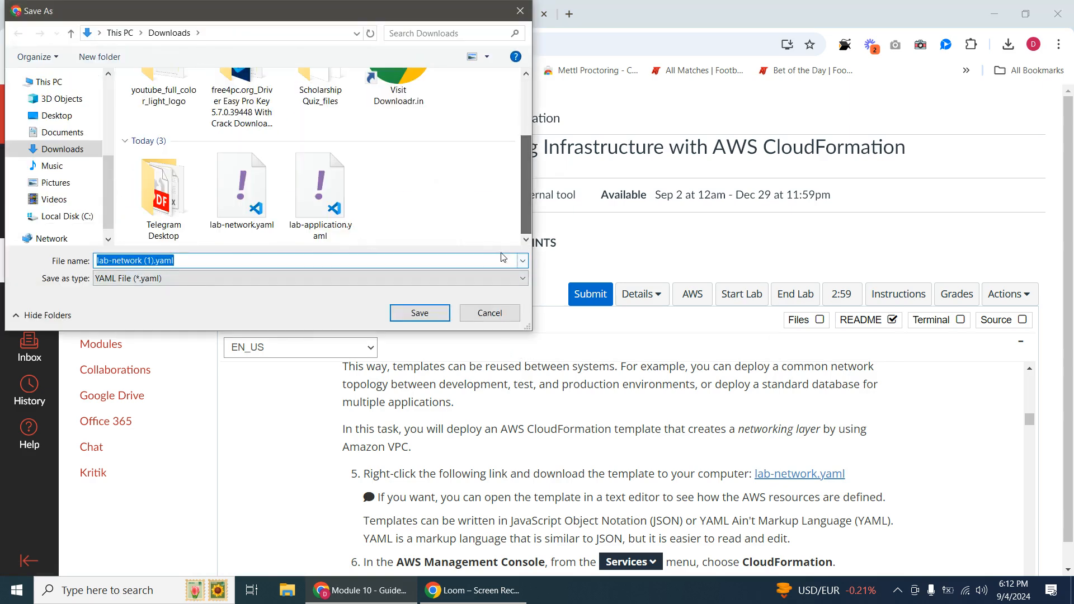
{"action": "left_click", "coordinate": [417, 210]}
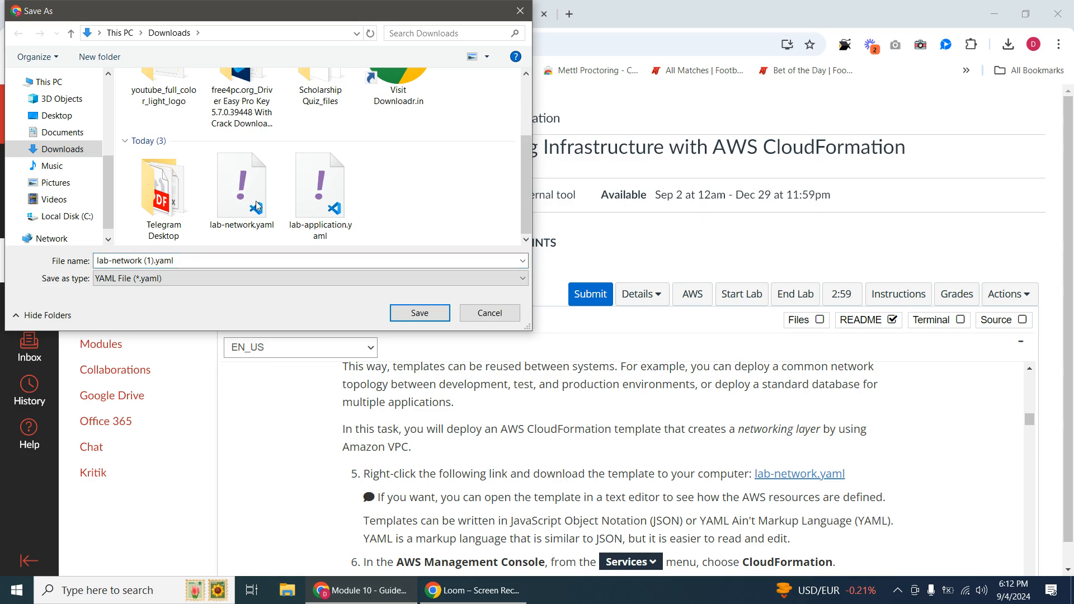
{"action": "left_click", "coordinate": [518, 16]}
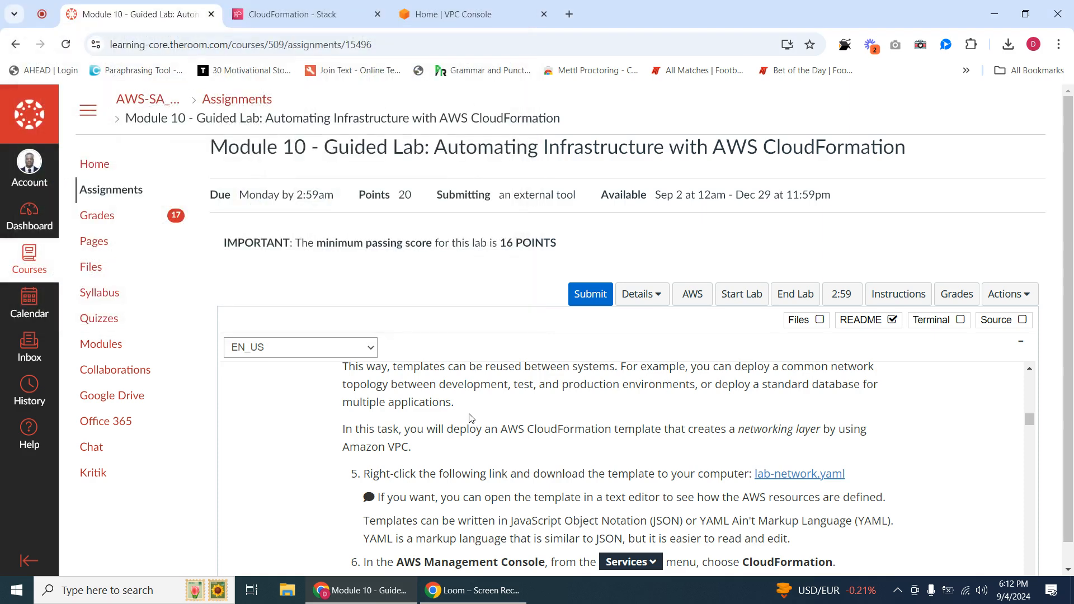
Step: In File Explorer, permanently delete lab-application.yaml, lab-network.yaml and the copied DOCX file from the Downloads folder
{"action": "left_click", "coordinate": [287, 599]}
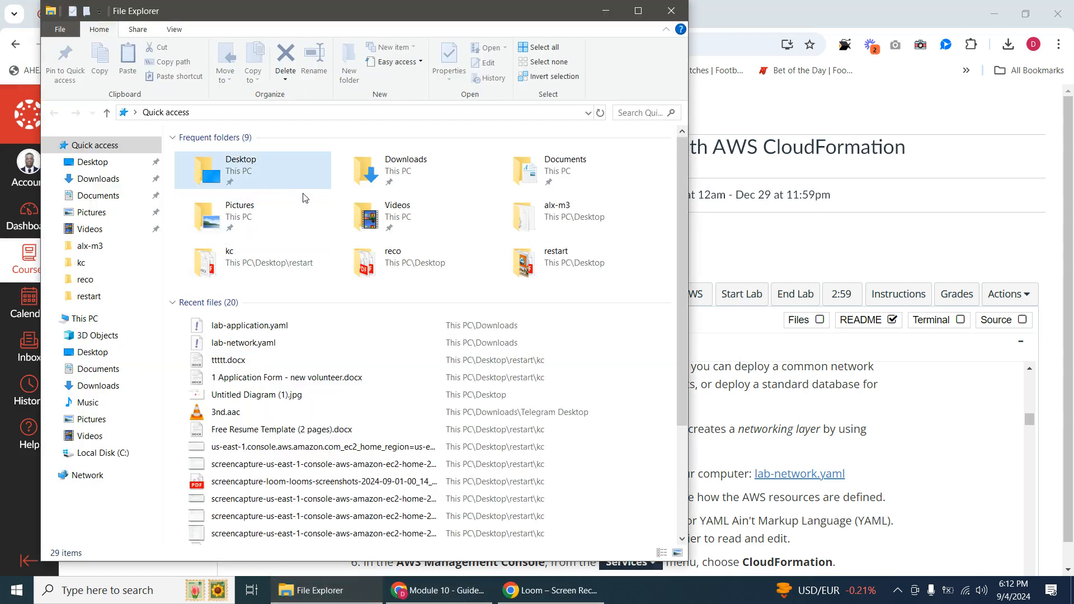
{"action": "left_click", "coordinate": [416, 185]}
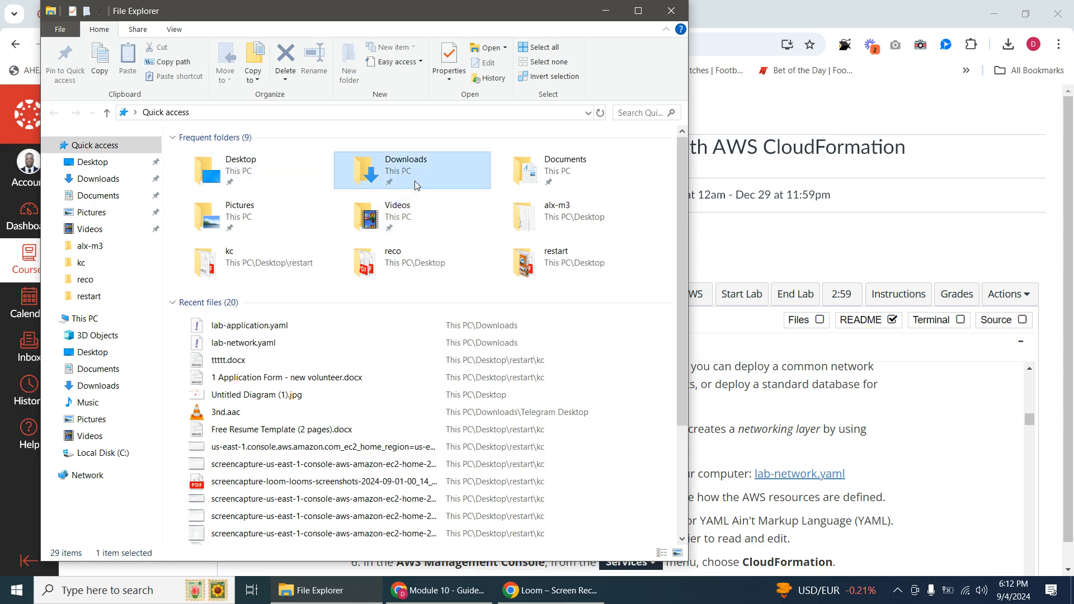
{"action": "double_click", "coordinate": [416, 184]}
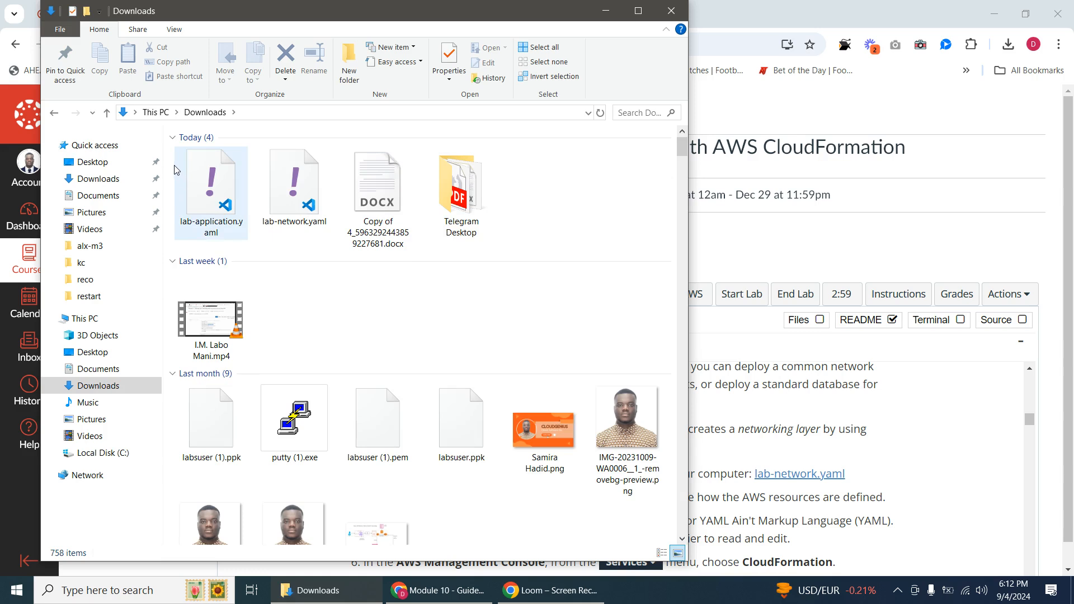
{"action": "left_click_drag", "start_coordinate": [174, 159], "coordinate": [402, 212]}
{"action": "left_click", "coordinate": [285, 80]}
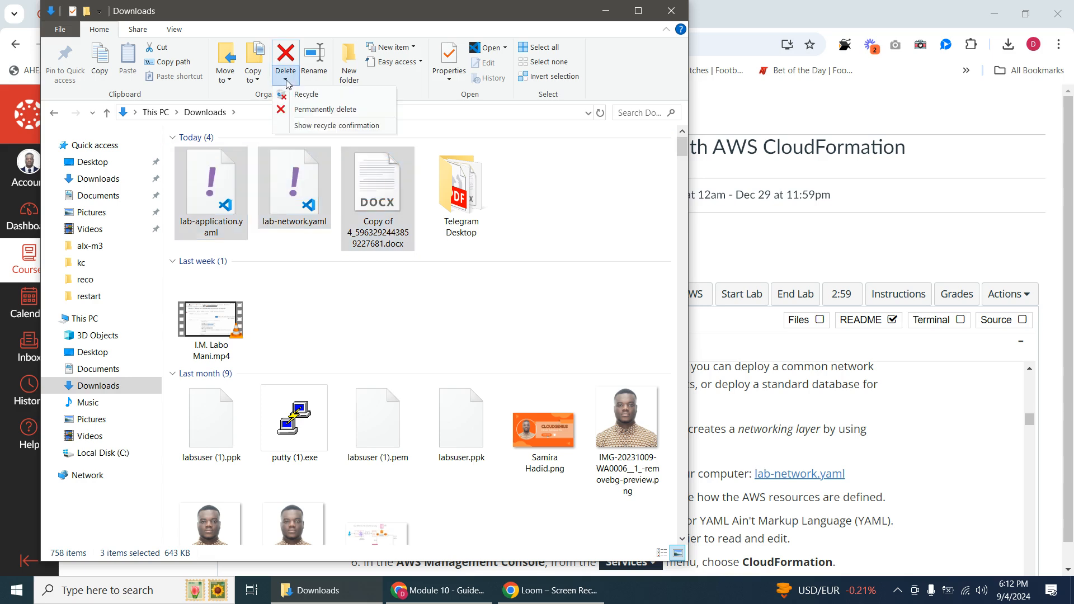
{"action": "left_click", "coordinate": [305, 105]}
{"action": "left_click", "coordinate": [586, 315]}
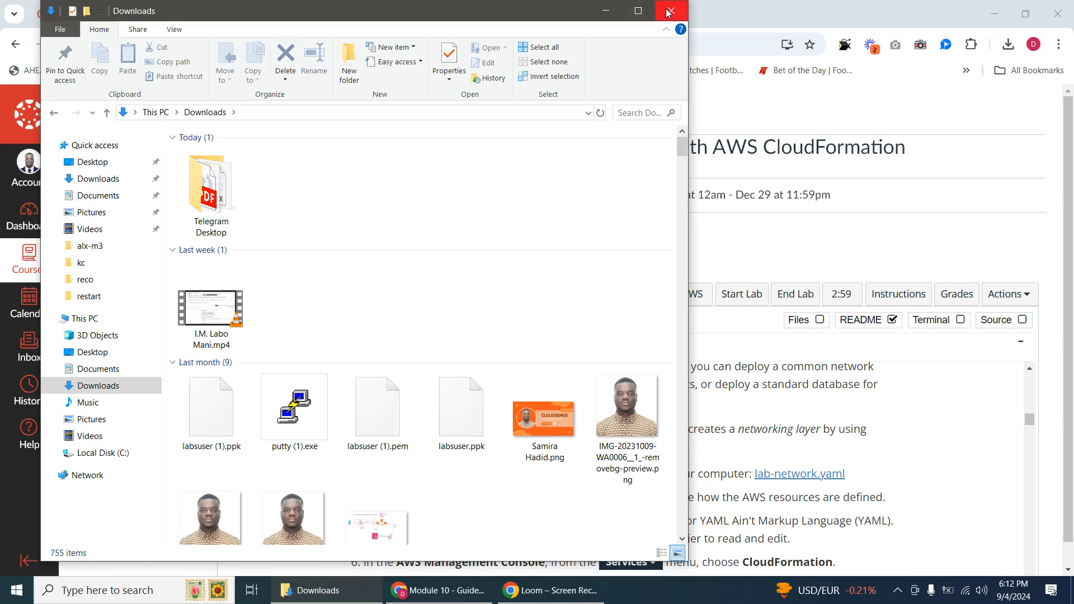
Step: Close File Explorer and save the lab-network.yaml template linked in the lab instructions to the Downloads folder
{"action": "left_click", "coordinate": [670, 10]}
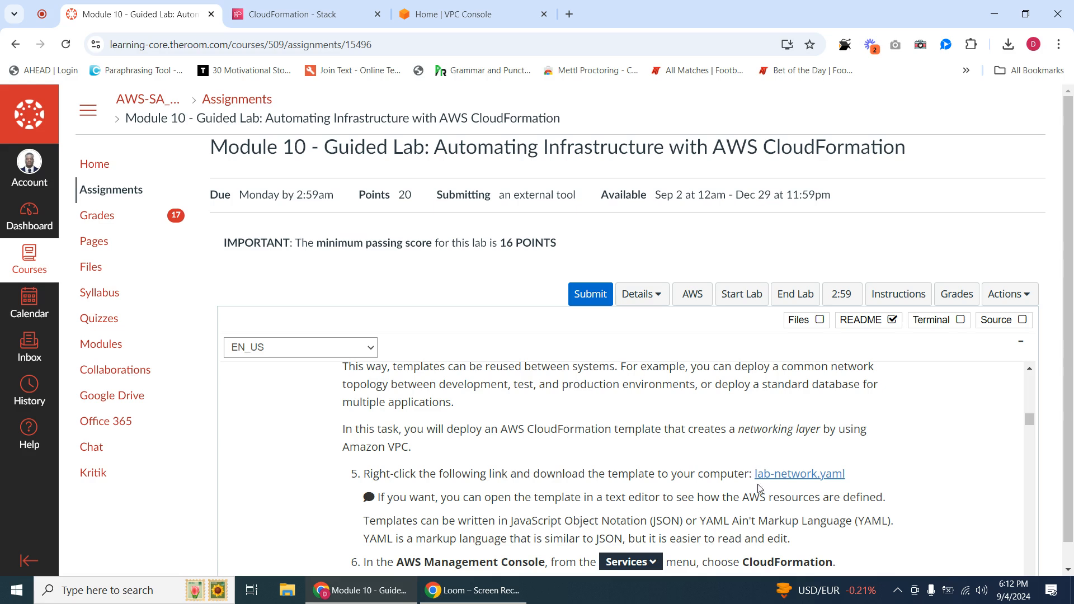
{"action": "right_click", "coordinate": [782, 479]}
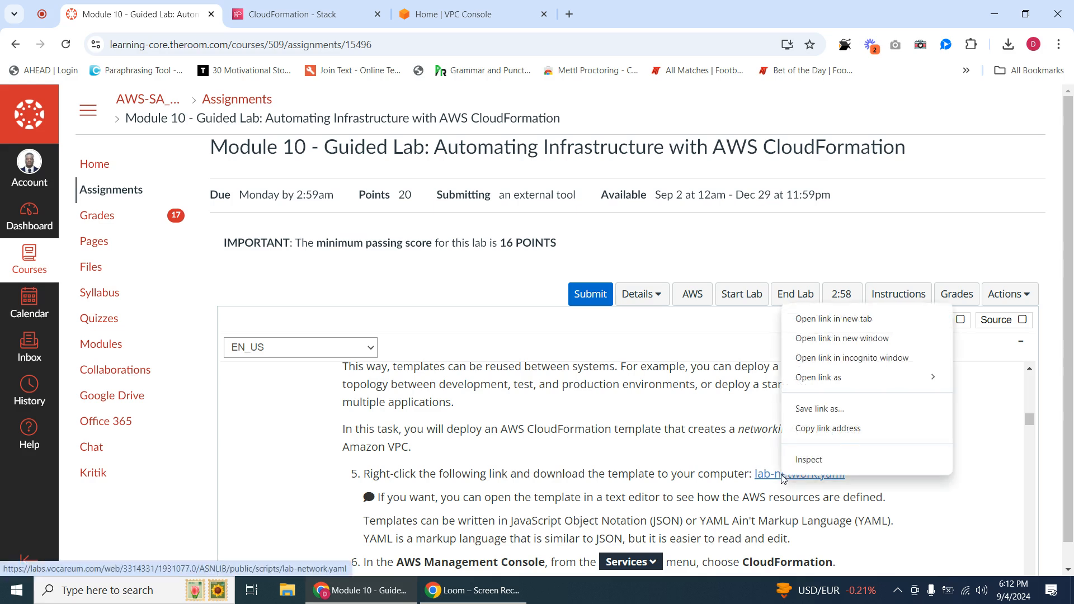
{"action": "left_click", "coordinate": [830, 418]}
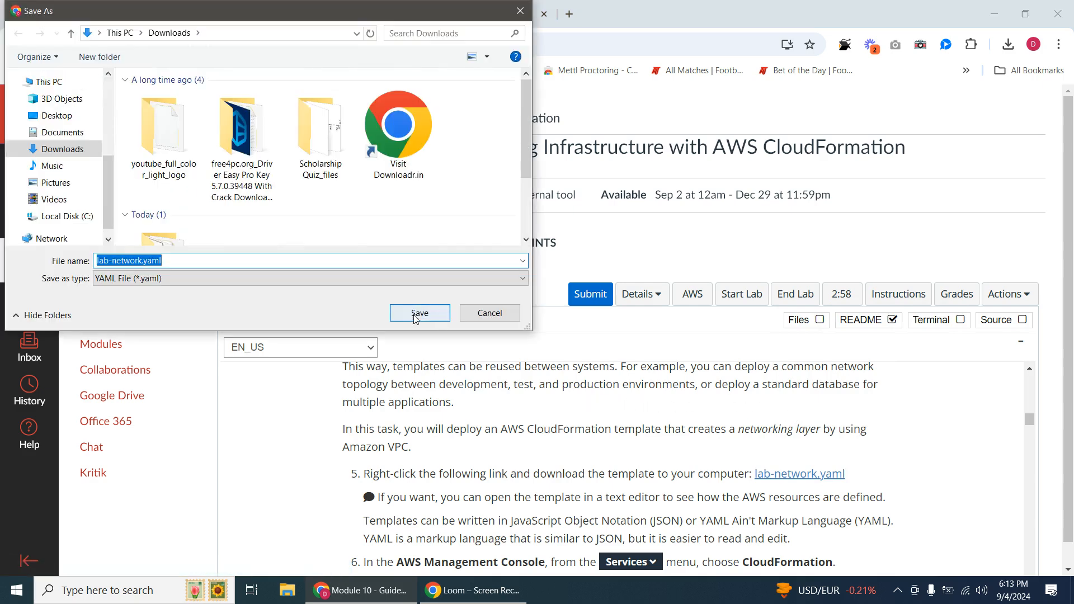
{"action": "left_click", "coordinate": [419, 313]}
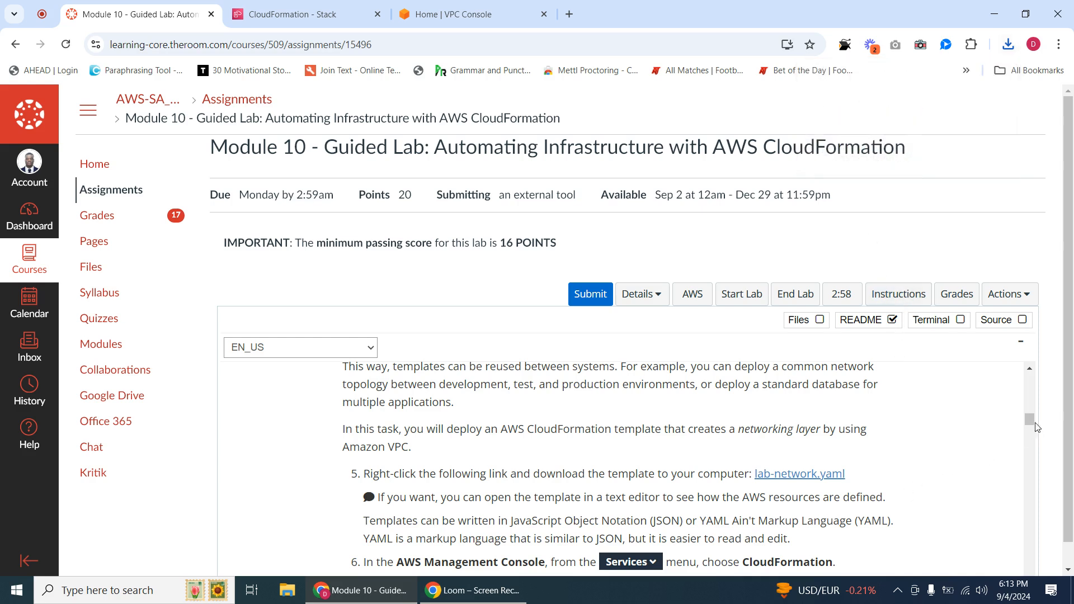
{"action": "left_click", "coordinate": [1009, 46]}
{"action": "left_click", "coordinate": [965, 505]}
Step: Copy the stack name lab-network from the Create Stack section of the lab instructions
{"action": "left_click_drag", "start_coordinate": [1028, 418], "coordinate": [913, 435]}
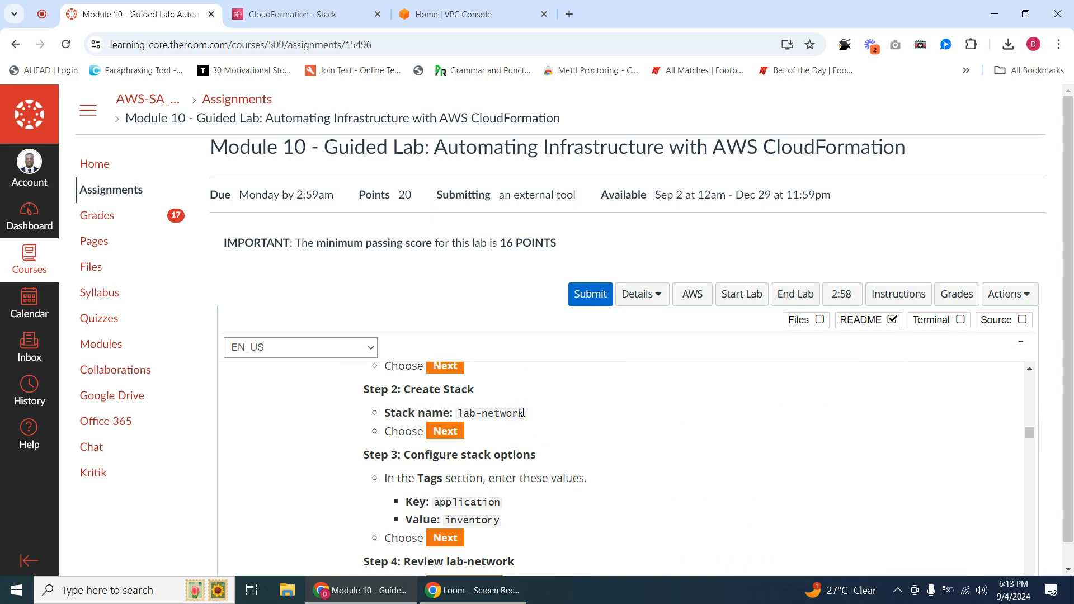
{"action": "left_click_drag", "start_coordinate": [523, 413], "coordinate": [457, 414]}
{"action": "right_click", "coordinate": [466, 414]}
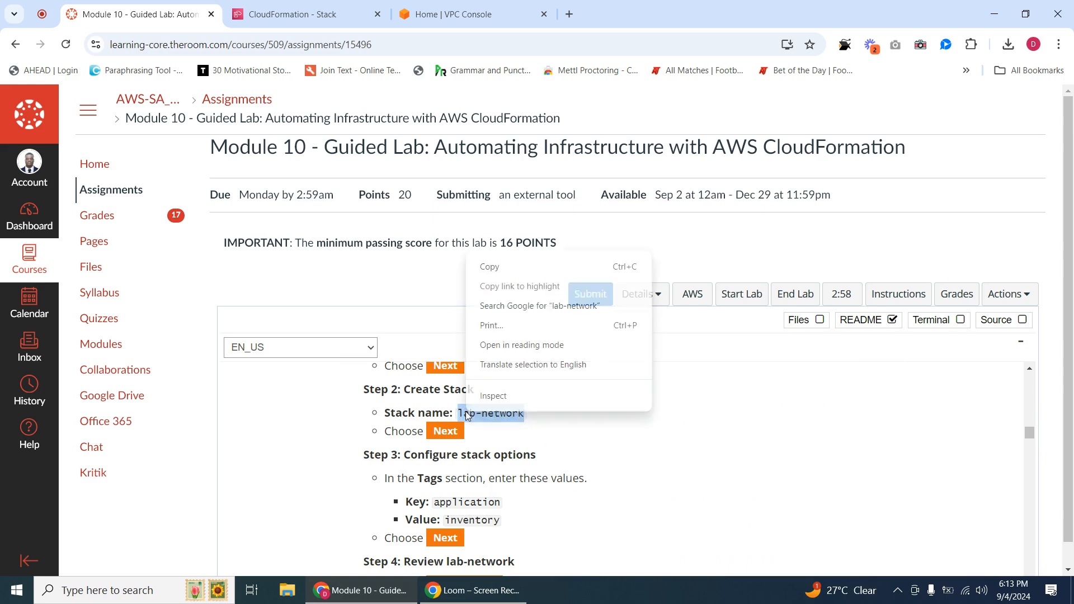
{"action": "left_click", "coordinate": [489, 266]}
Step: In CloudFormation, start creating a stack with new resources (standard) and set the template source to Upload a template file
{"action": "left_click", "coordinate": [325, 14]}
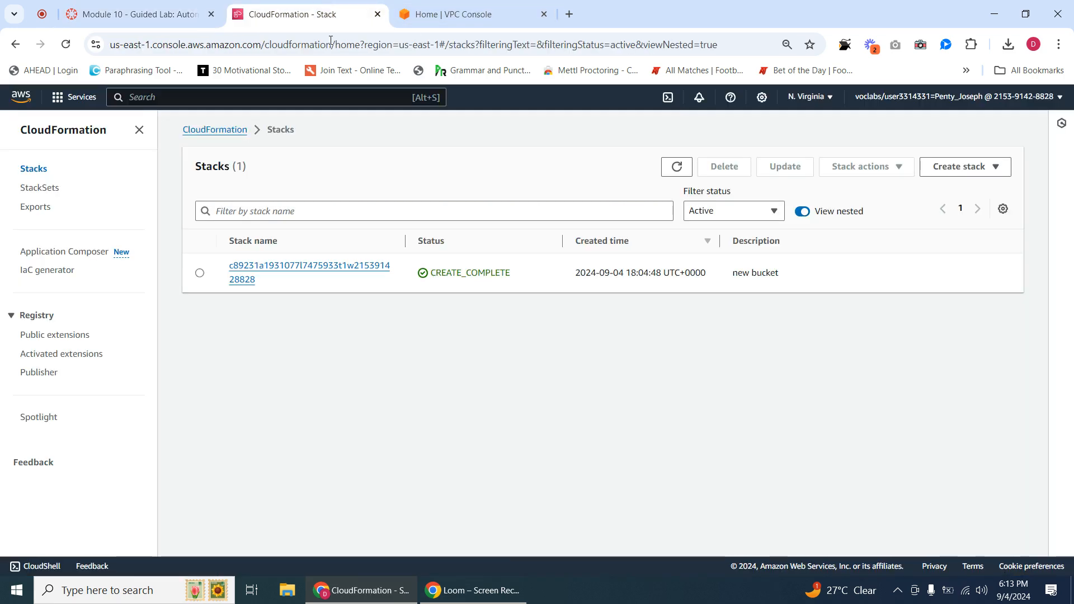
{"action": "left_click", "coordinate": [960, 167]}
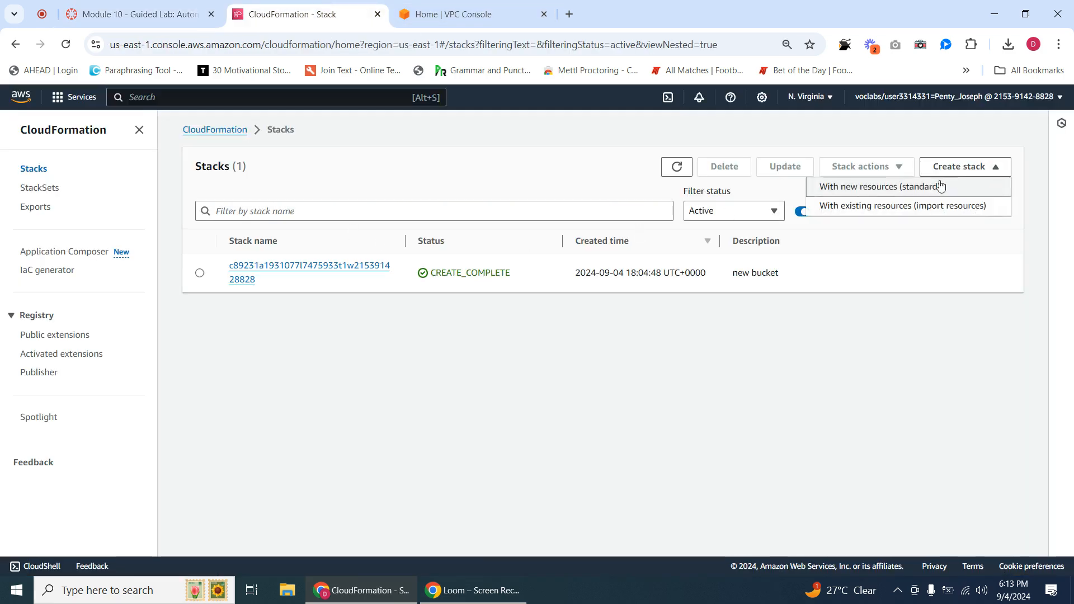
{"action": "left_click", "coordinate": [869, 188]}
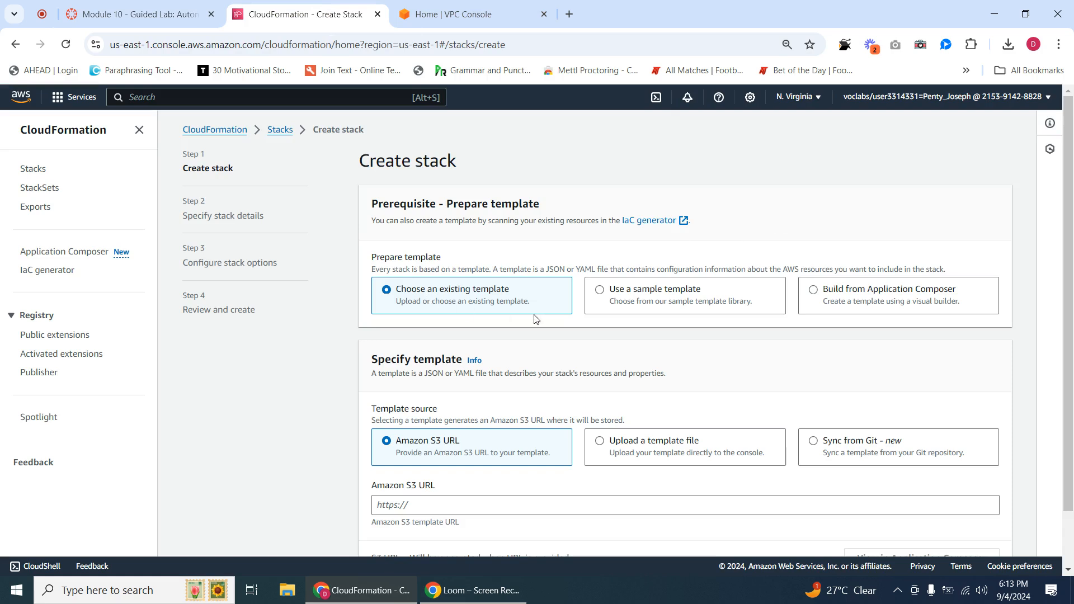
{"action": "left_click", "coordinate": [659, 435]}
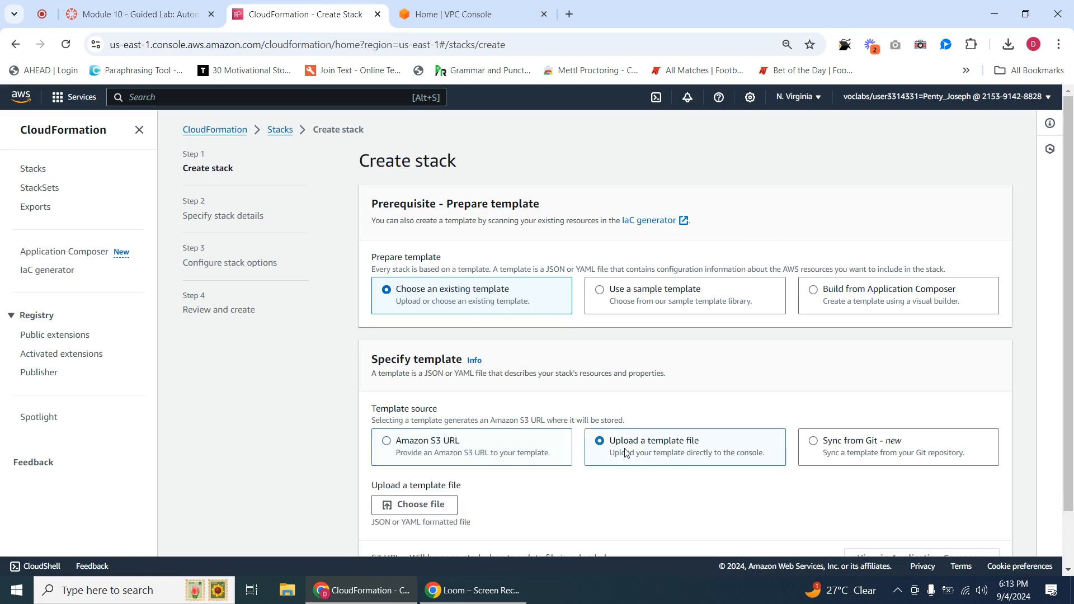
Step: Upload lab-network.yaml from the Downloads folder as the stack template and continue to the stack details
{"action": "scroll", "coordinate": [558, 446], "scroll_direction": "down", "scroll_amount": 2}
{"action": "left_click", "coordinate": [415, 440]}
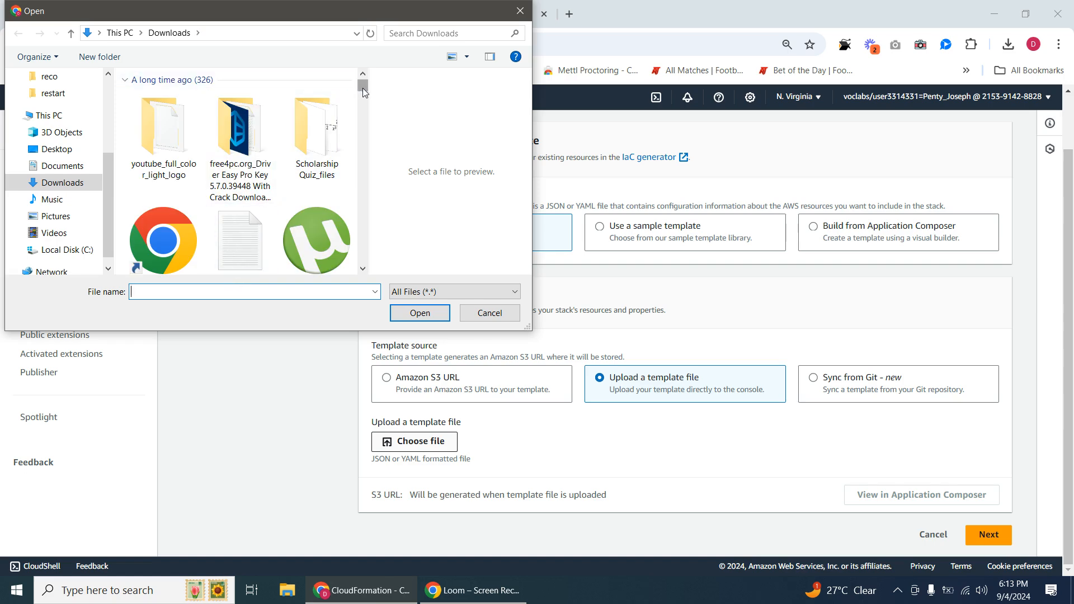
{"action": "left_click_drag", "start_coordinate": [363, 88], "coordinate": [362, 257]}
{"action": "left_click", "coordinate": [267, 235]}
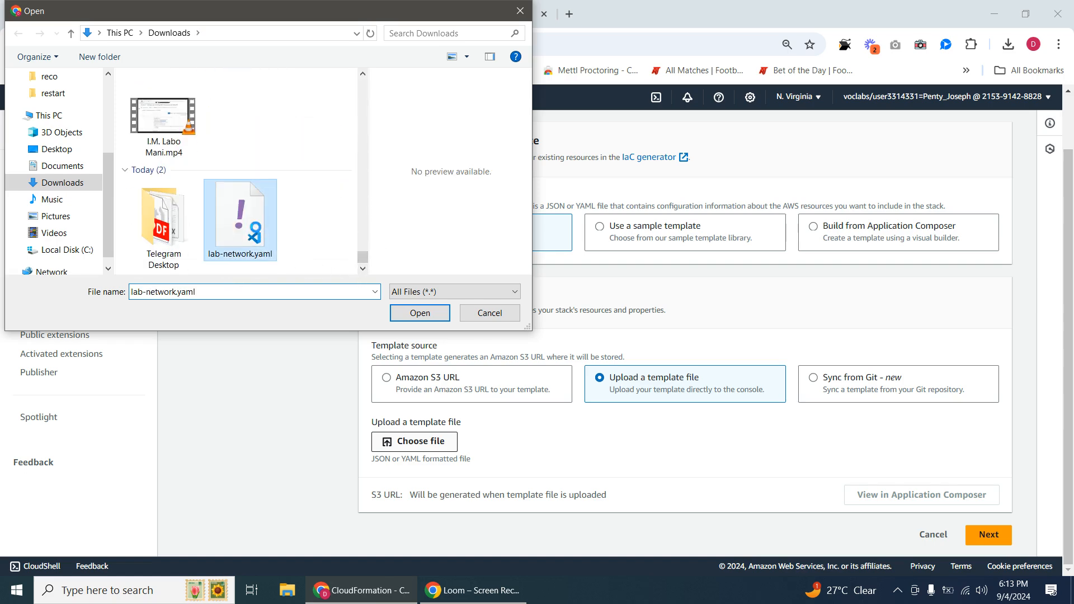
{"action": "right_click", "coordinate": [257, 224]}
{"action": "left_click", "coordinate": [288, 237]}
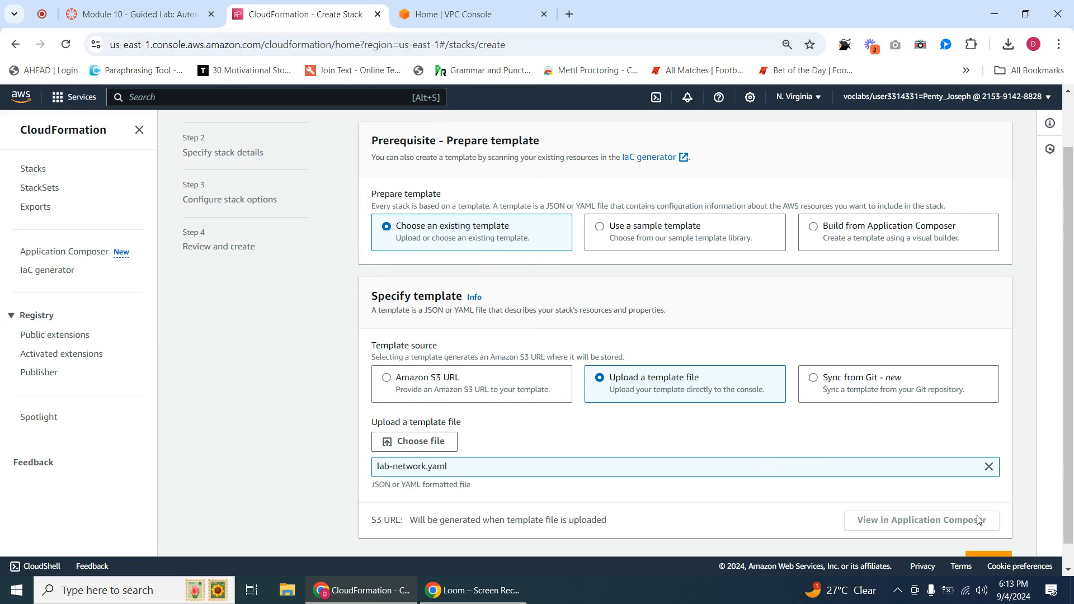
{"action": "scroll", "coordinate": [977, 520], "scroll_direction": "down", "scroll_amount": 1}
{"action": "left_click", "coordinate": [986, 536]}
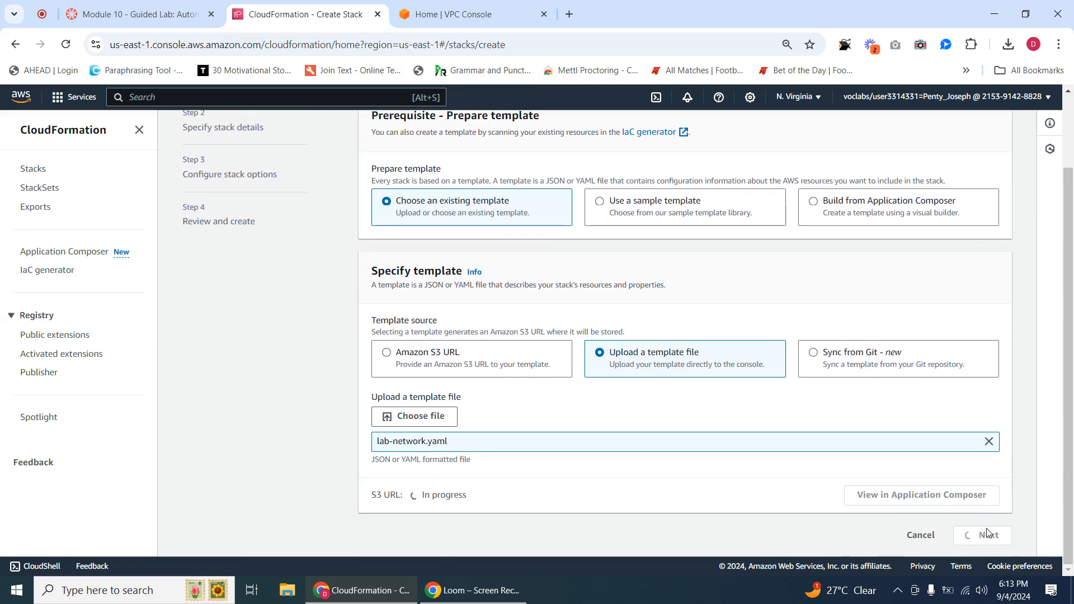
{"action": "left_click", "coordinate": [988, 535]}
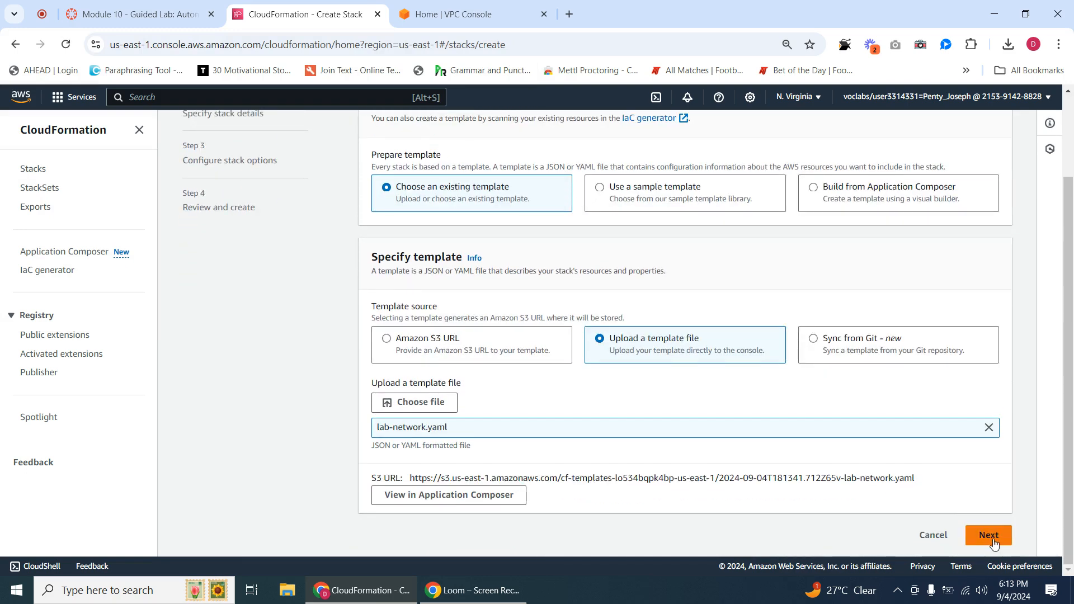
Step: Paste lab-network as the stack name
{"action": "left_click", "coordinate": [396, 263]}
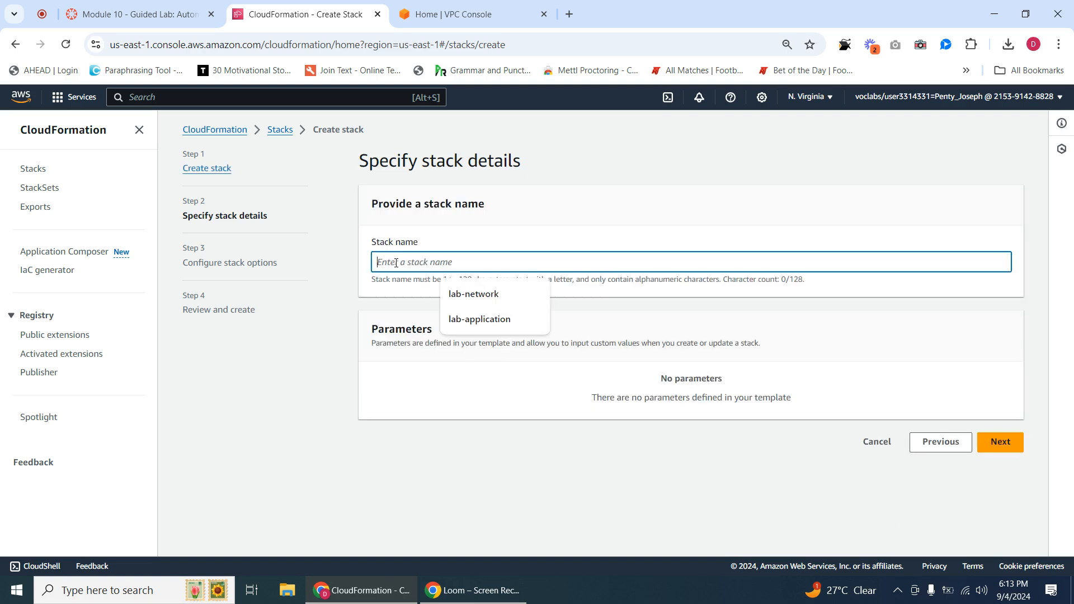
{"action": "right_click", "coordinate": [402, 265]}
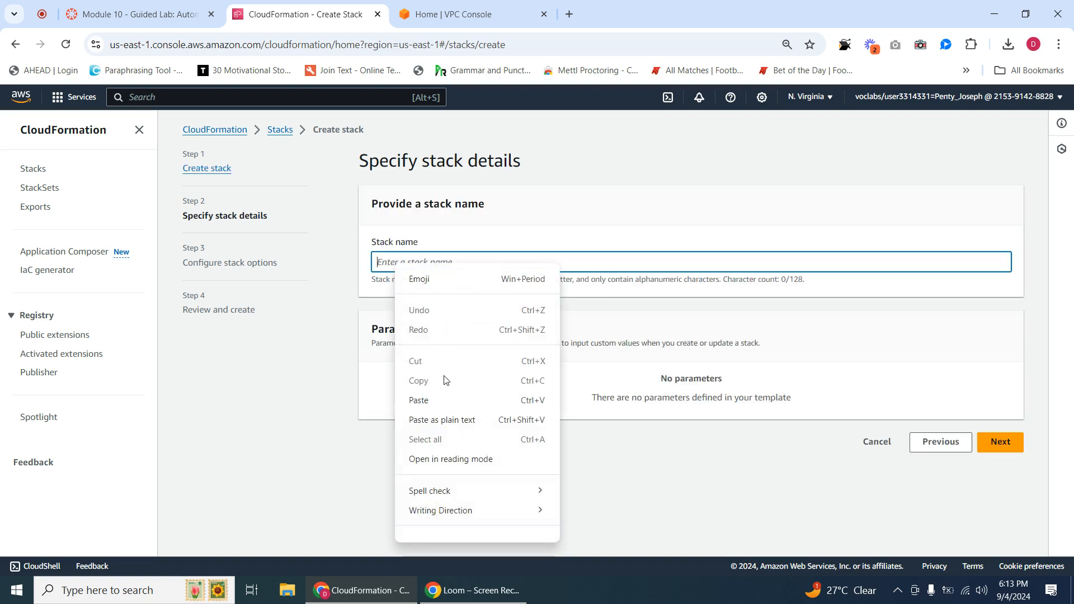
{"action": "left_click", "coordinate": [449, 400]}
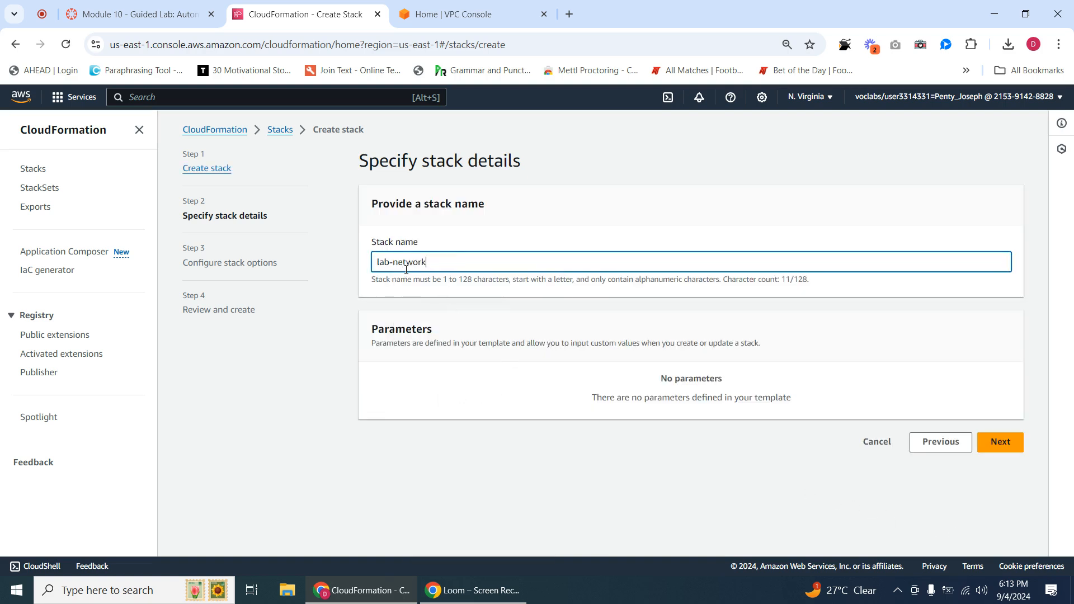
Step: Copy the tag value inventory from the lab instructions and return to the CloudFormation stack details
{"action": "left_click", "coordinate": [179, 15]}
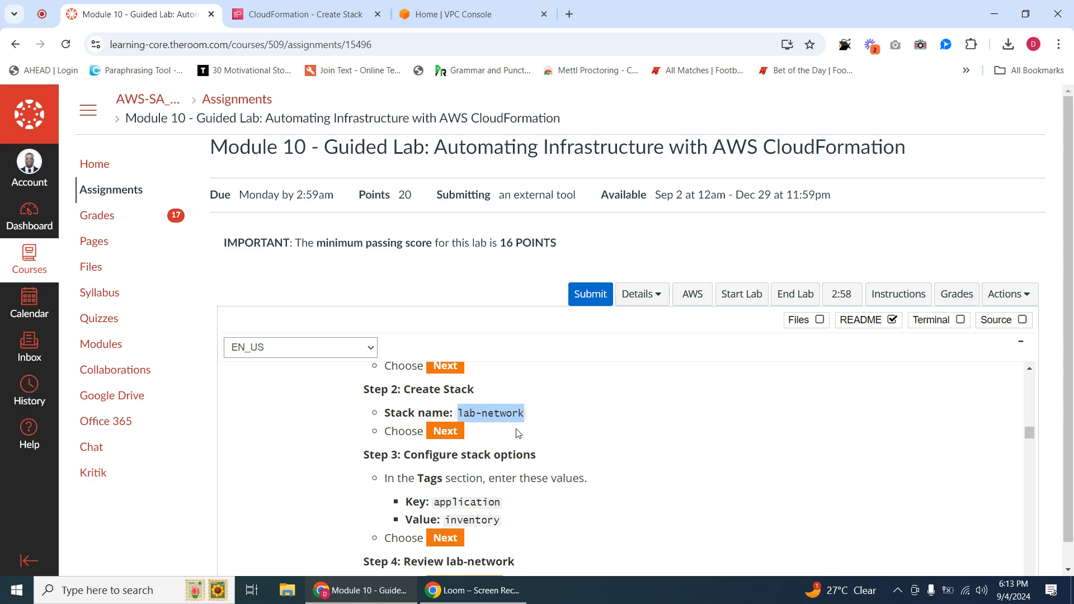
{"action": "left_click", "coordinate": [435, 503]}
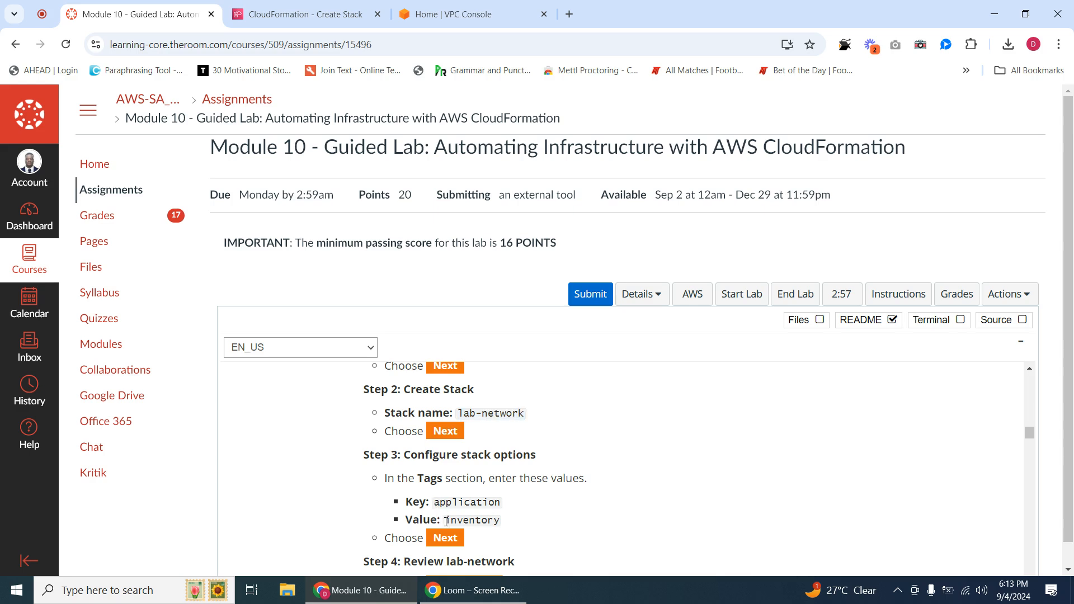
{"action": "left_click_drag", "start_coordinate": [446, 521], "coordinate": [506, 527]}
{"action": "right_click", "coordinate": [479, 521]}
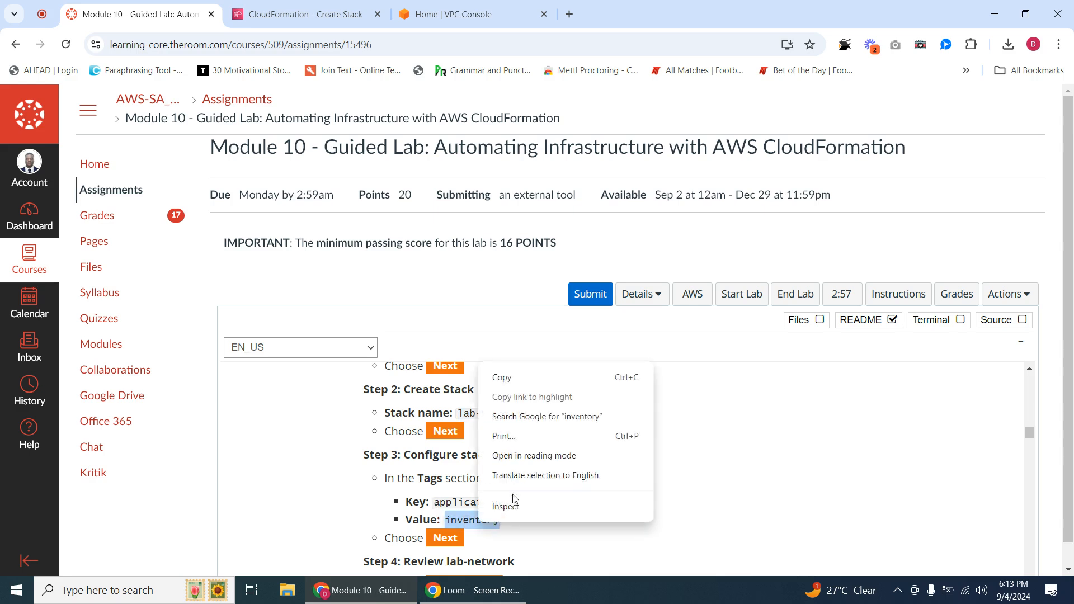
{"action": "left_click", "coordinate": [510, 376]}
{"action": "left_click", "coordinate": [348, 7]}
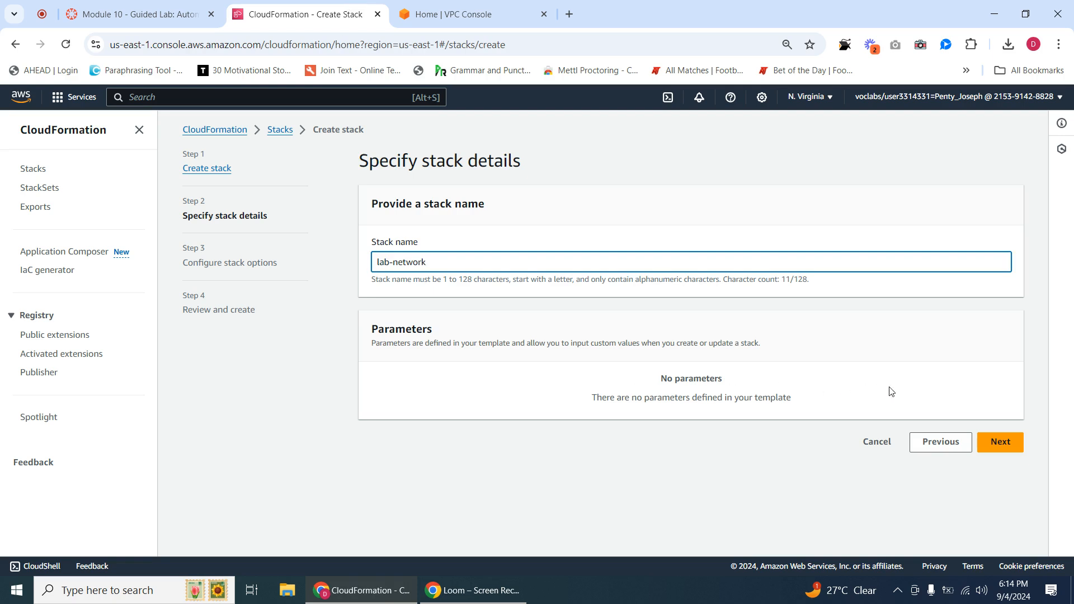
Step: Continue to the stack options and add a tag with key application and value inventory
{"action": "left_click", "coordinate": [1002, 446]}
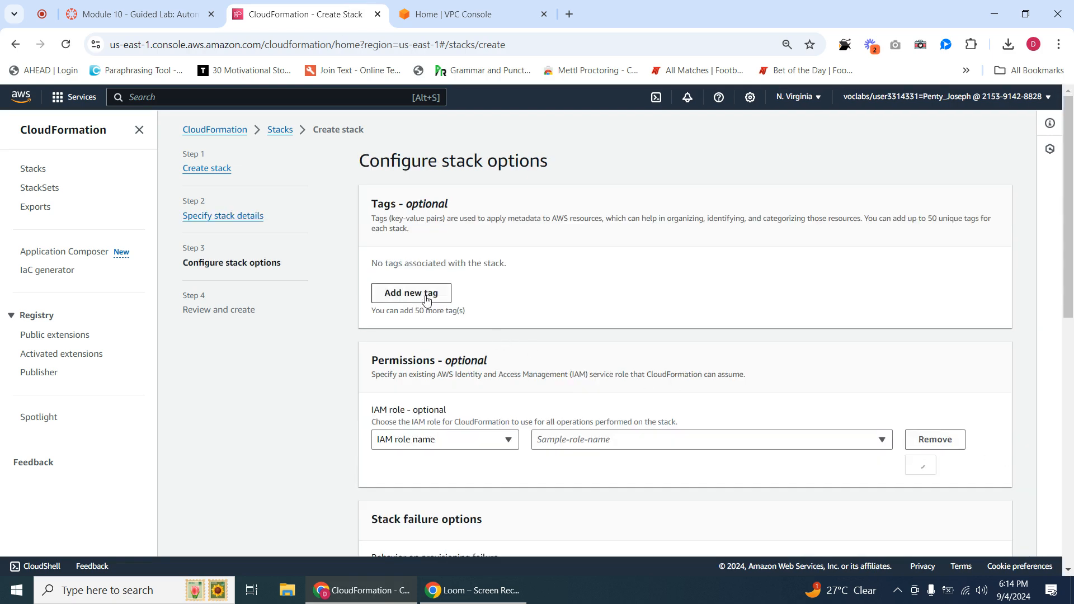
{"action": "left_click", "coordinate": [427, 293]}
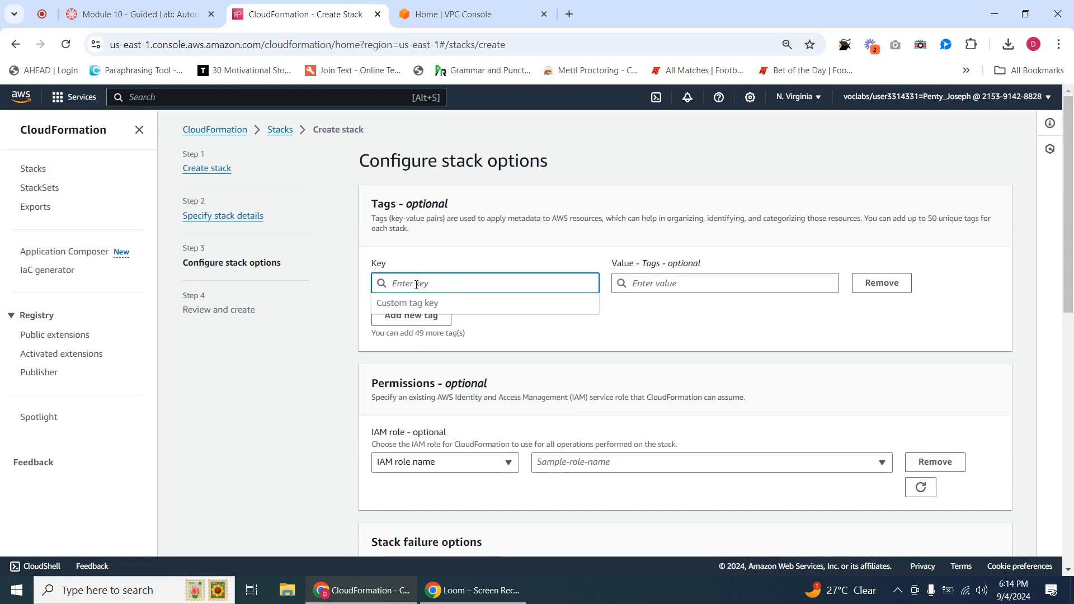
{"action": "type", "text": "appliv"}
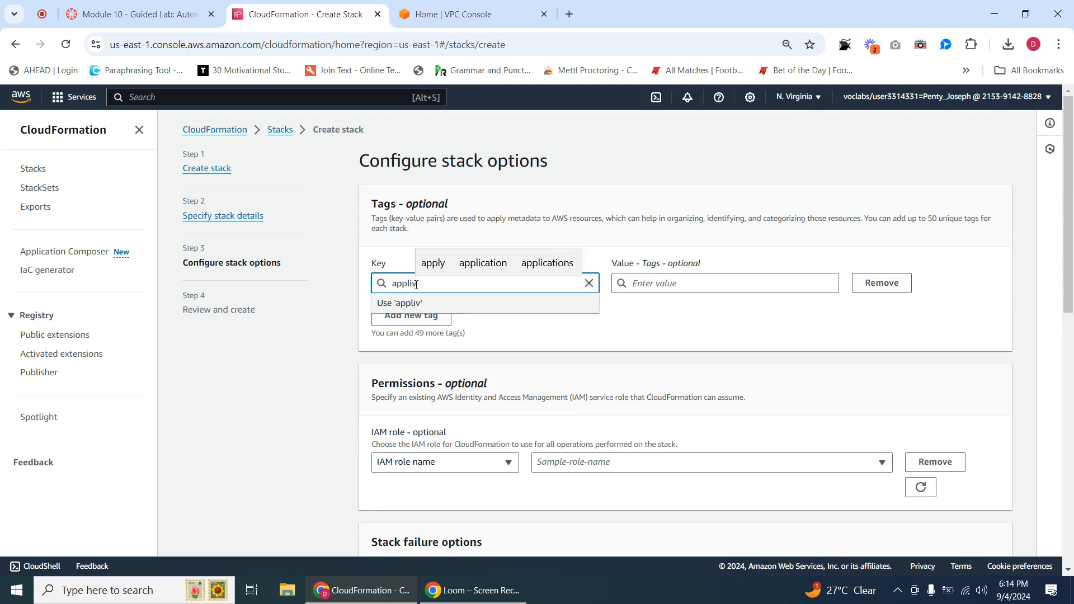
{"action": "key", "text": "BackSpace"}
{"action": "type", "text": "catio"}
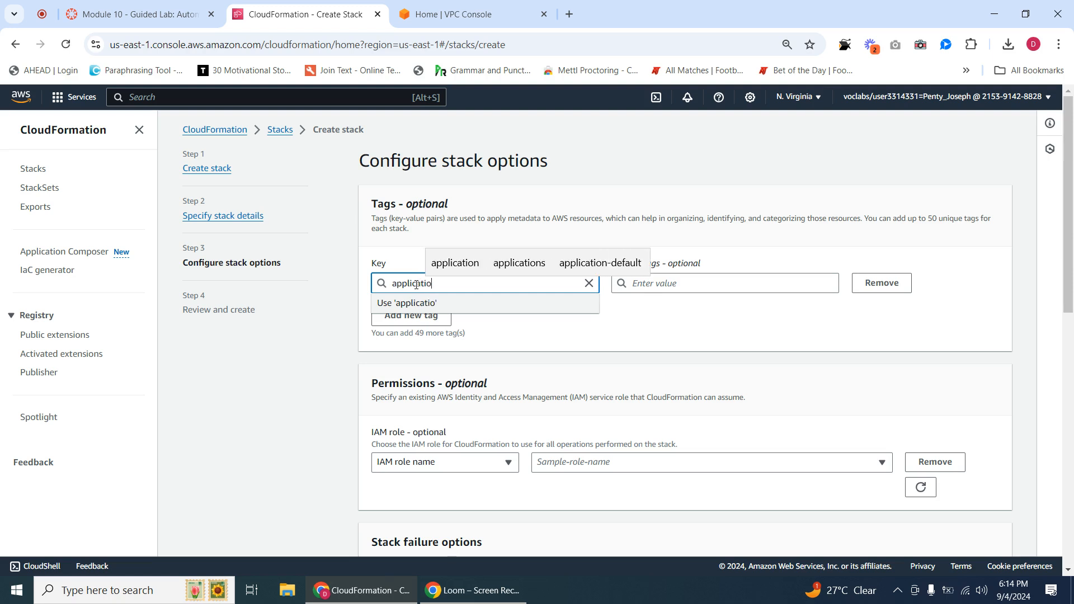
{"action": "type", "text": "n"}
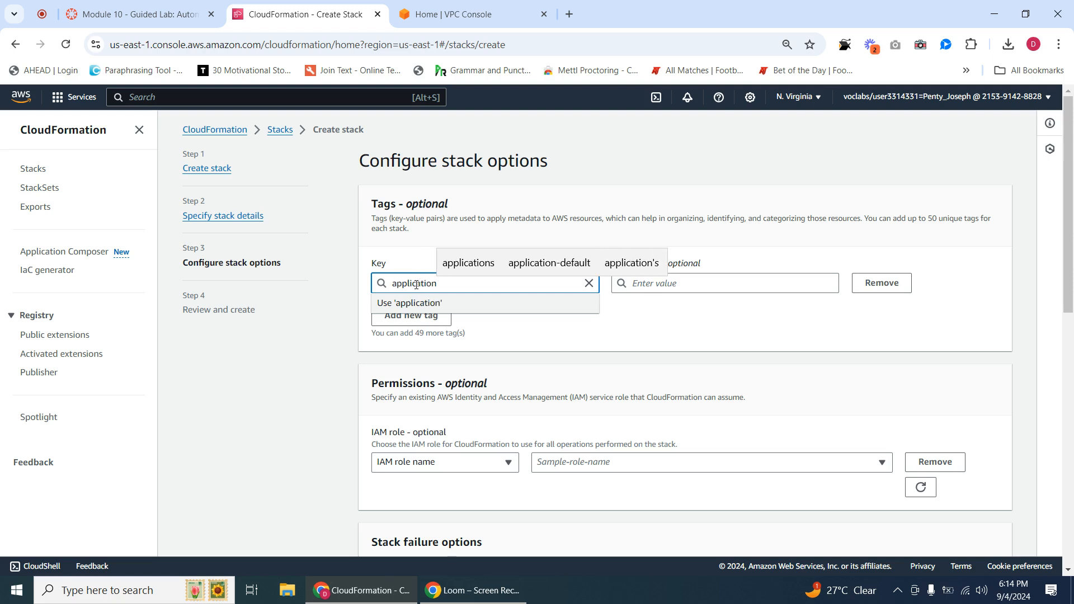
{"action": "left_click", "coordinate": [648, 284]}
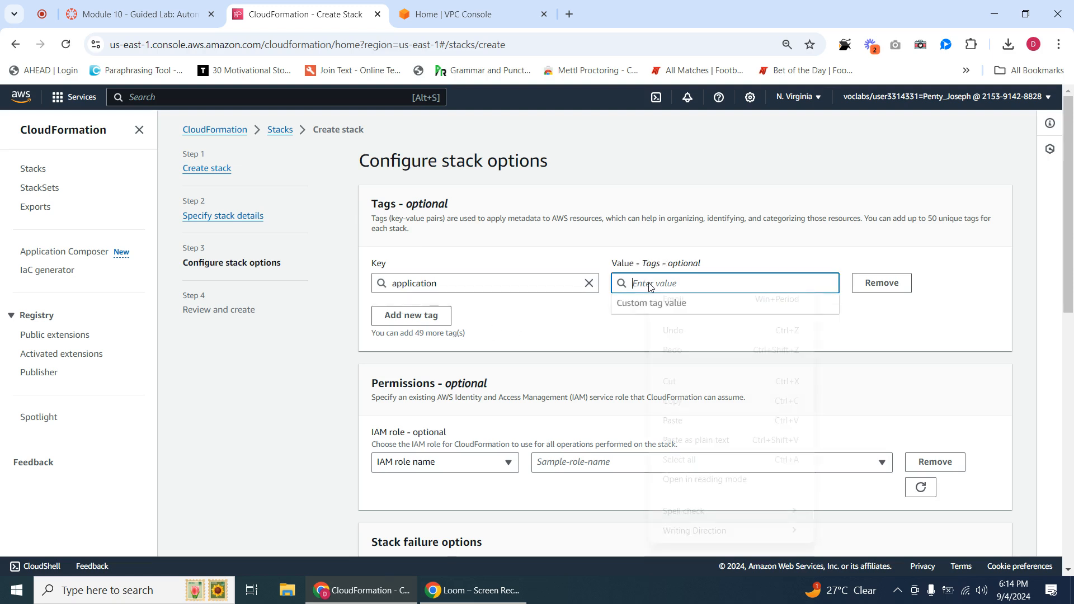
{"action": "right_click", "coordinate": [649, 285]}
{"action": "left_click", "coordinate": [685, 419]}
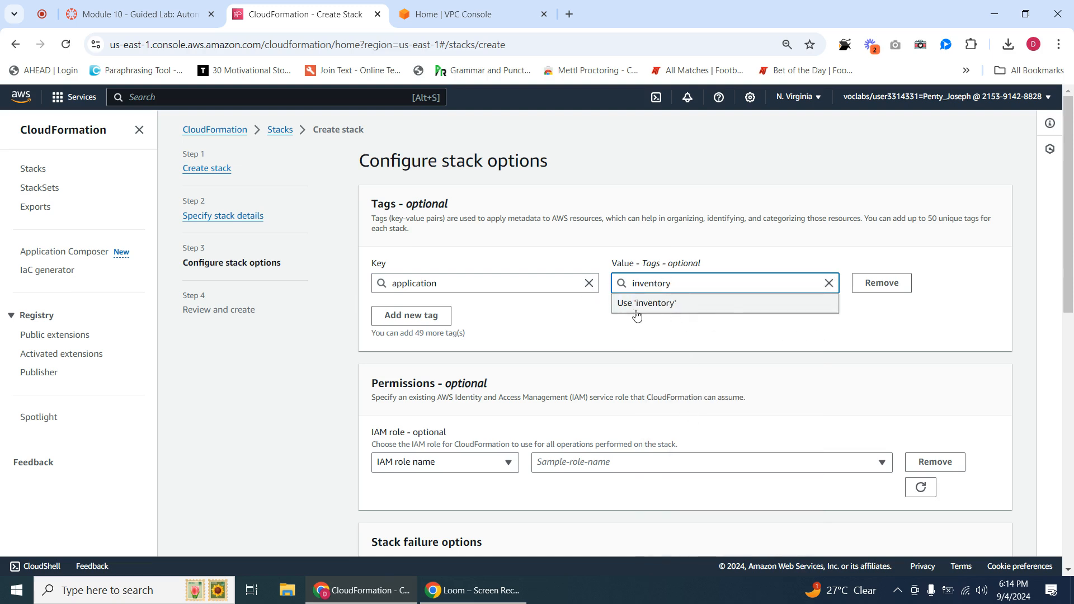
{"action": "left_click", "coordinate": [889, 332]}
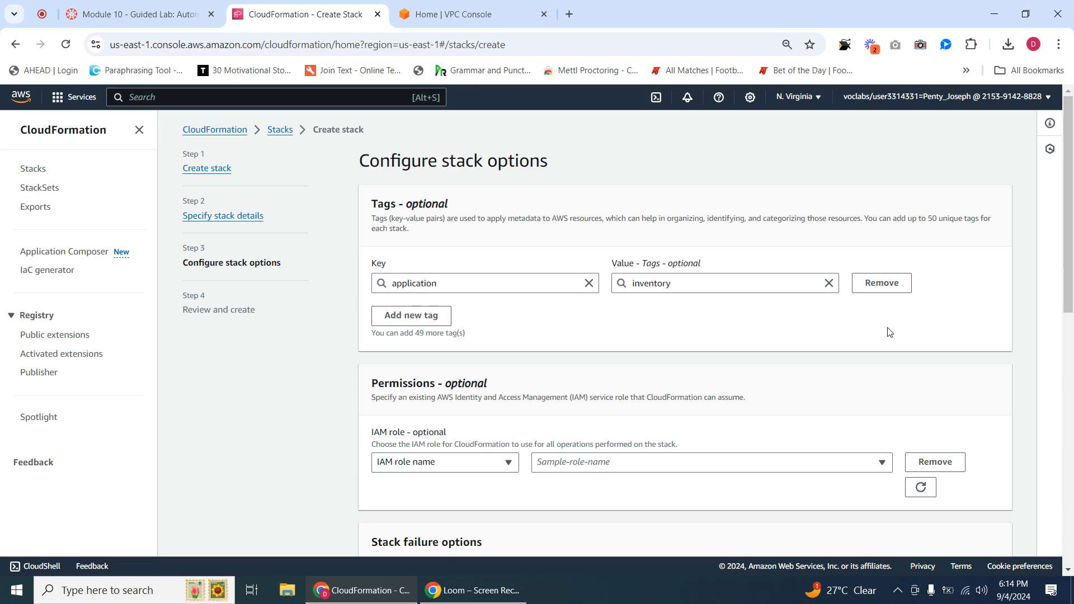
Step: Leave the remaining stack options at their defaults, continue to the review and submit the lab-network stack for creation
{"action": "scroll", "coordinate": [889, 332], "scroll_direction": "down", "scroll_amount": 3}
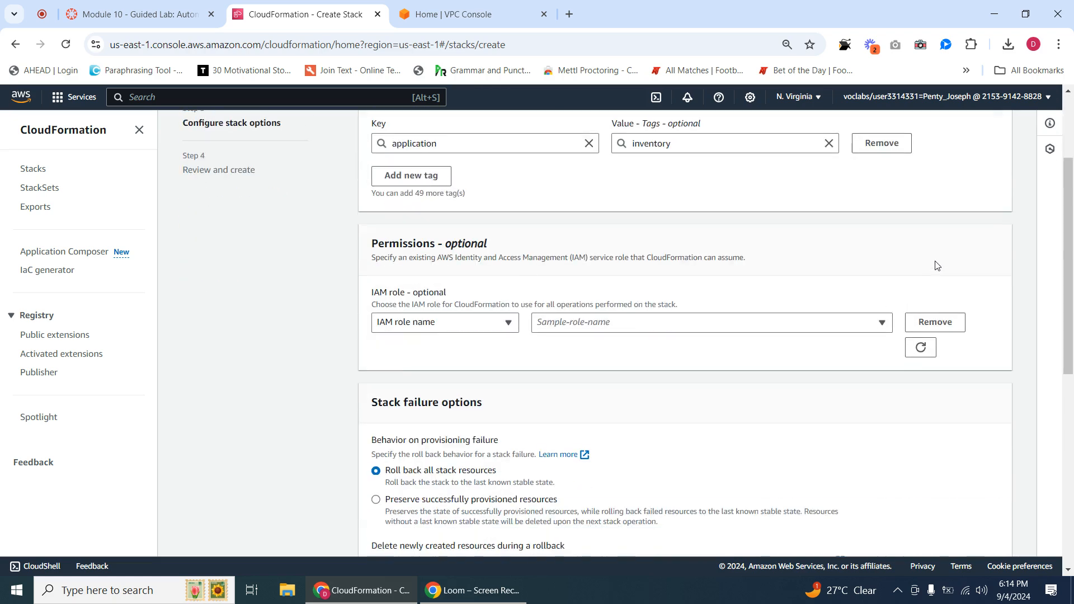
{"action": "scroll", "coordinate": [936, 265], "scroll_direction": "down", "scroll_amount": 8}
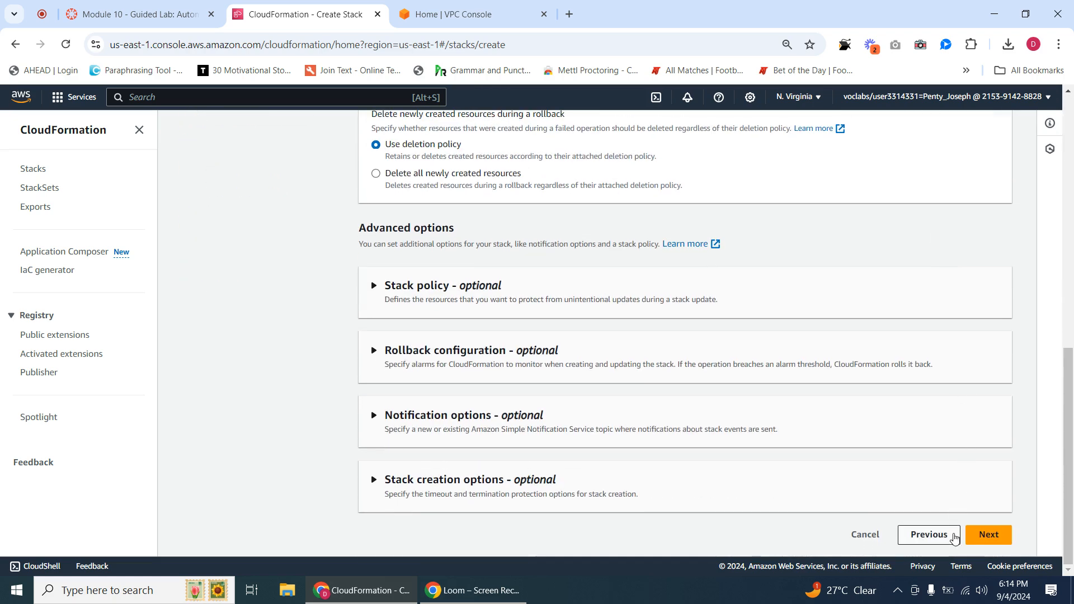
{"action": "left_click", "coordinate": [991, 537]}
{"action": "scroll", "coordinate": [871, 412], "scroll_direction": "down", "scroll_amount": 10}
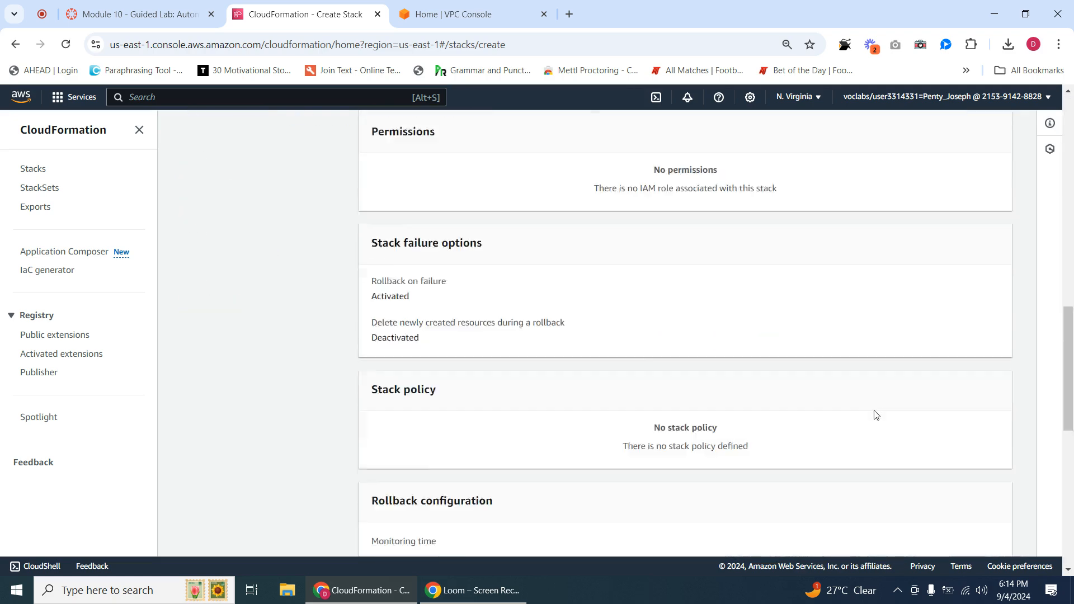
{"action": "scroll", "coordinate": [876, 415], "scroll_direction": "down", "scroll_amount": 8}
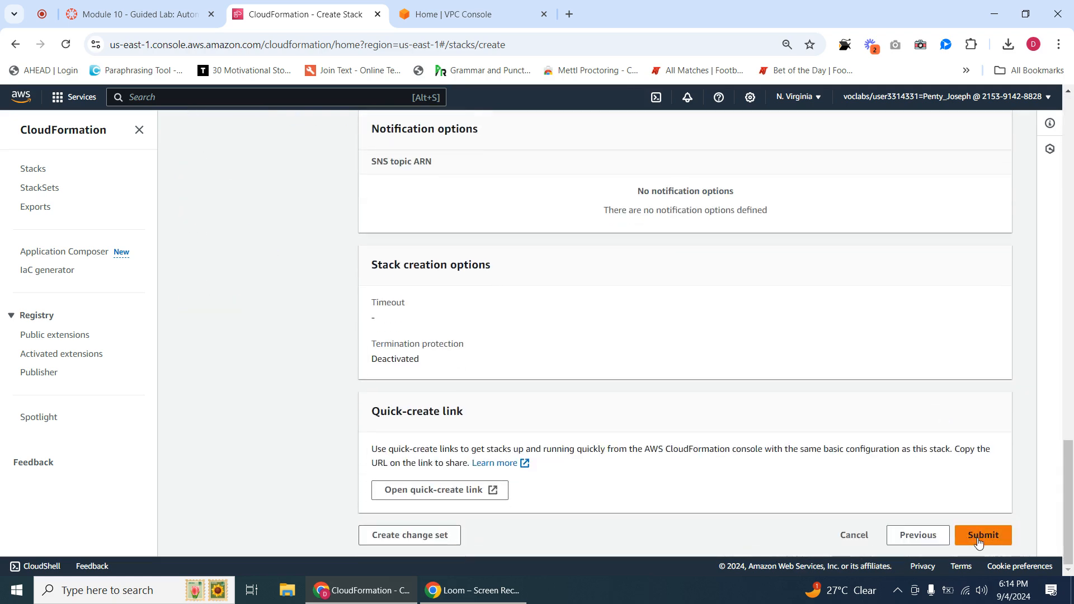
{"action": "left_click", "coordinate": [978, 540]}
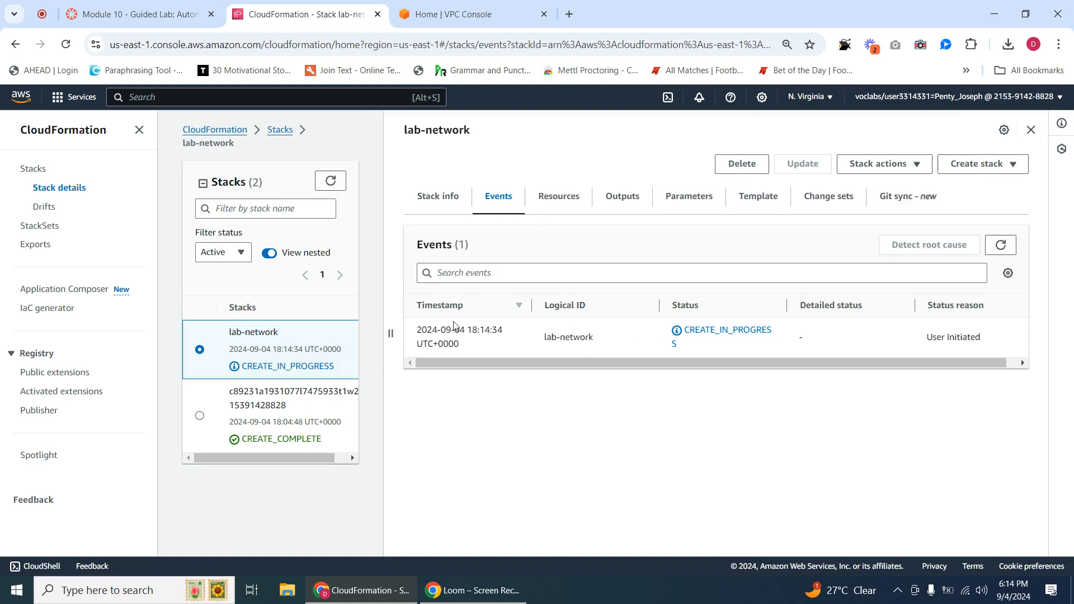
Step: Refresh and review the lab-network stack's events, then check its resources, outputs and parameters
{"action": "left_click", "coordinate": [1000, 246]}
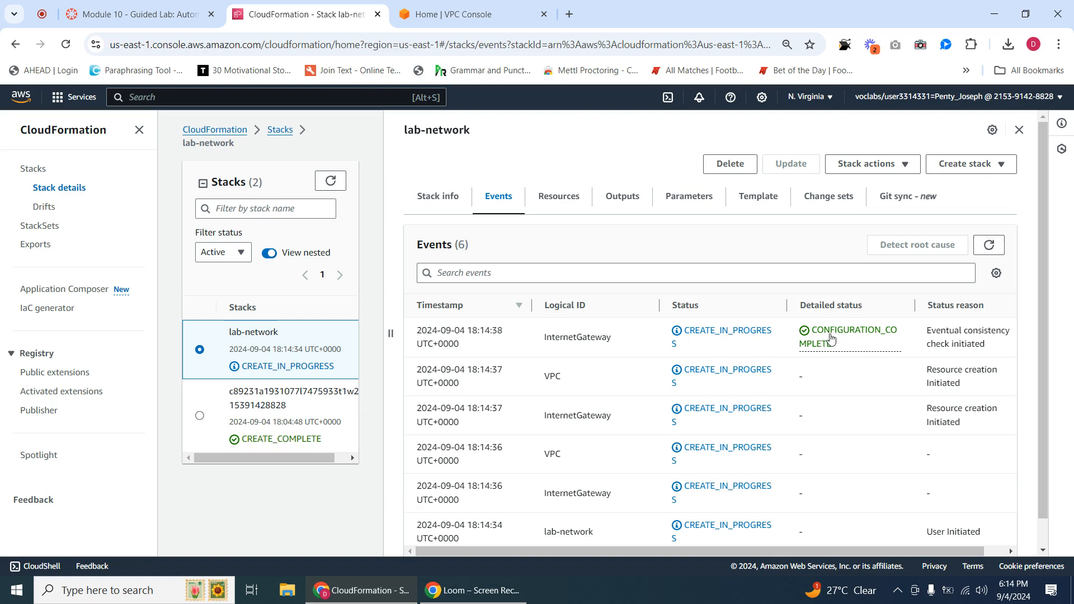
{"action": "scroll", "coordinate": [664, 357], "scroll_direction": "down", "scroll_amount": 1}
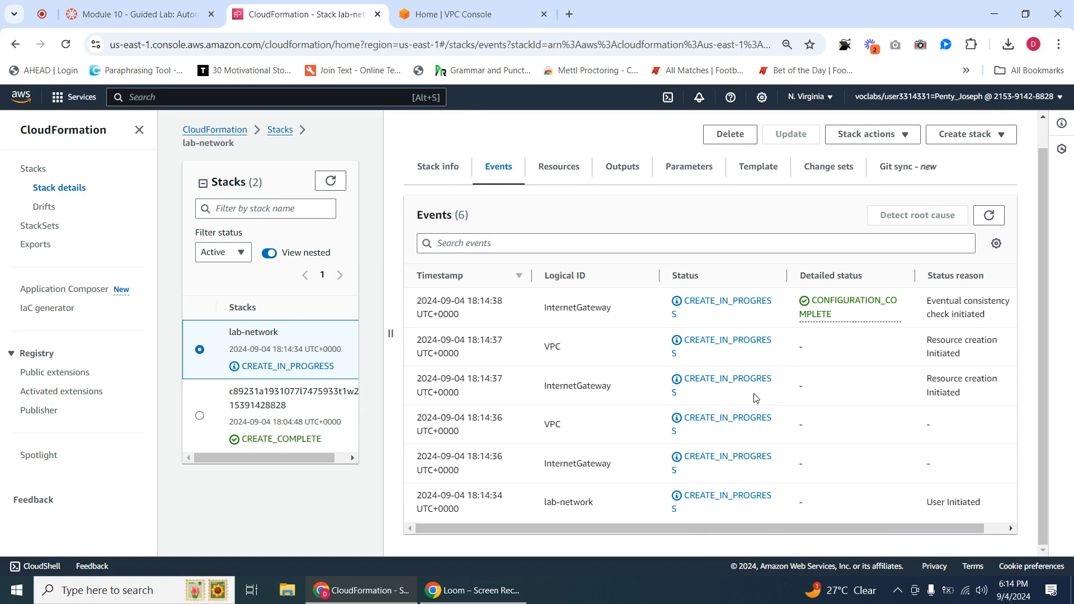
{"action": "scroll", "coordinate": [786, 366], "scroll_direction": "up", "scroll_amount": 1}
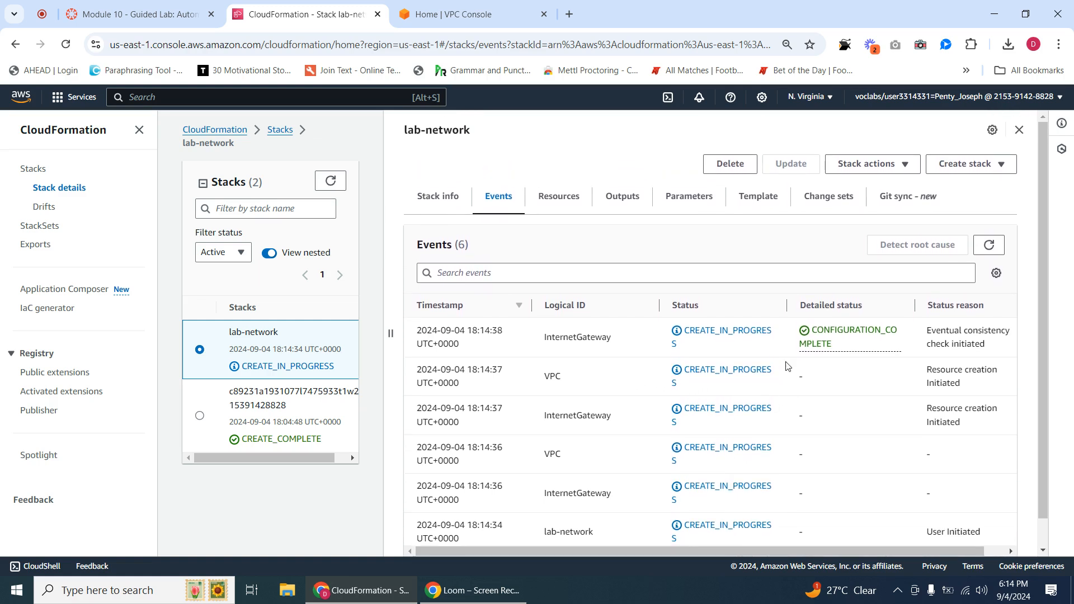
{"action": "left_click", "coordinate": [559, 197]}
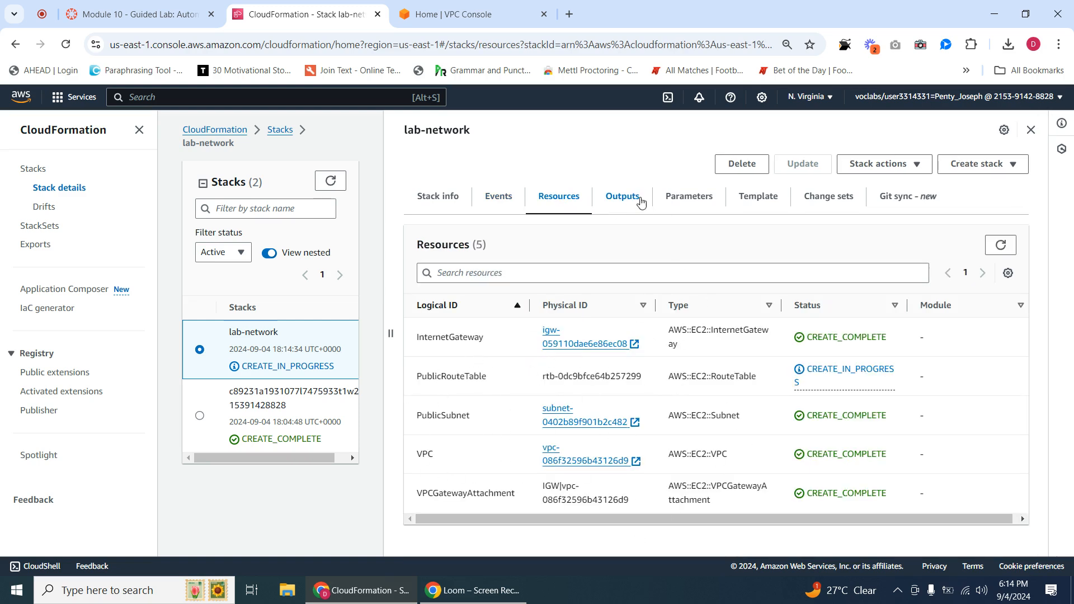
{"action": "left_click", "coordinate": [621, 200]}
{"action": "left_click", "coordinate": [699, 197]}
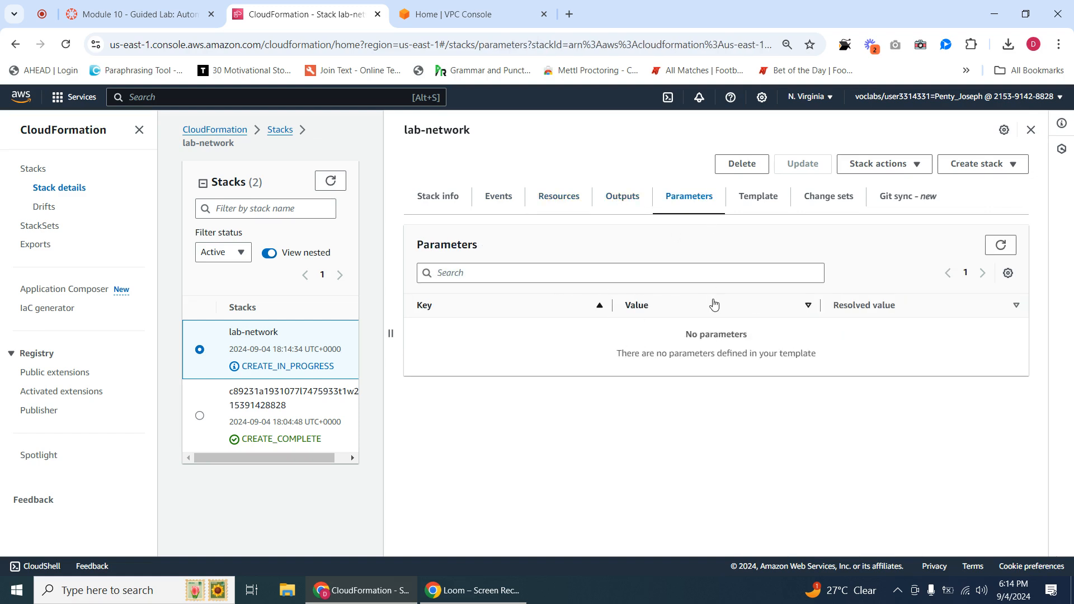
Step: Read through the lab-network stack's template from its resources section to its outputs section
{"action": "left_click", "coordinate": [770, 199]}
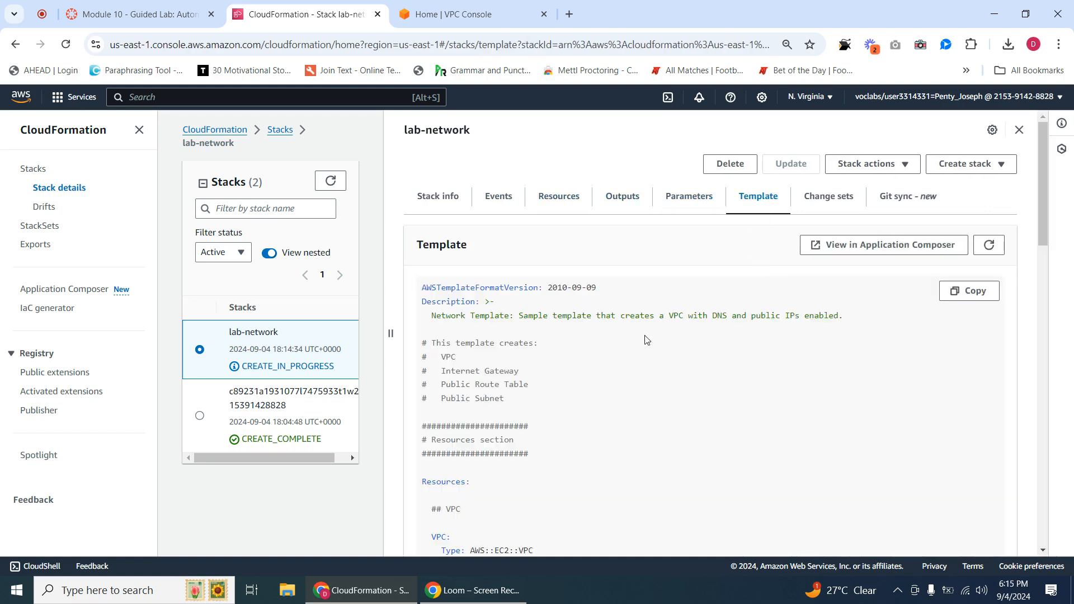
{"action": "scroll", "coordinate": [531, 348], "scroll_direction": "down", "scroll_amount": 18}
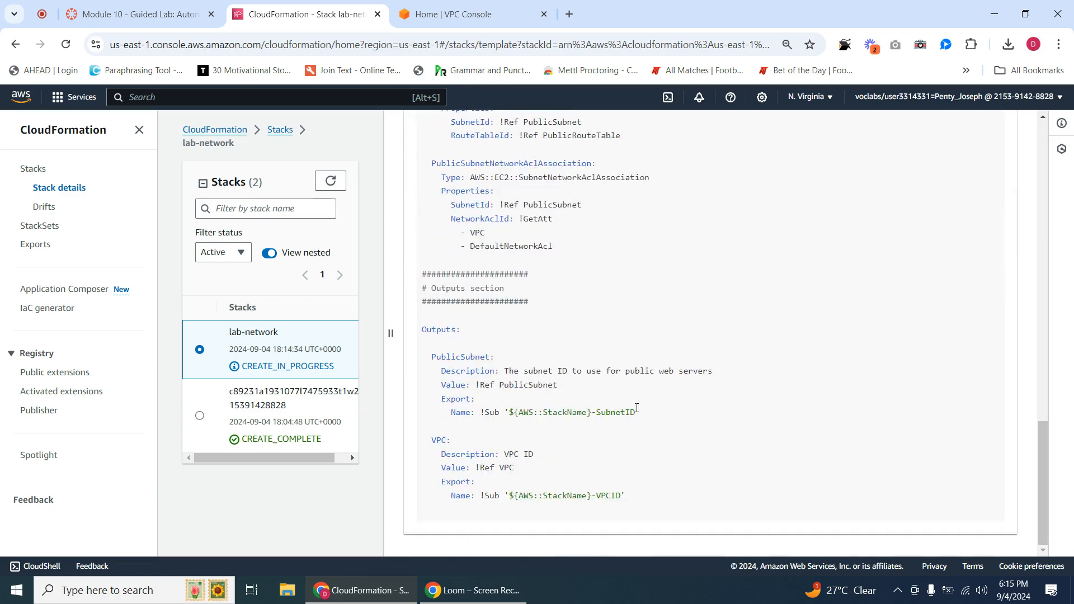
{"action": "scroll", "coordinate": [638, 410], "scroll_direction": "up", "scroll_amount": 13}
{"action": "scroll", "coordinate": [638, 411], "scroll_direction": "up", "scroll_amount": 8}
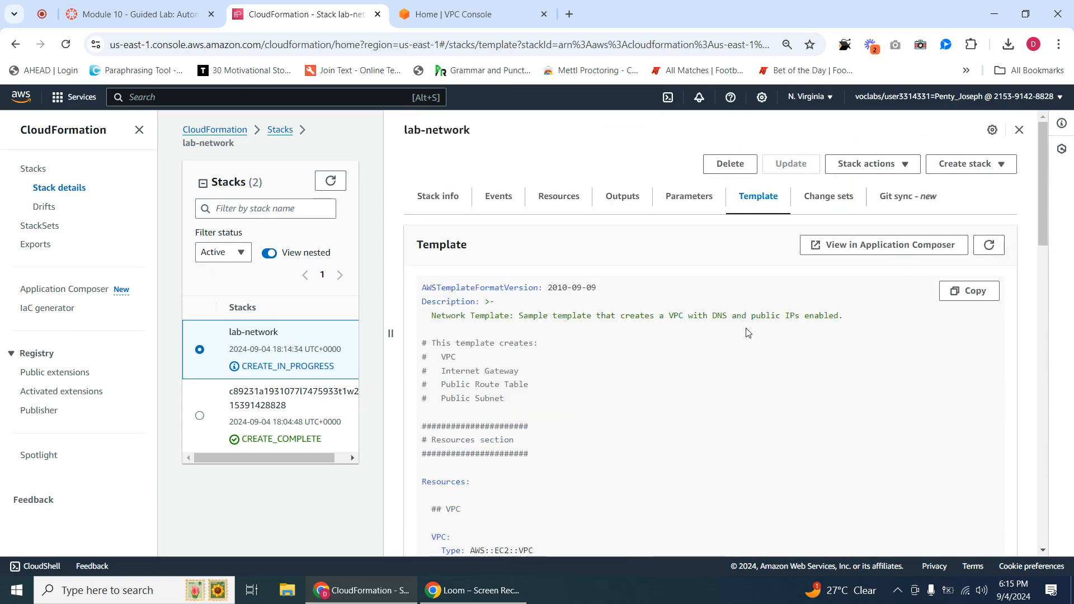
Step: Check the lab-network stack's change sets and overview information, and reload its list of events
{"action": "left_click", "coordinate": [837, 198]}
{"action": "left_click", "coordinate": [558, 198]}
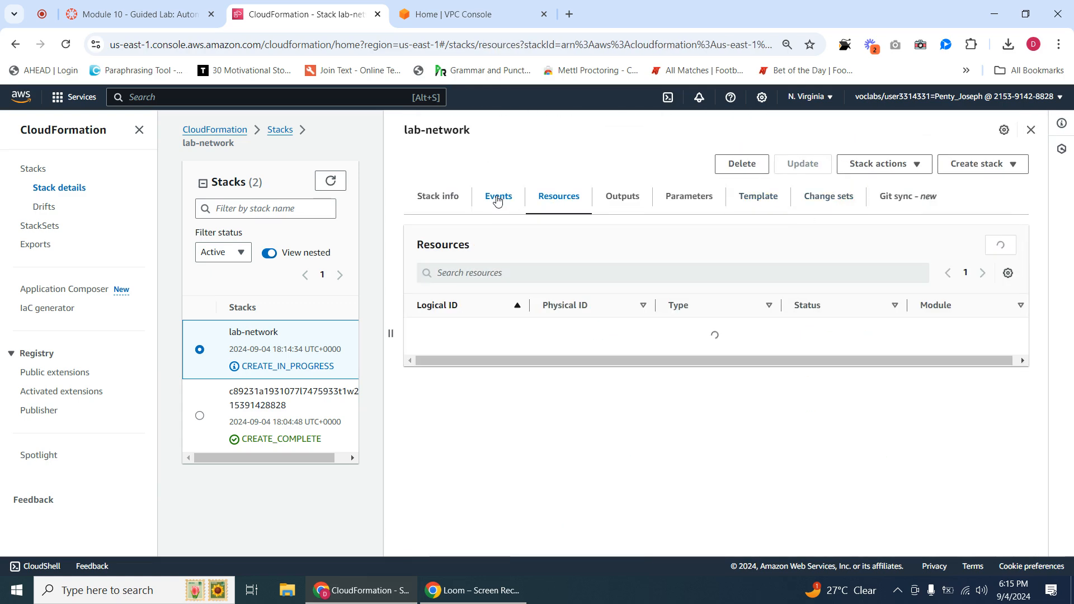
{"action": "left_click", "coordinate": [497, 198]}
{"action": "left_click", "coordinate": [436, 199]}
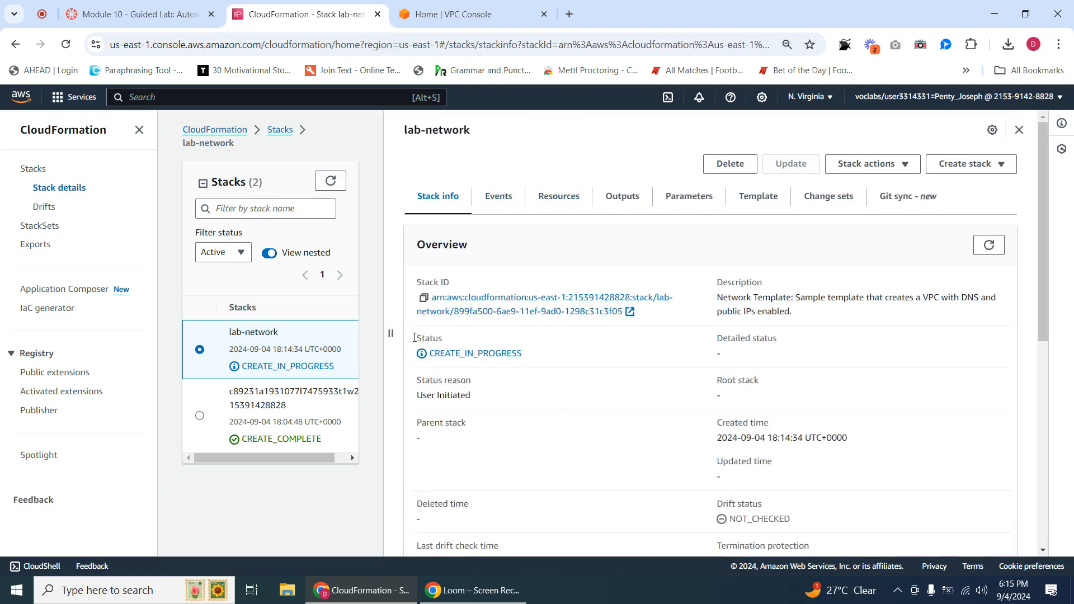
{"action": "left_click", "coordinate": [500, 197]}
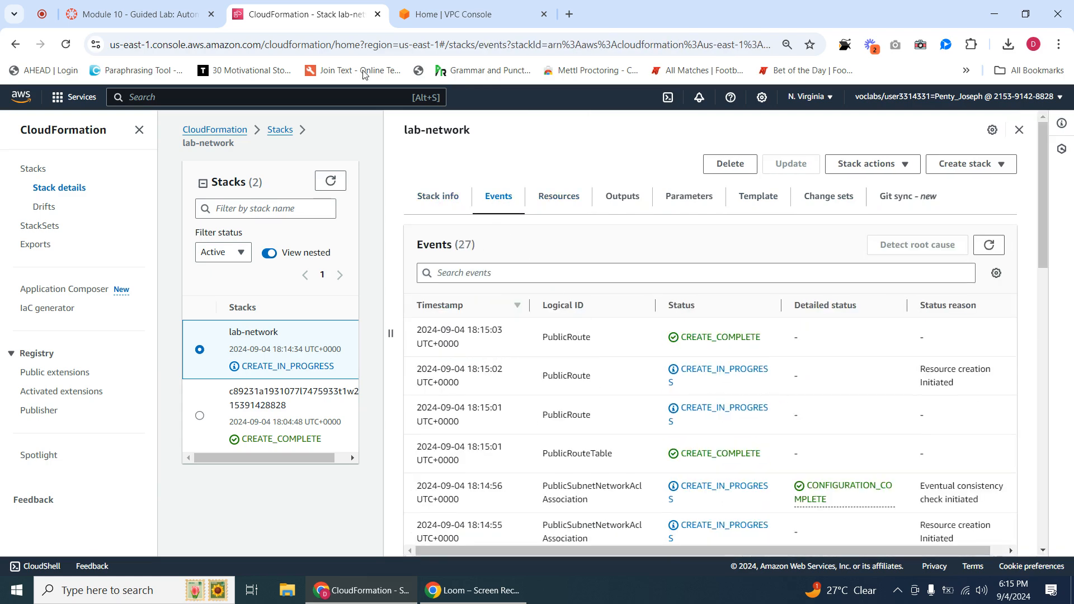
Step: Return to the lab instructions and download the lab-application.yaml template to the Downloads folder
{"action": "left_click", "coordinate": [172, 12]}
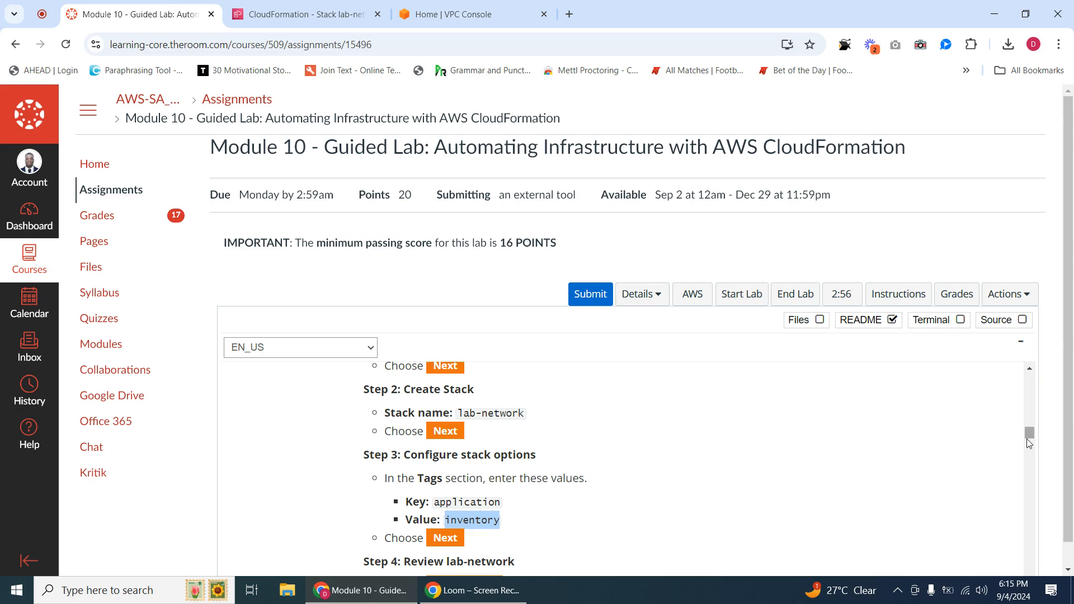
{"action": "left_click_drag", "start_coordinate": [1029, 431], "coordinate": [1034, 473]}
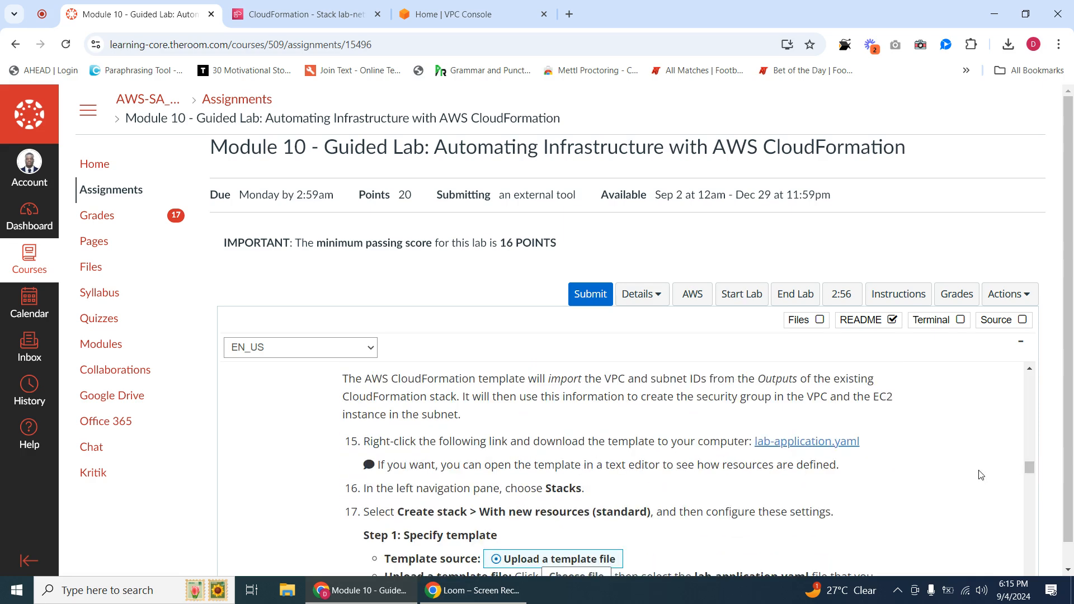
{"action": "right_click", "coordinate": [789, 447]}
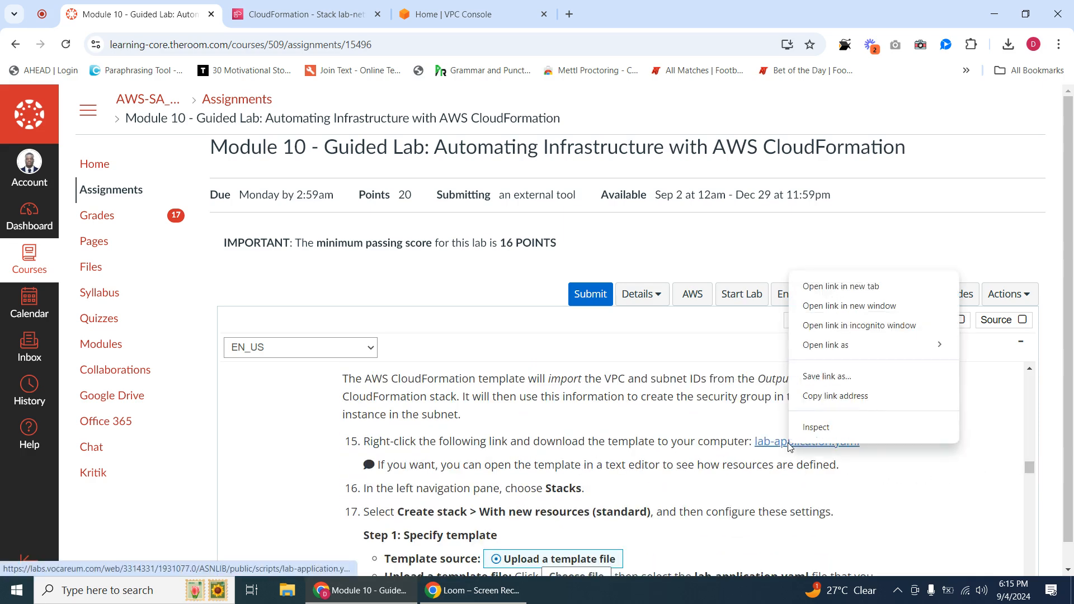
{"action": "left_click", "coordinate": [855, 378]}
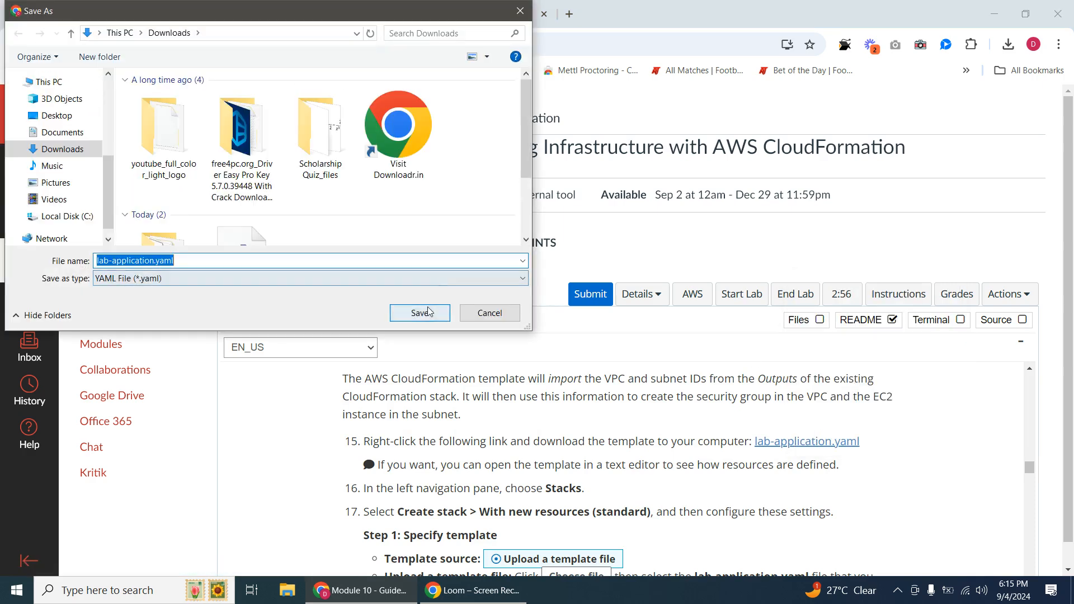
{"action": "left_click", "coordinate": [420, 309]}
Step: Copy the stack name lab-application from Step 2 of the application stack instructions
{"action": "scroll", "coordinate": [692, 506], "scroll_direction": "down", "scroll_amount": 2}
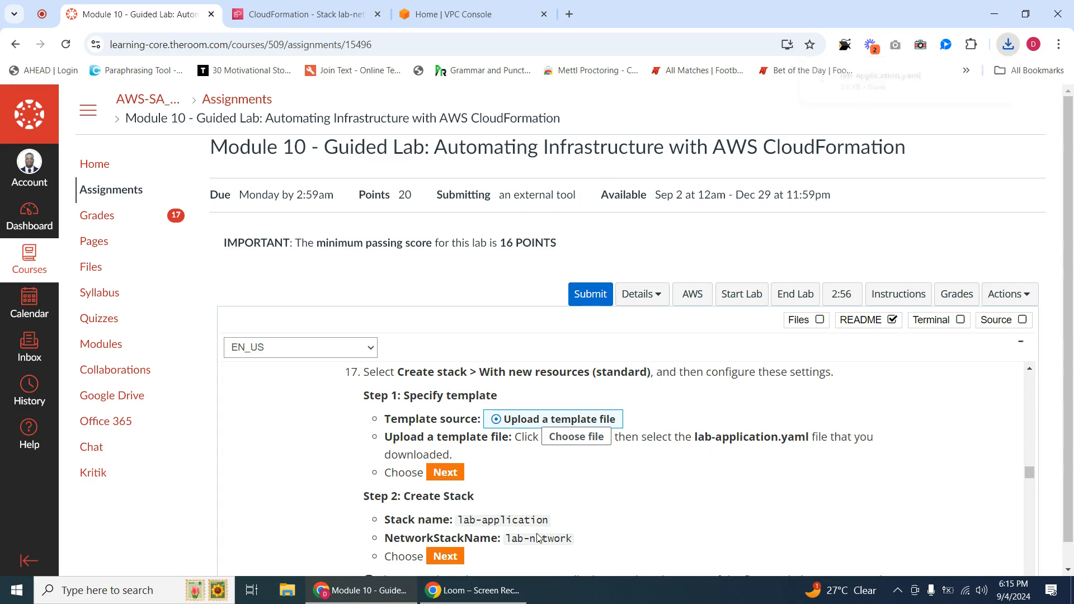
{"action": "scroll", "coordinate": [564, 516], "scroll_direction": "down", "scroll_amount": 2}
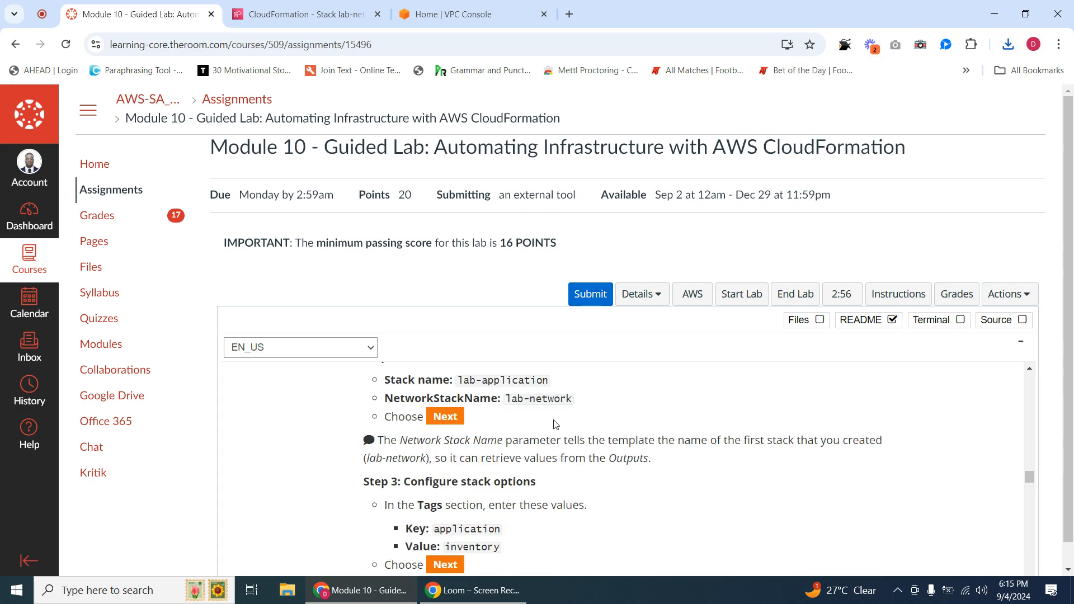
{"action": "left_click_drag", "start_coordinate": [461, 380], "coordinate": [548, 379]}
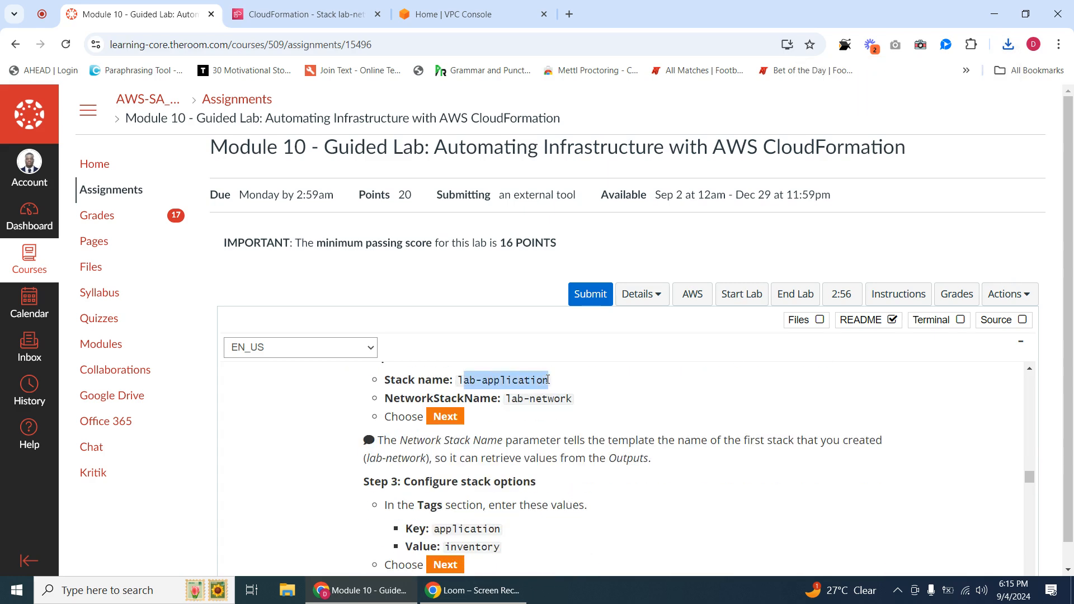
{"action": "left_click_drag", "start_coordinate": [479, 376], "coordinate": [548, 392]}
{"action": "right_click", "coordinate": [519, 382]}
{"action": "left_click", "coordinate": [578, 398]}
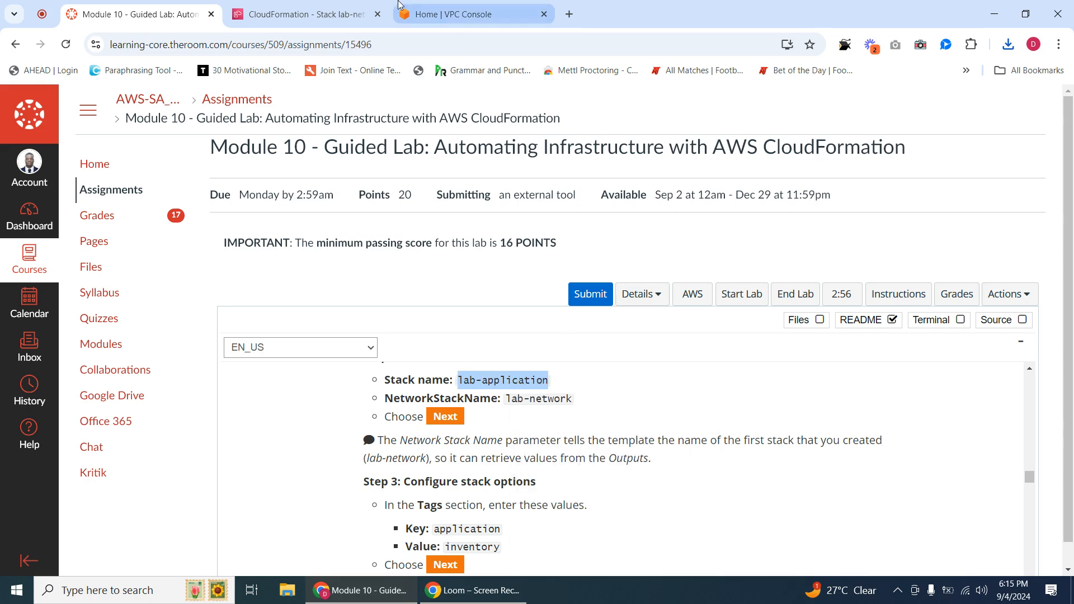
Step: Switch to CloudFormation, start a stack with new resources (standard) and set the template source to an uploaded template file
{"action": "left_click", "coordinate": [321, 7]}
{"action": "left_click", "coordinate": [968, 164]}
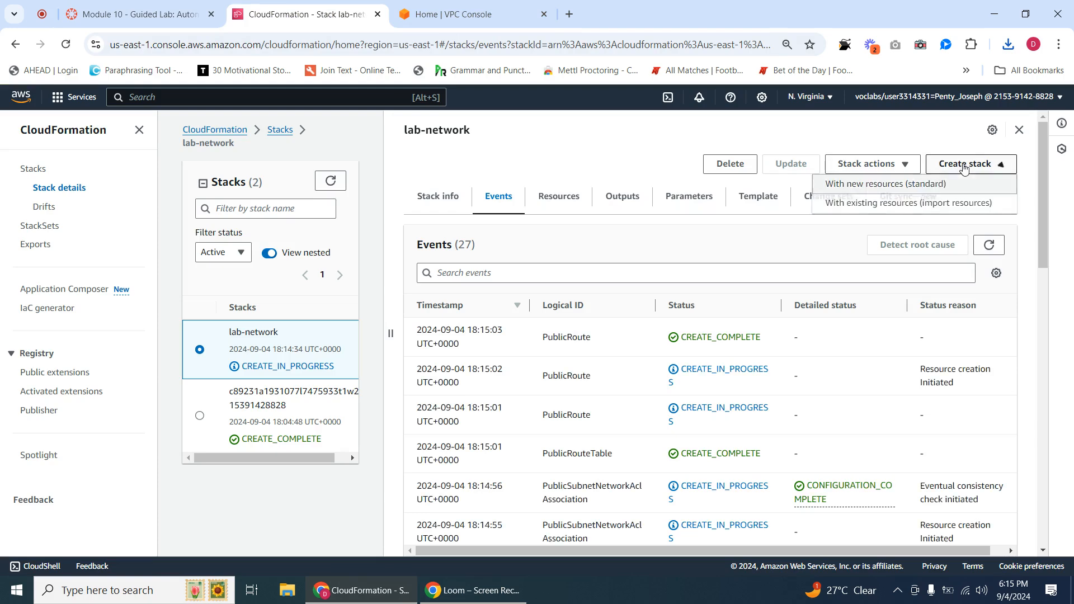
{"action": "left_click", "coordinate": [888, 185]}
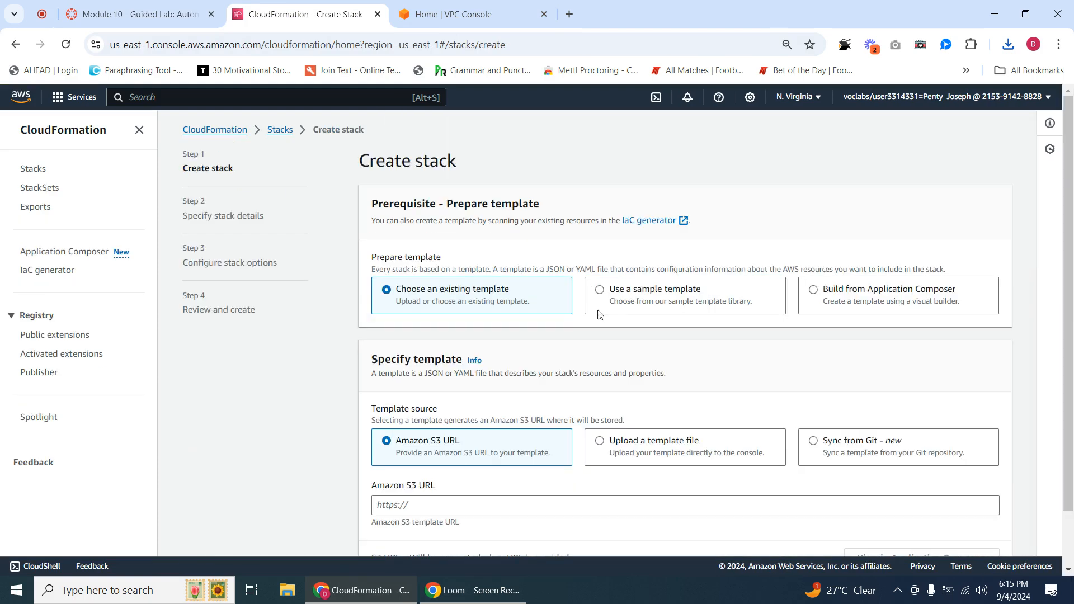
{"action": "left_click", "coordinate": [645, 451]}
{"action": "scroll", "coordinate": [522, 496], "scroll_direction": "down", "scroll_amount": 1}
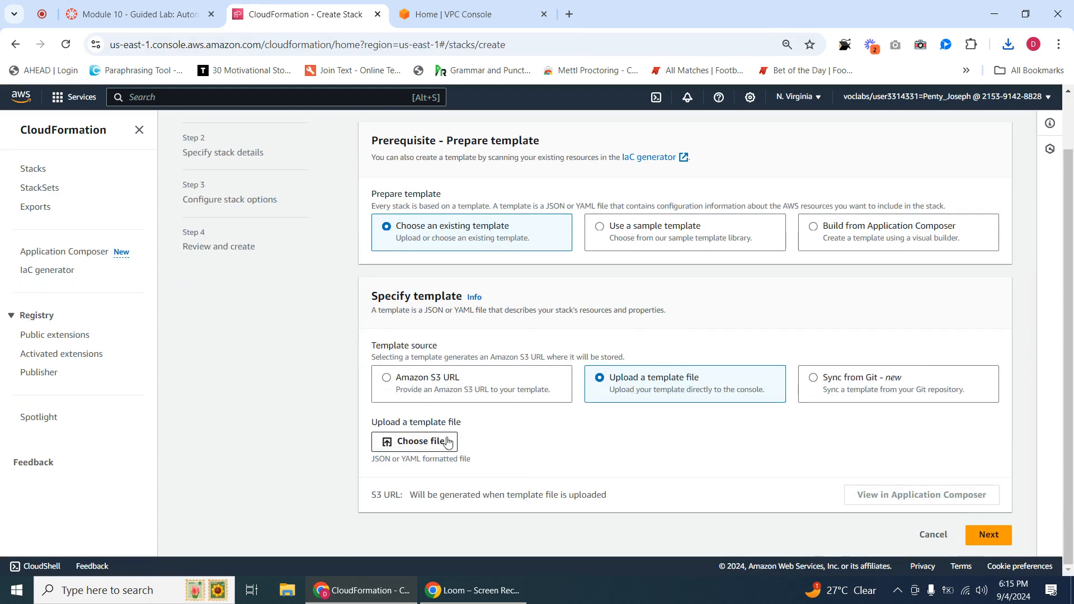
Step: Upload lab-application.yaml from the Downloads folder as the template and continue to the stack details
{"action": "left_click", "coordinate": [421, 441]}
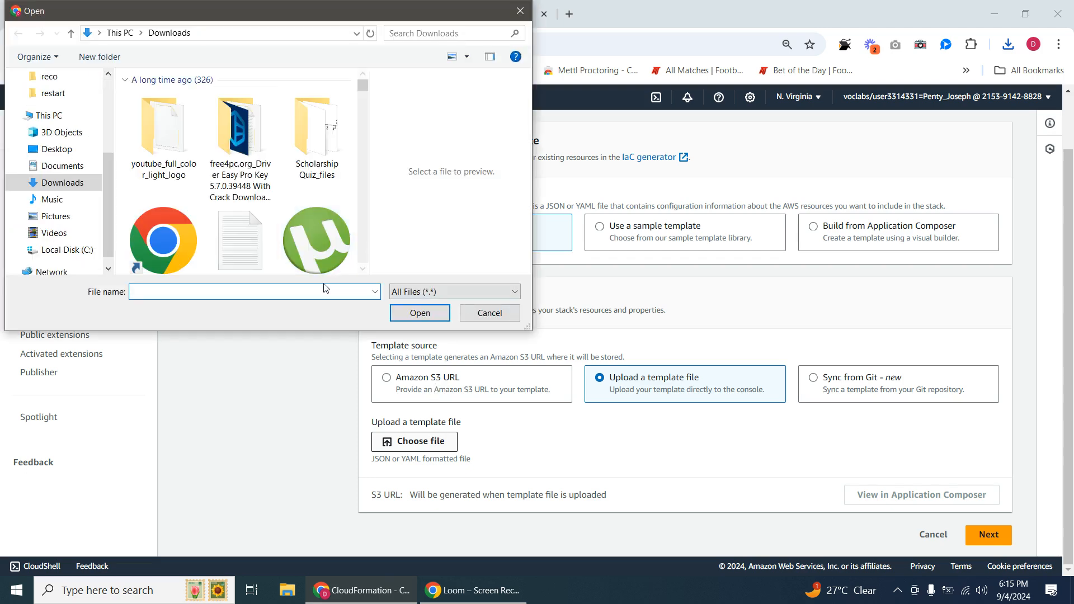
{"action": "left_click_drag", "start_coordinate": [363, 85], "coordinate": [362, 258]}
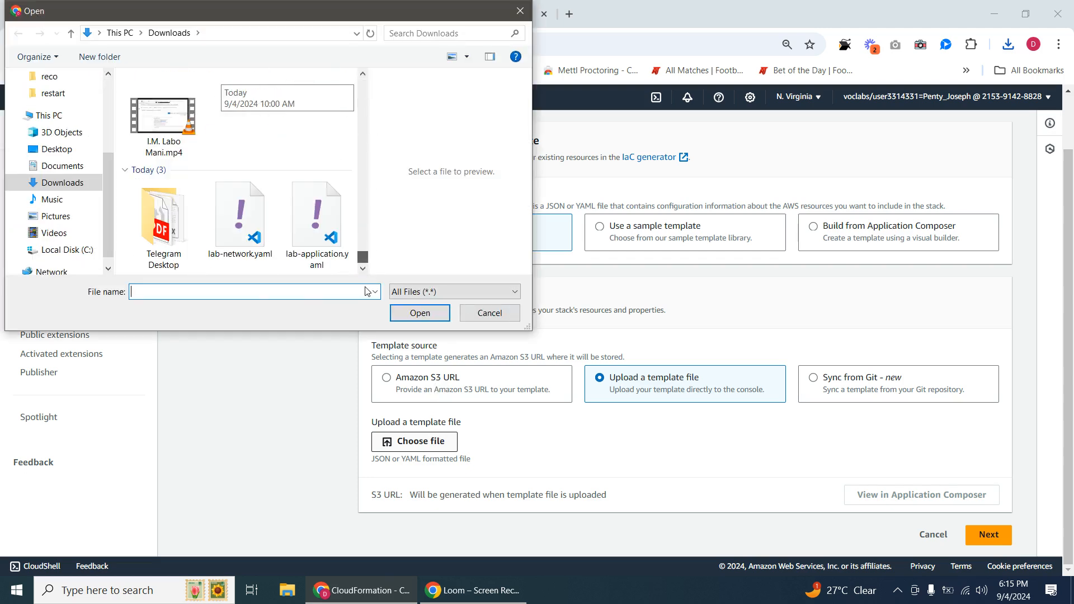
{"action": "left_click", "coordinate": [315, 225]}
{"action": "right_click", "coordinate": [313, 222]}
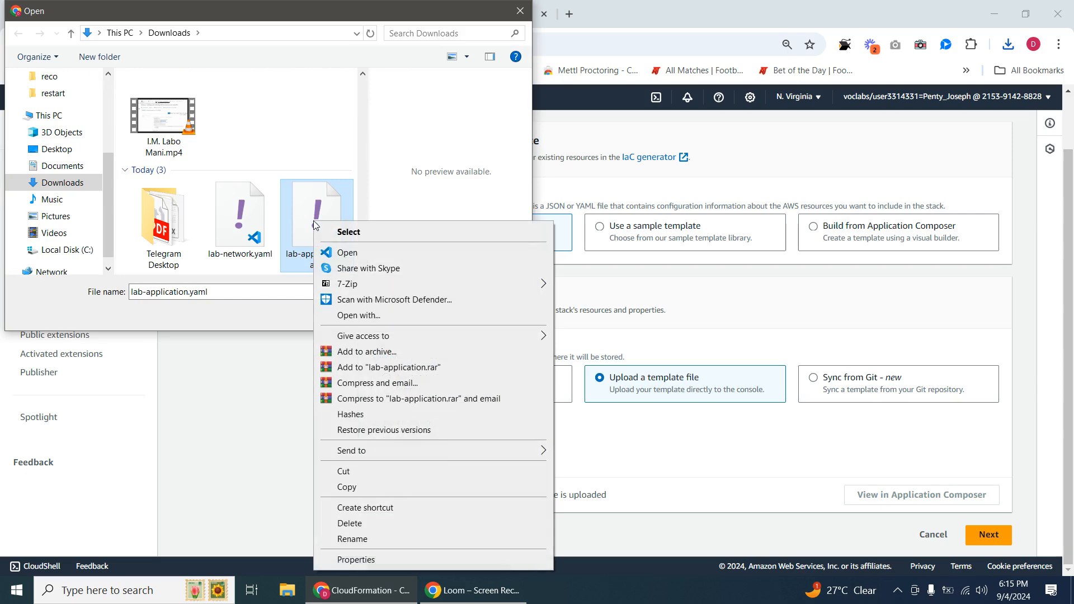
{"action": "left_click", "coordinate": [346, 230]}
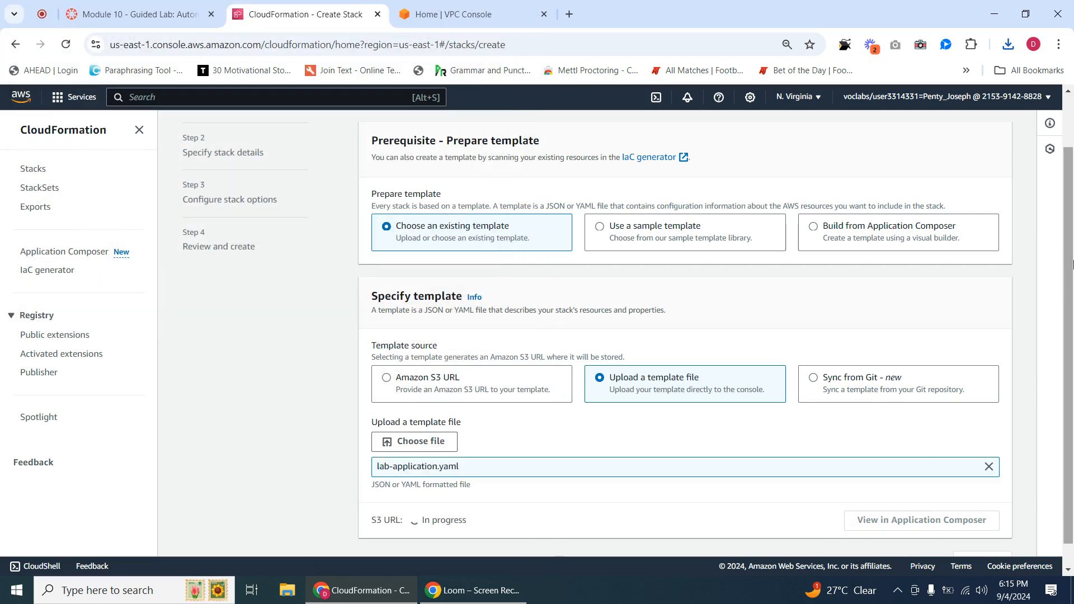
{"action": "left_click_drag", "start_coordinate": [1070, 247], "coordinate": [1070, 410]}
{"action": "left_click", "coordinate": [987, 535]}
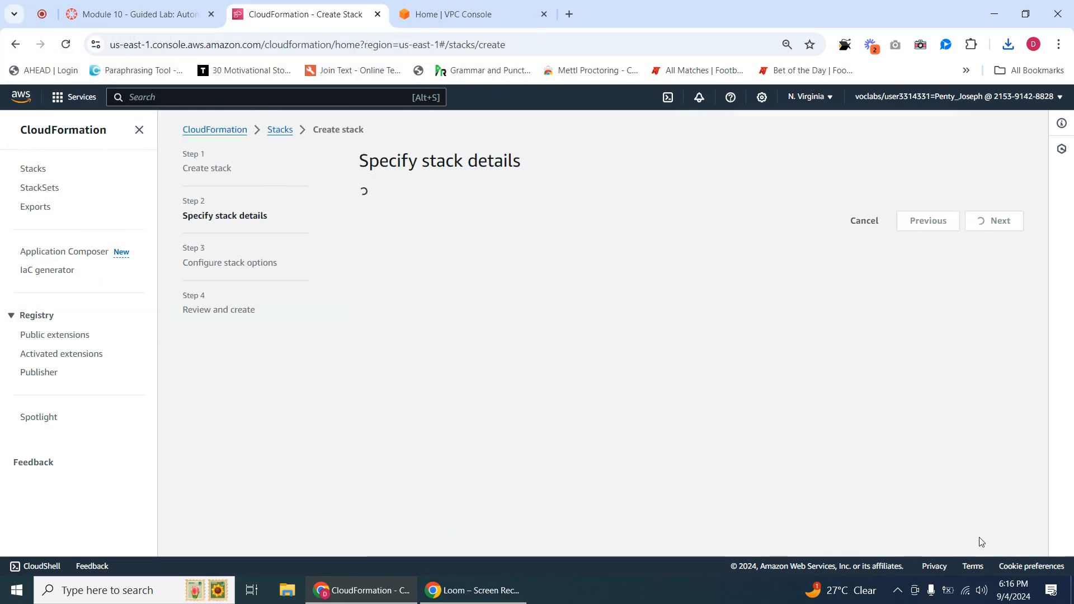
Step: Enter lab-application as the stack name
{"action": "left_click", "coordinate": [427, 263]}
{"action": "right_click", "coordinate": [405, 265]}
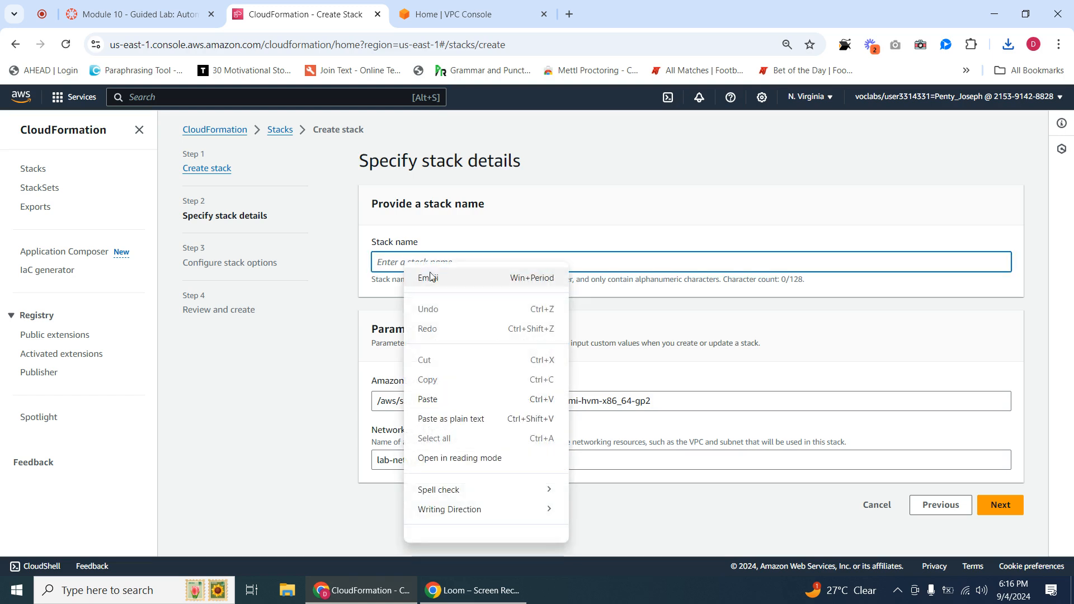
{"action": "left_click", "coordinate": [380, 262]}
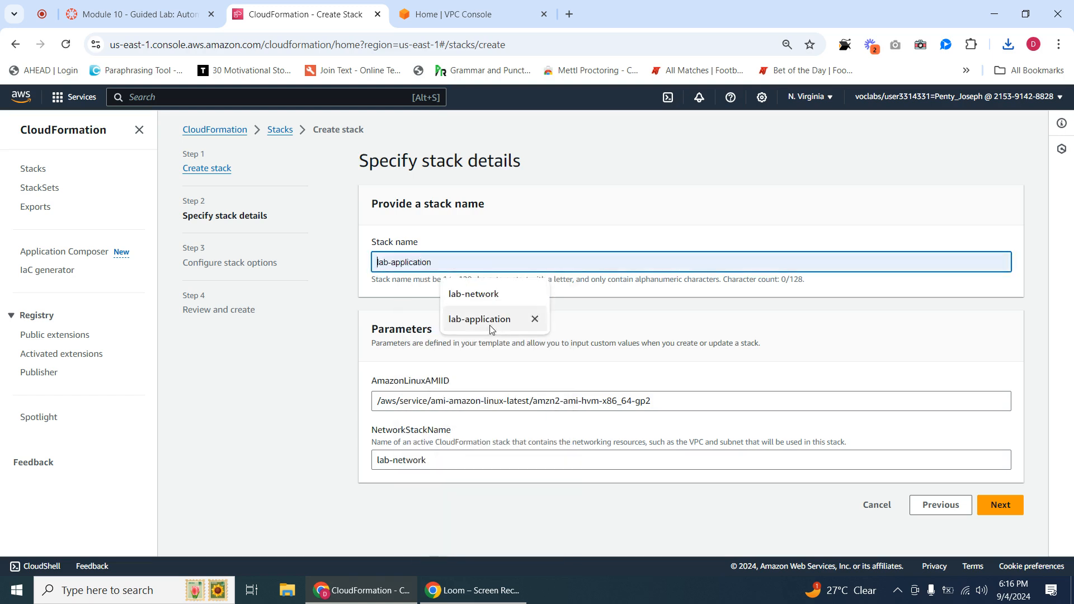
{"action": "left_click", "coordinate": [447, 314]}
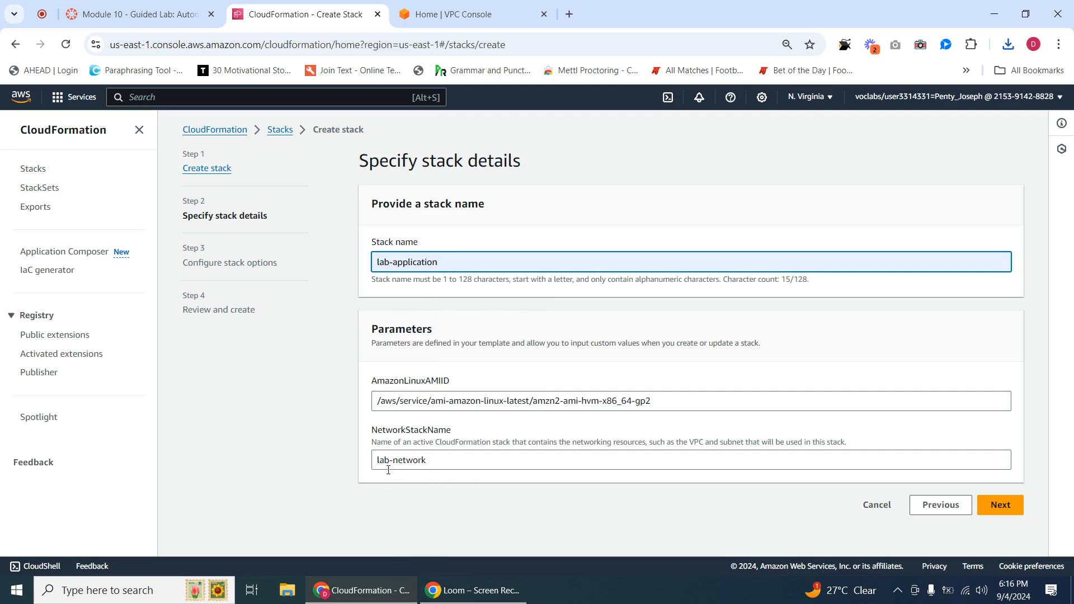
Step: Copy the tag key application from the lab instructions, return to CloudFormation and continue to the stack options
{"action": "left_click", "coordinate": [137, 14]}
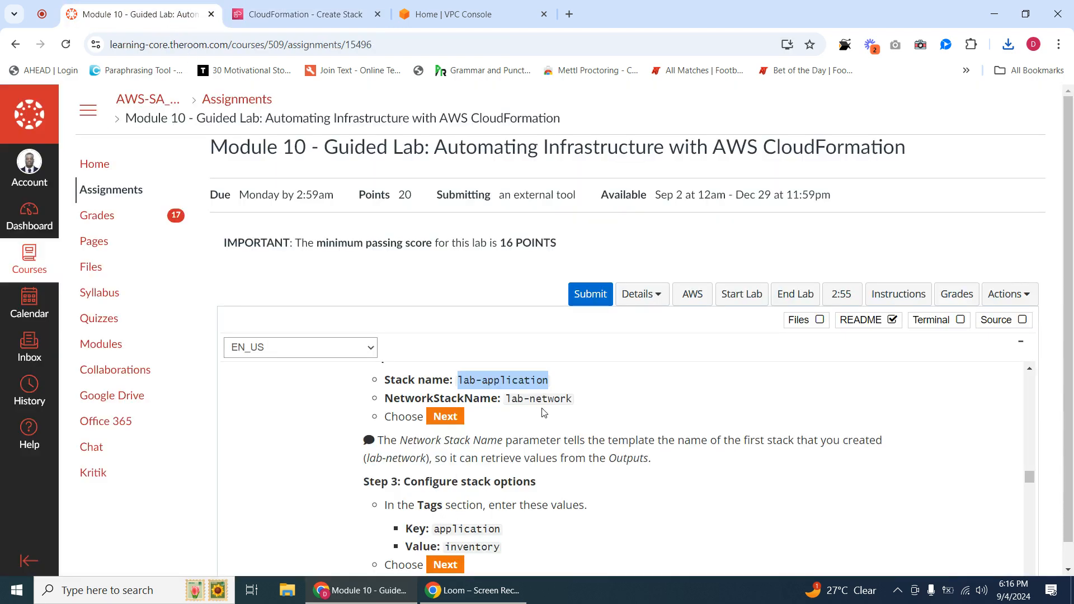
{"action": "scroll", "coordinate": [544, 460], "scroll_direction": "down", "scroll_amount": 2}
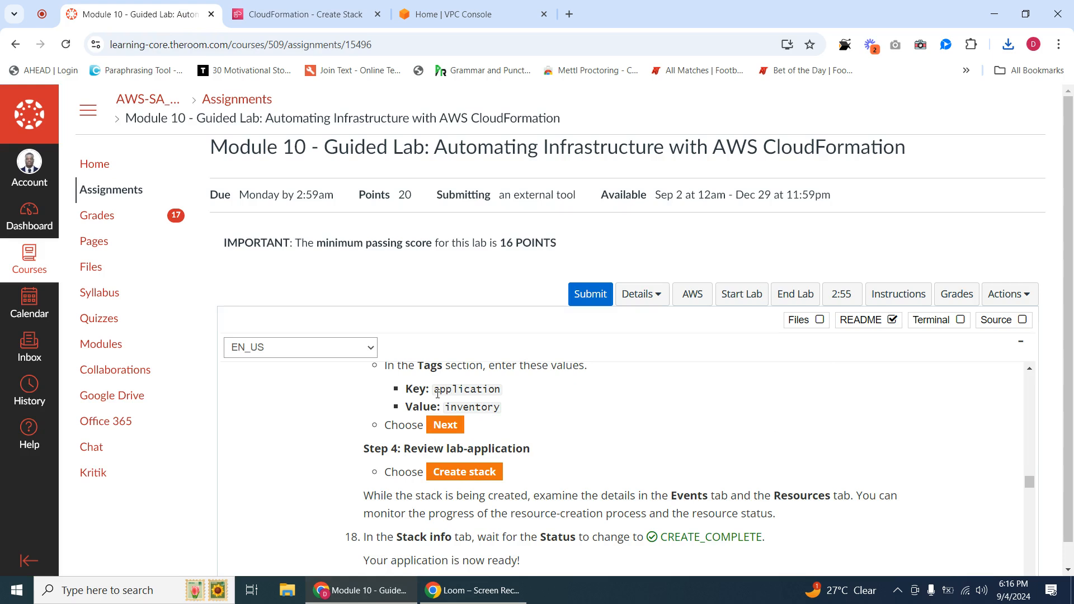
{"action": "left_click_drag", "start_coordinate": [434, 389], "coordinate": [510, 394]}
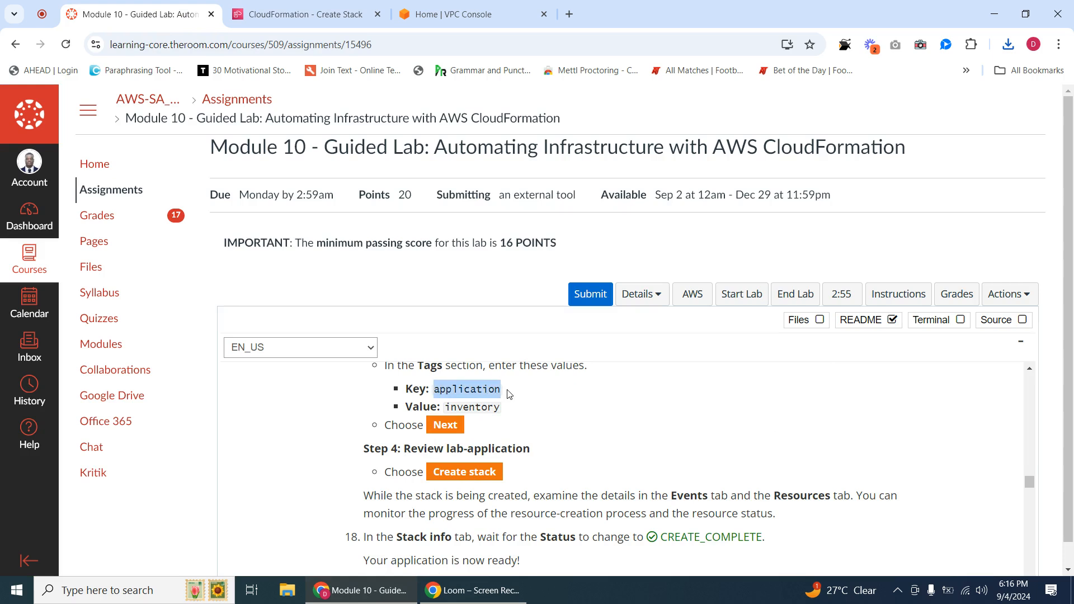
{"action": "right_click", "coordinate": [475, 392]}
{"action": "left_click", "coordinate": [517, 246]}
{"action": "left_click", "coordinate": [332, 14]}
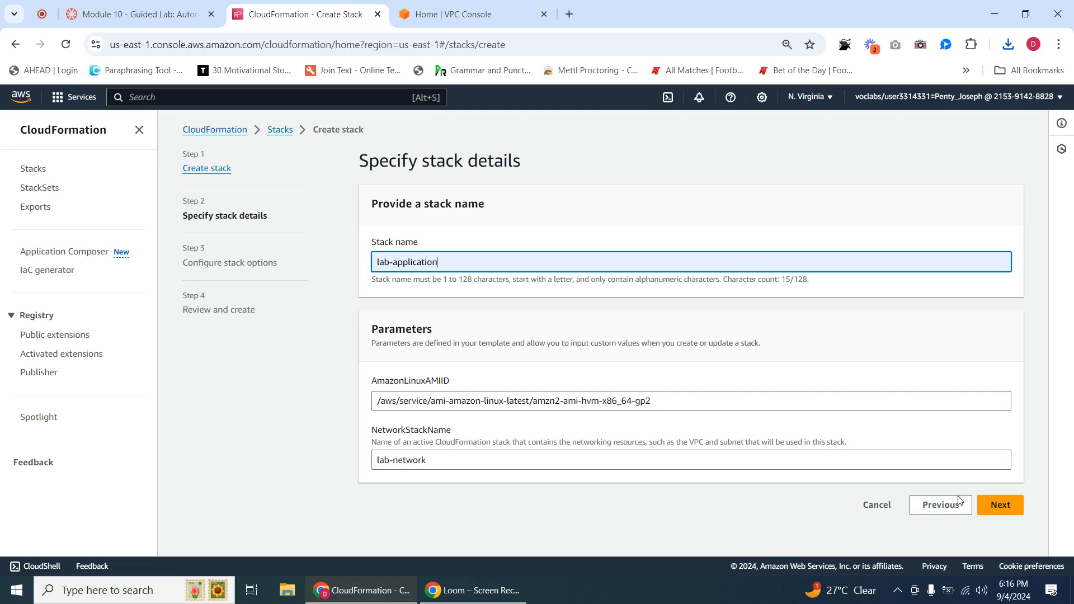
{"action": "left_click", "coordinate": [999, 508]}
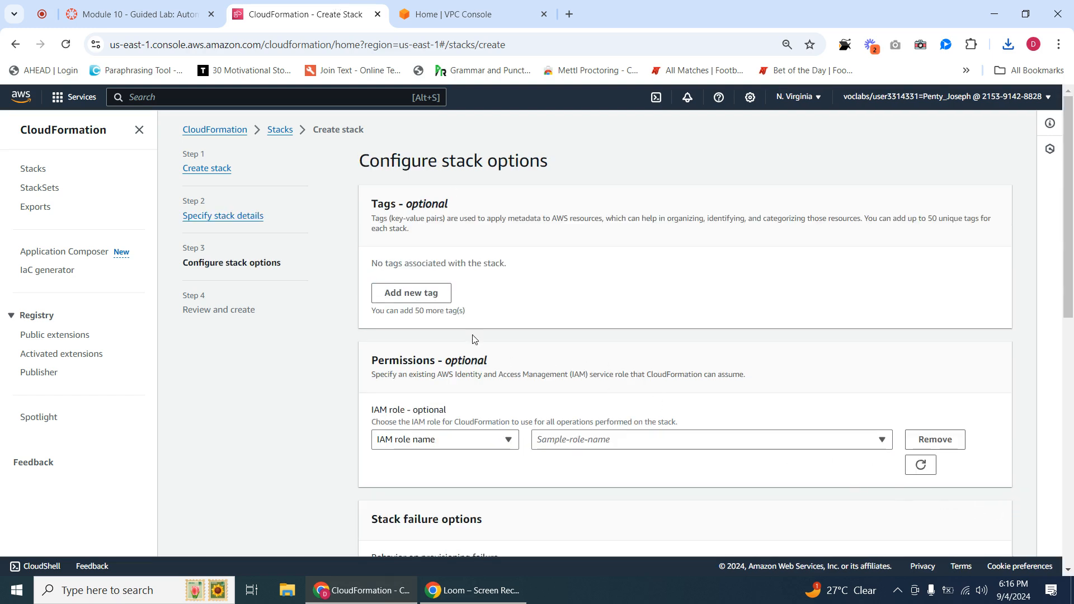
Step: Add a stack tag with the key application
{"action": "left_click", "coordinate": [412, 292]}
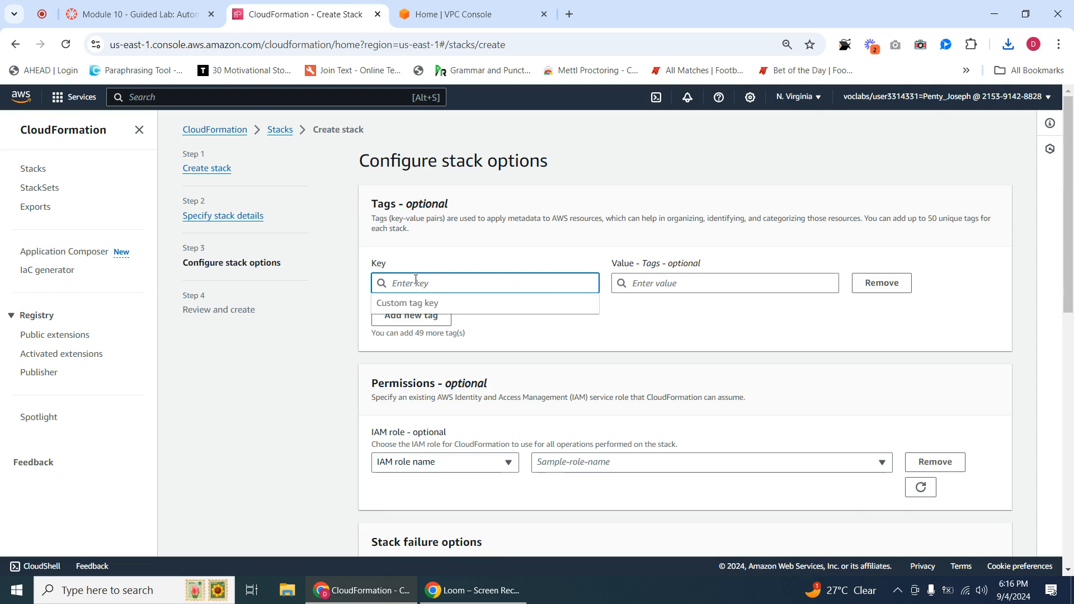
{"action": "type", "text": "a"}
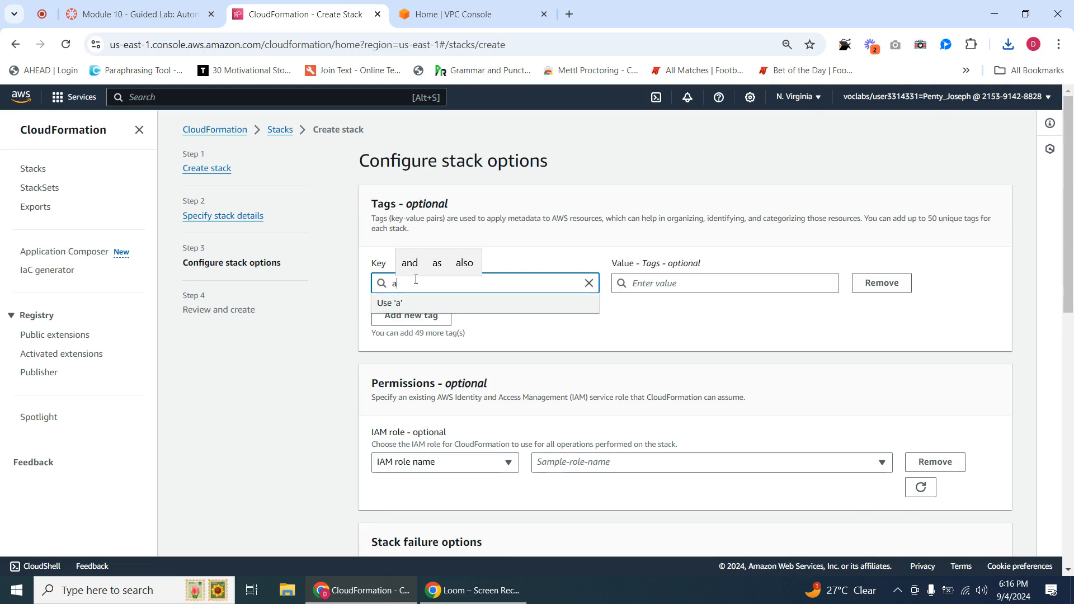
{"action": "type", "text": "pplication"}
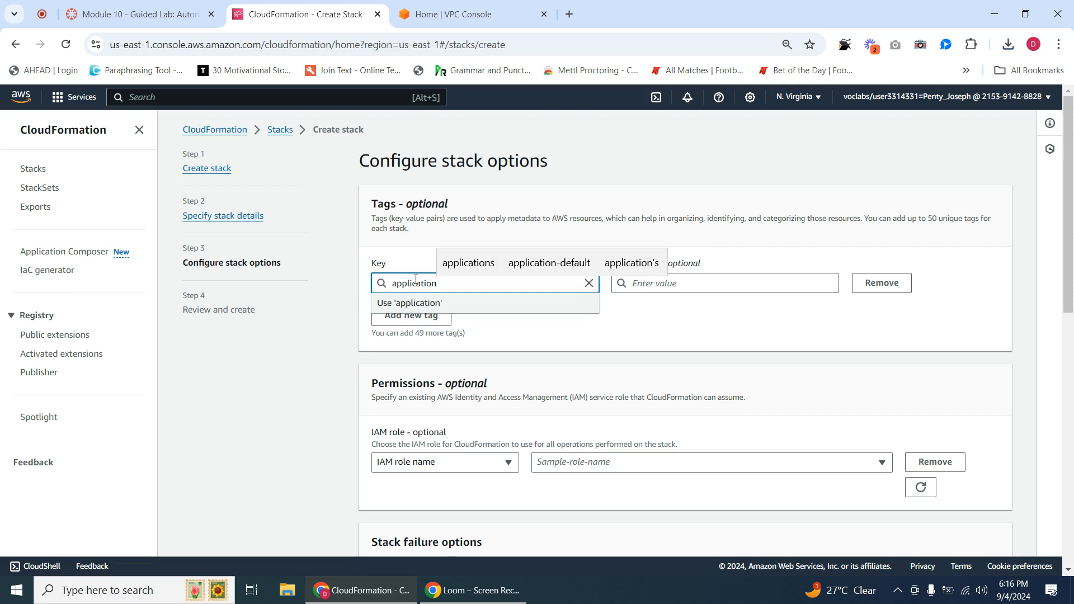
{"action": "key", "text": "Tab"}
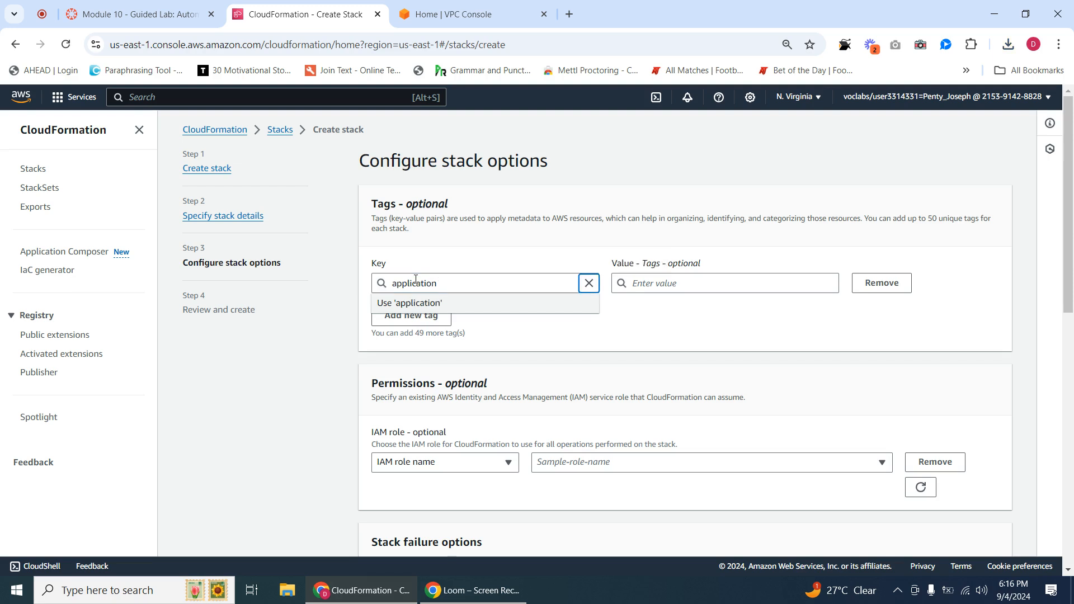
{"action": "key", "text": "Tab"}
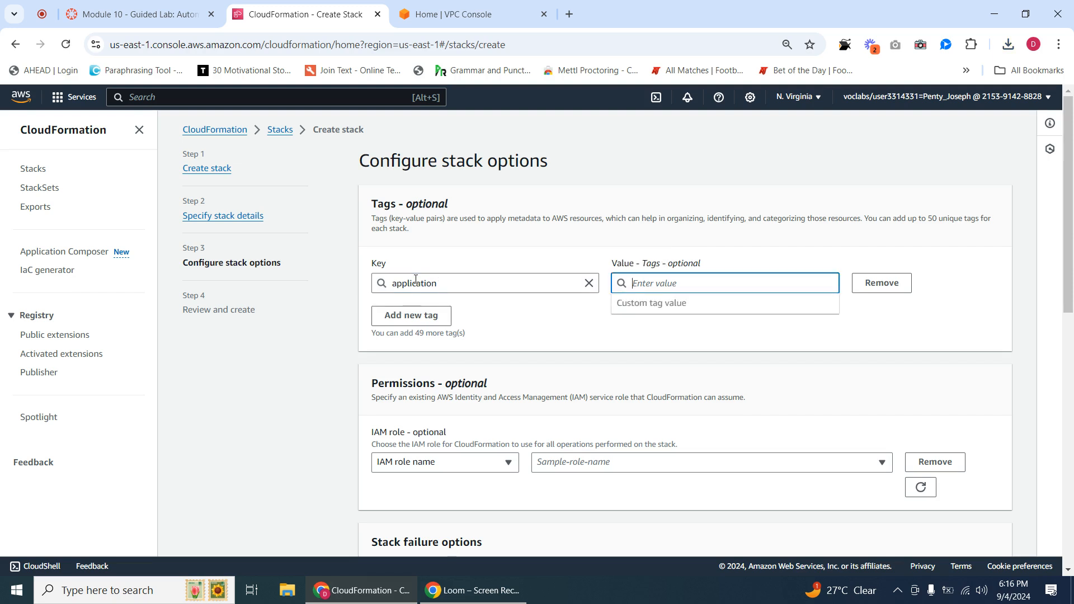
{"action": "key", "text": "ctrl+v"}
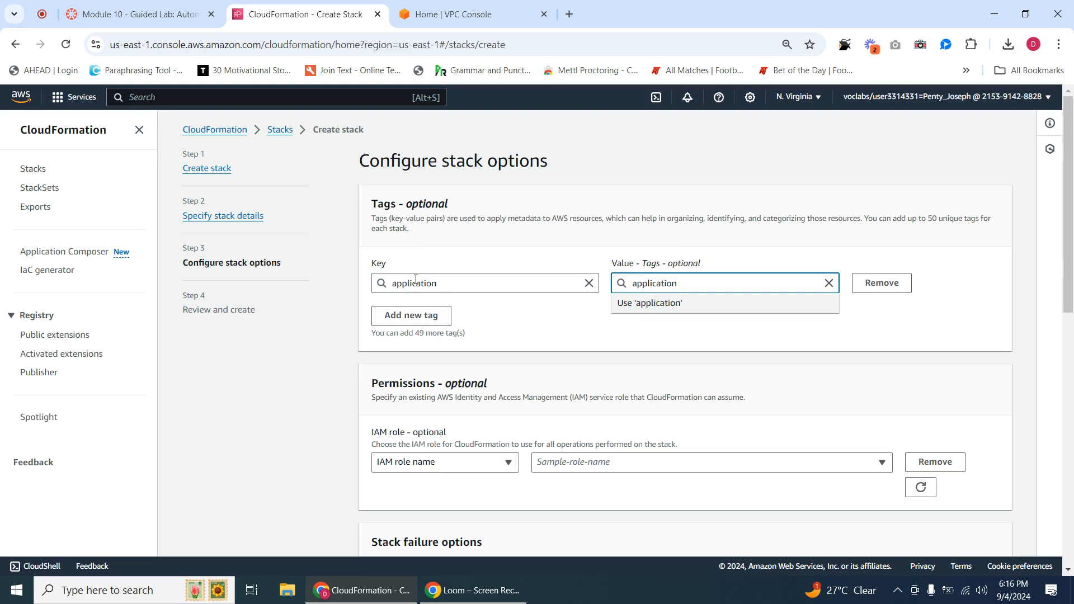
{"action": "key", "text": "BackSpace"}
{"action": "key", "text": "BackSpace"}
{"action": "key", "text": "BackSpace"}
{"action": "key", "text": "BackSpace"}
{"action": "key", "text": "BackSpace"}
{"action": "key", "text": "BackSpace"}
{"action": "key", "text": "BackSpace"}
{"action": "key", "text": "BackSpace"}
{"action": "key", "text": "BackSpace"}
{"action": "key", "text": "BackSpace"}
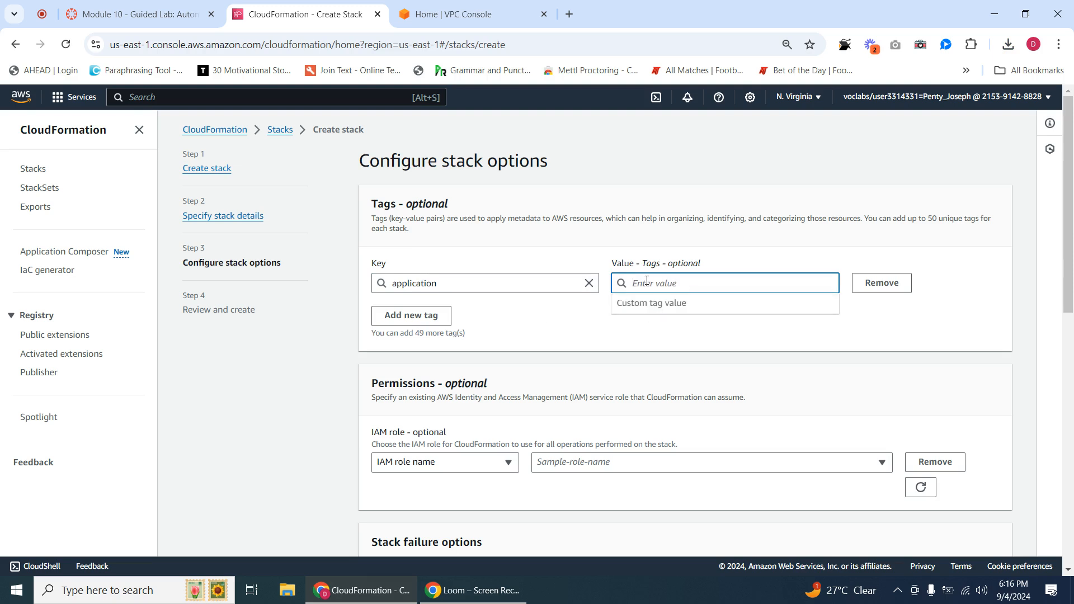
Step: Set the value of the application tag to inventory
{"action": "type", "text": "i"}
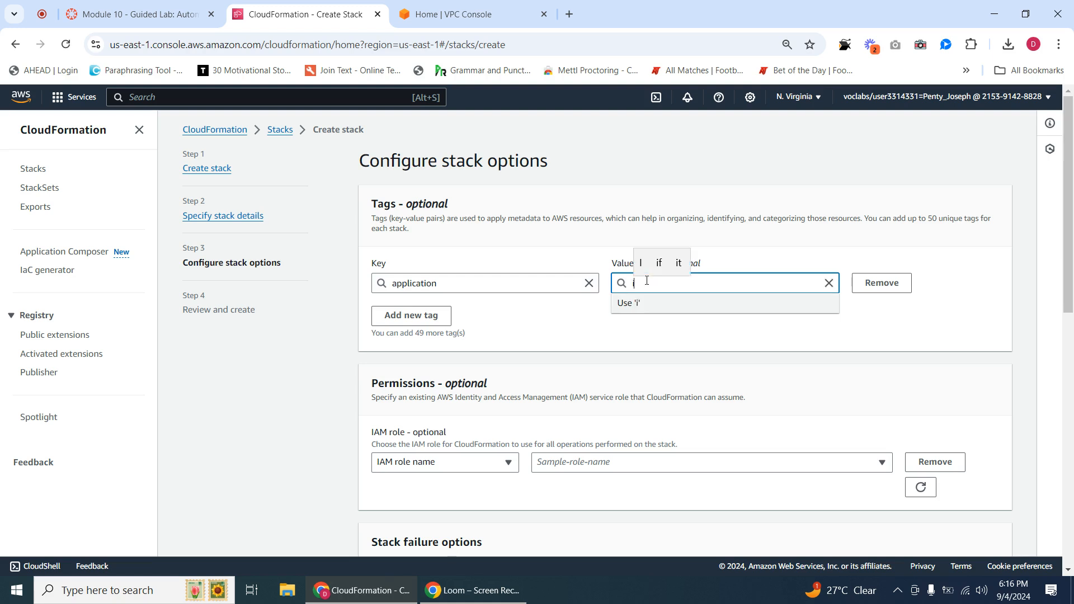
{"action": "type", "text": "nventory"}
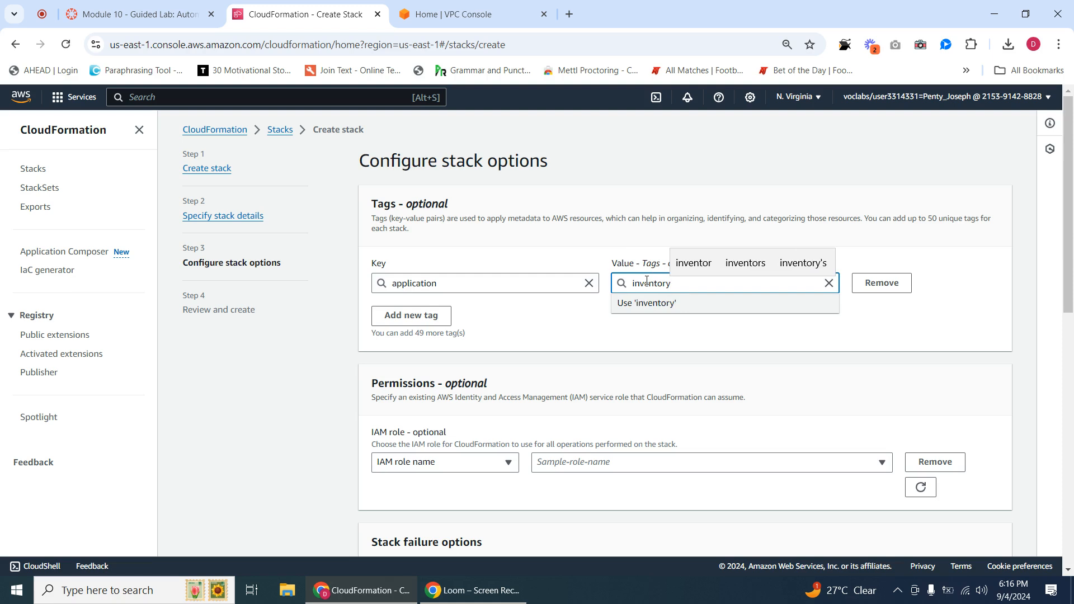
{"action": "left_click", "coordinate": [776, 343]}
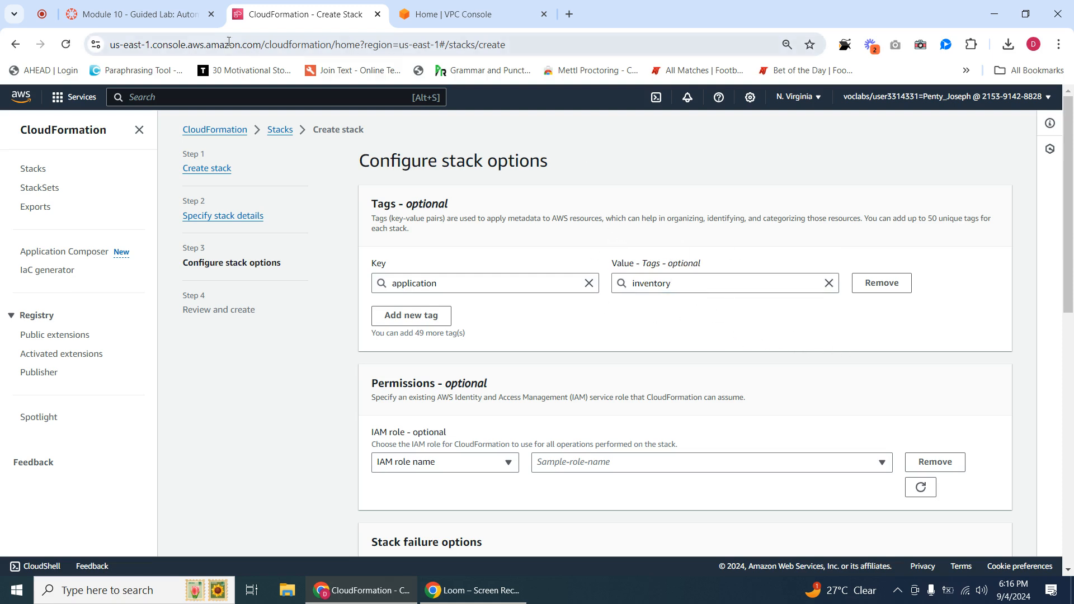
Step: Check the remaining lab instructions, return to CloudFormation and submit the lab-application stack with the default failure and permission options
{"action": "key", "text": "ctrl+shift+Tab"}
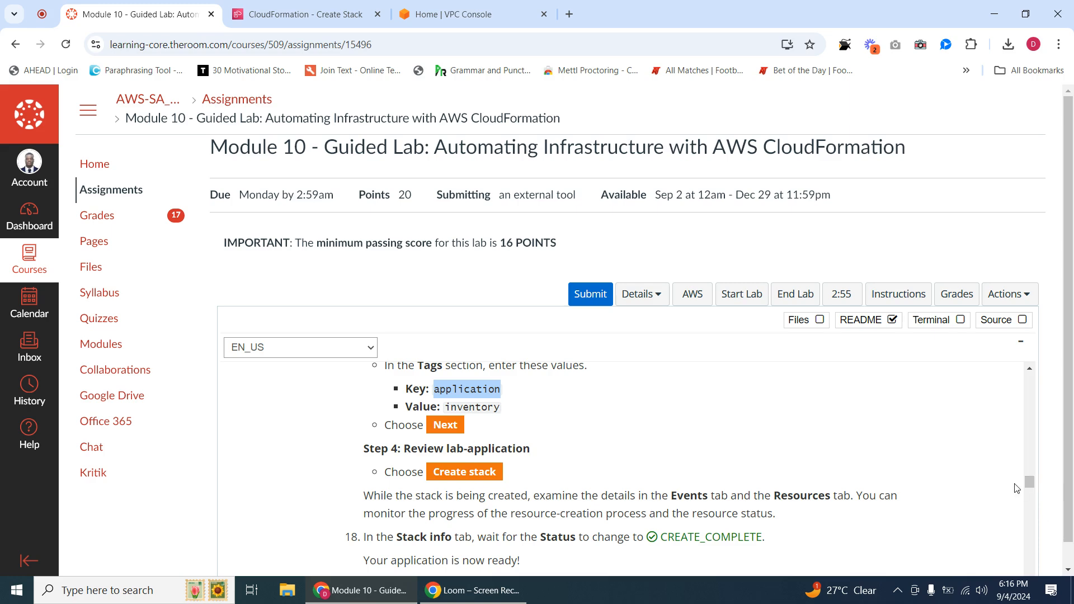
{"action": "left_click", "coordinate": [301, 17]}
{"action": "scroll", "coordinate": [988, 476], "scroll_direction": "down", "scroll_amount": 2}
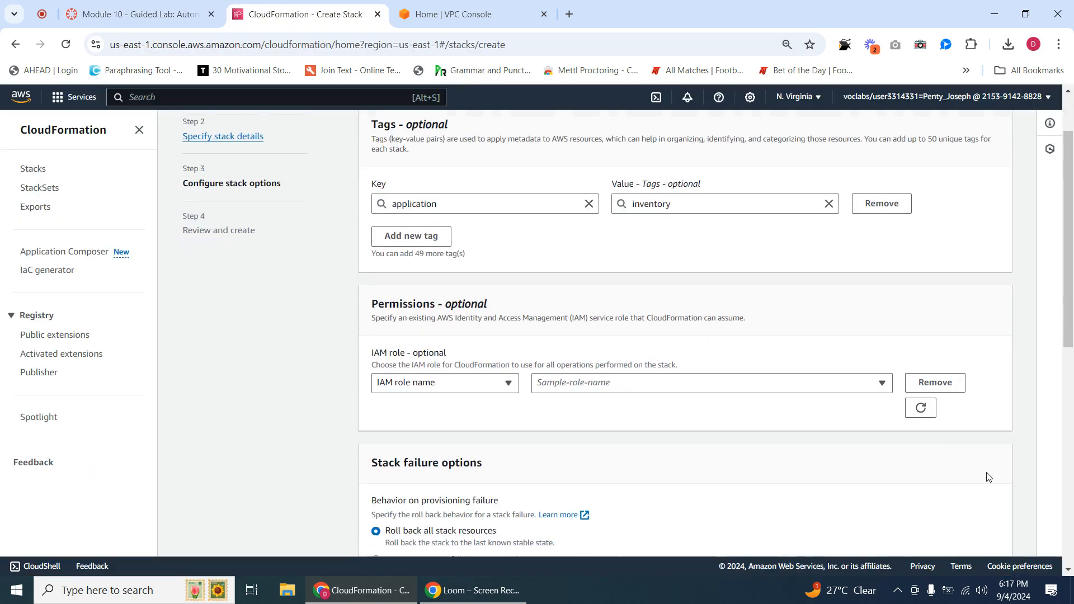
{"action": "scroll", "coordinate": [988, 476], "scroll_direction": "down", "scroll_amount": 10}
{"action": "left_click", "coordinate": [988, 537]}
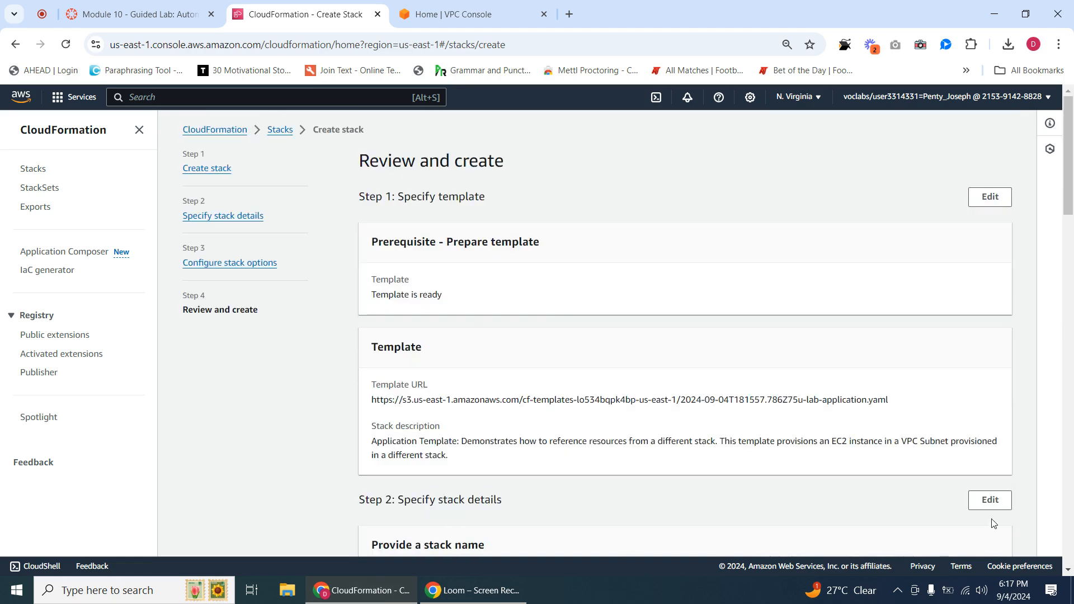
{"action": "scroll", "coordinate": [993, 523], "scroll_direction": "down", "scroll_amount": 20}
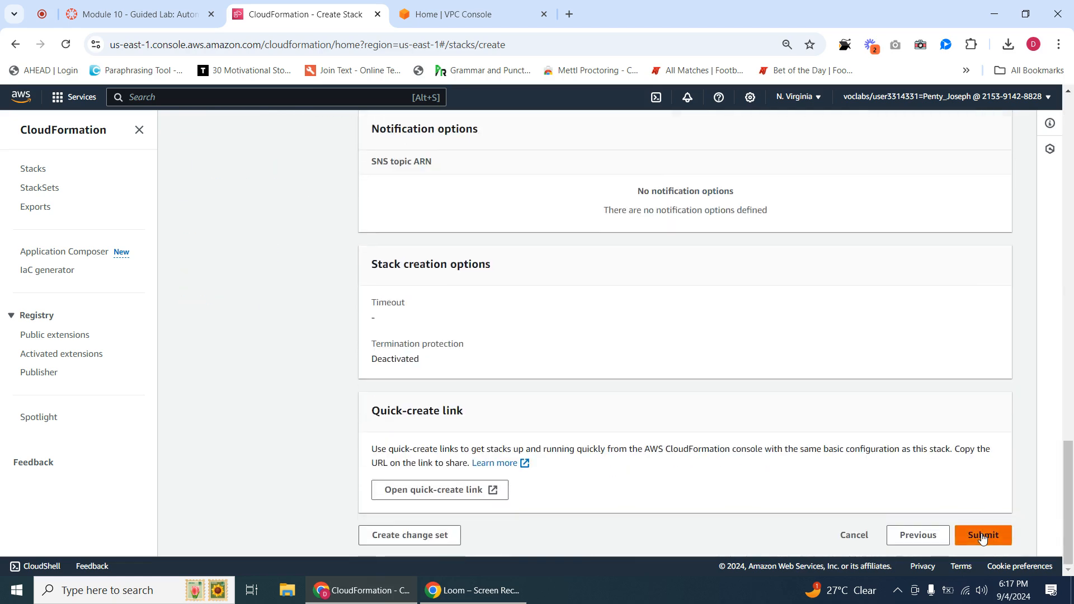
{"action": "left_click", "coordinate": [982, 536]}
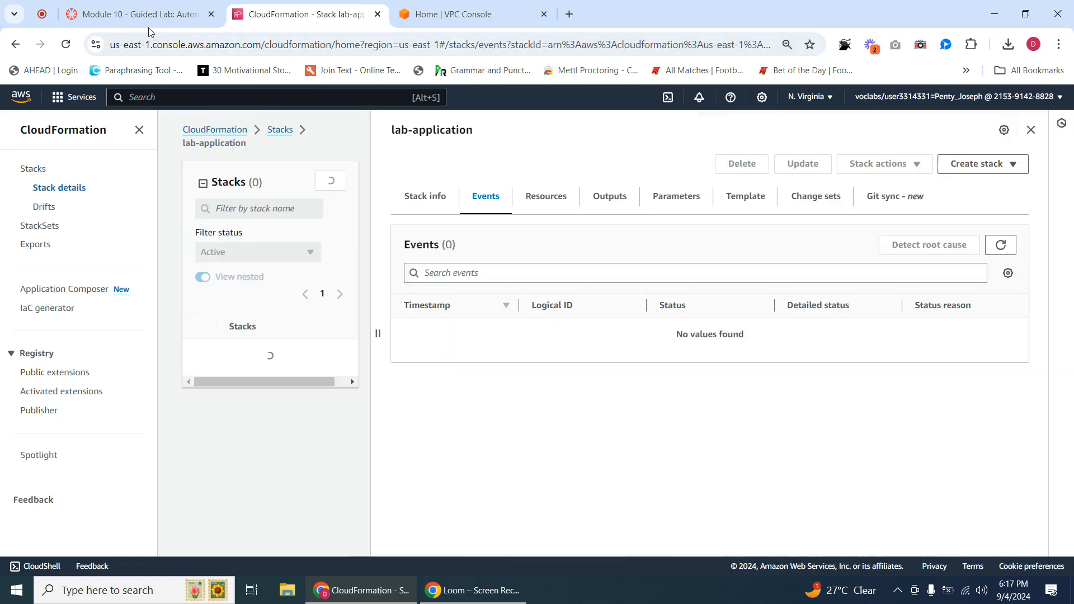
Step: Switch to the VPC console, refresh the list of VPCs and examine all of its columns
{"action": "left_click", "coordinate": [454, 15]}
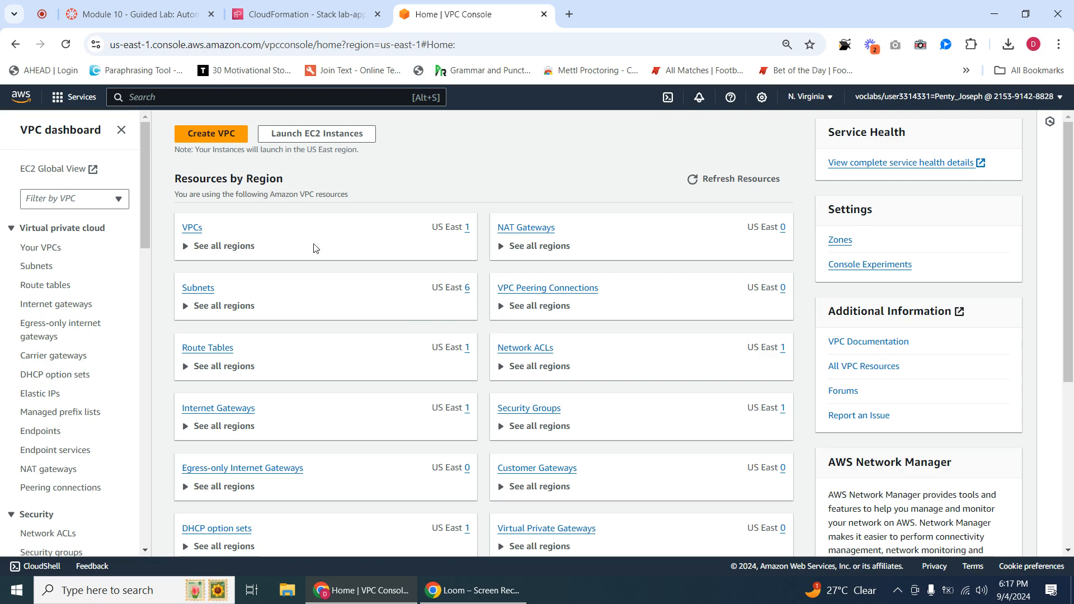
{"action": "left_click", "coordinate": [199, 234]}
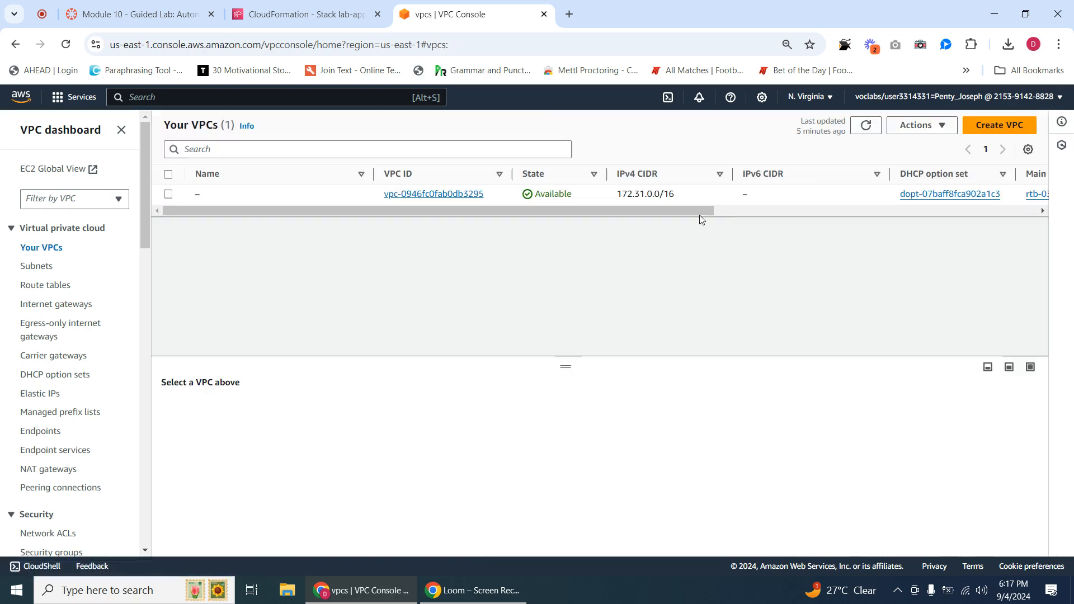
{"action": "left_click", "coordinate": [866, 125]}
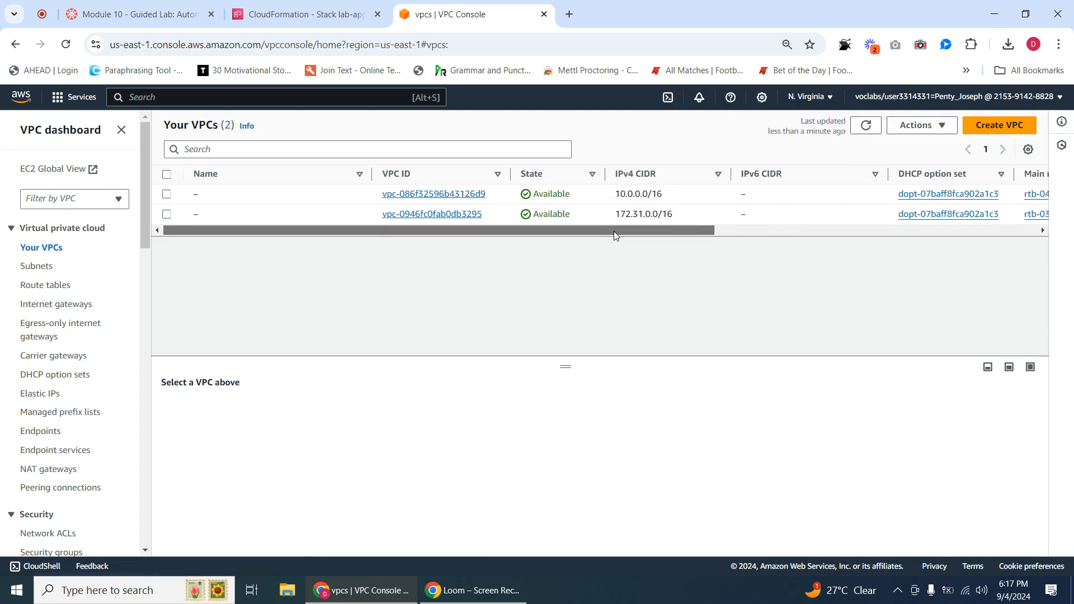
{"action": "left_click_drag", "start_coordinate": [598, 233], "coordinate": [909, 218]}
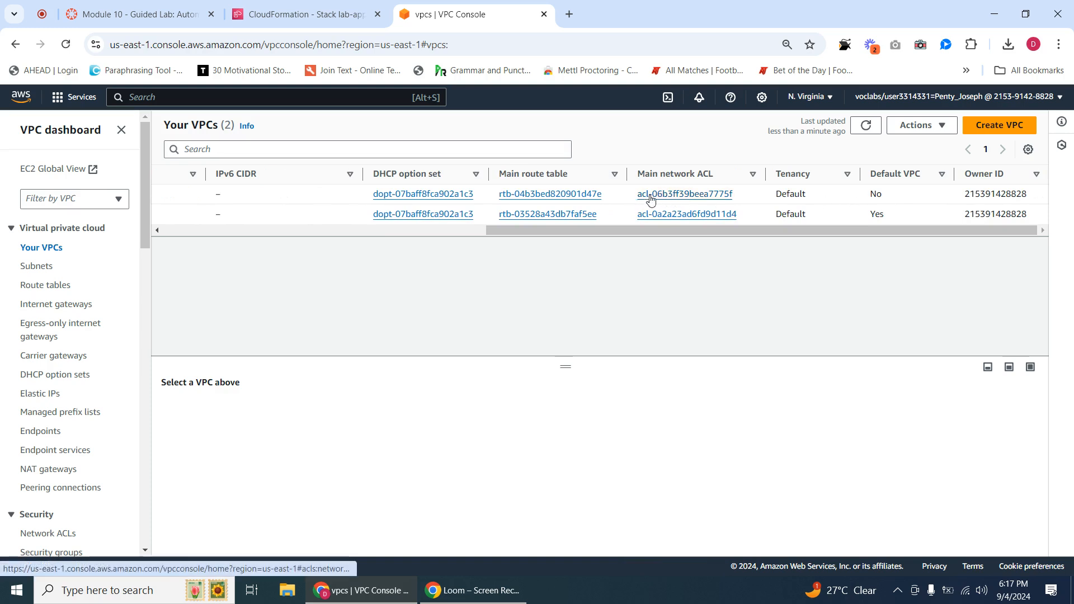
{"action": "left_click_drag", "start_coordinate": [665, 230], "coordinate": [304, 234]}
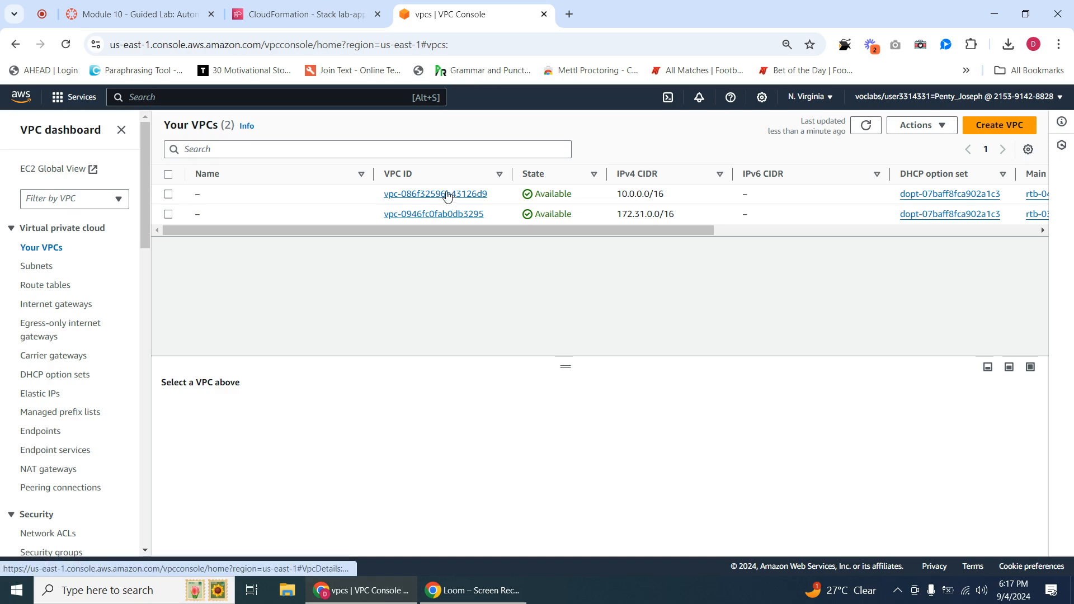
Step: Switch to CloudFormation, open the lab-network stack from the stack list and review its creation events
{"action": "left_click", "coordinate": [336, 14]}
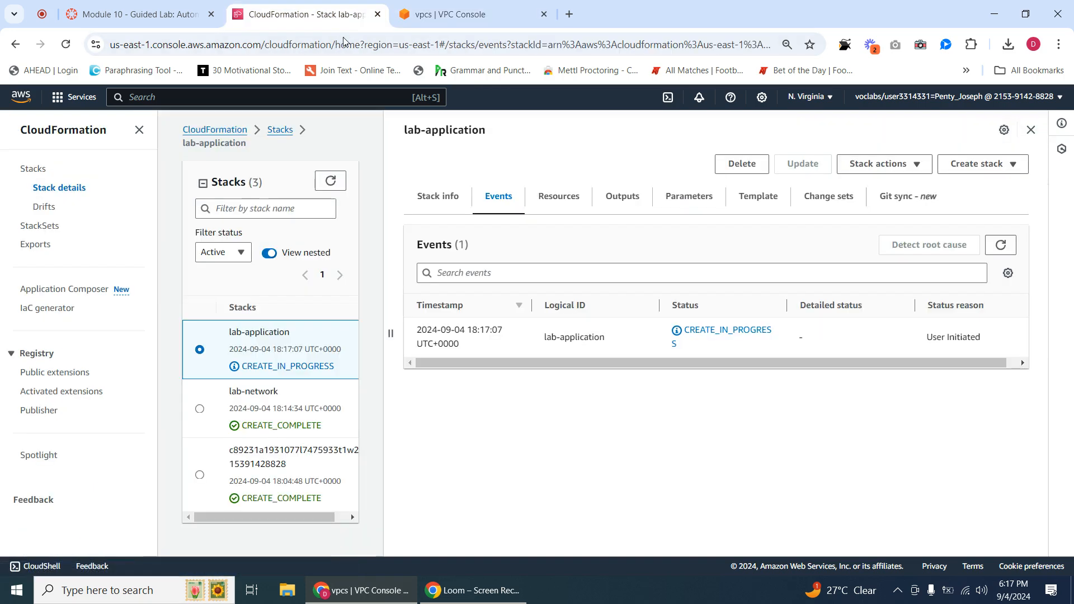
{"action": "left_click", "coordinate": [279, 131]}
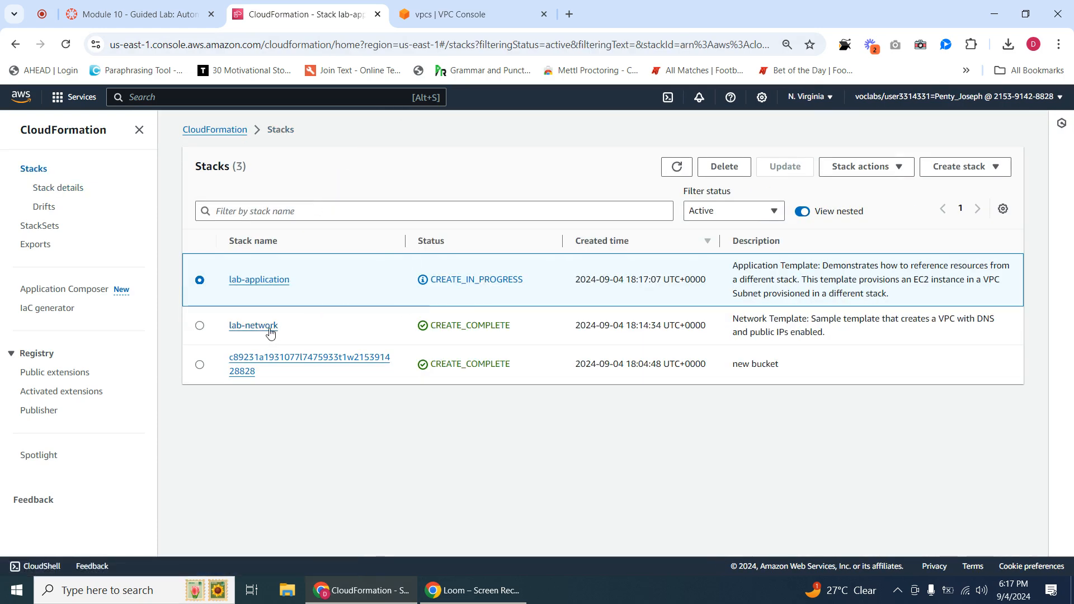
{"action": "left_click", "coordinate": [270, 329]}
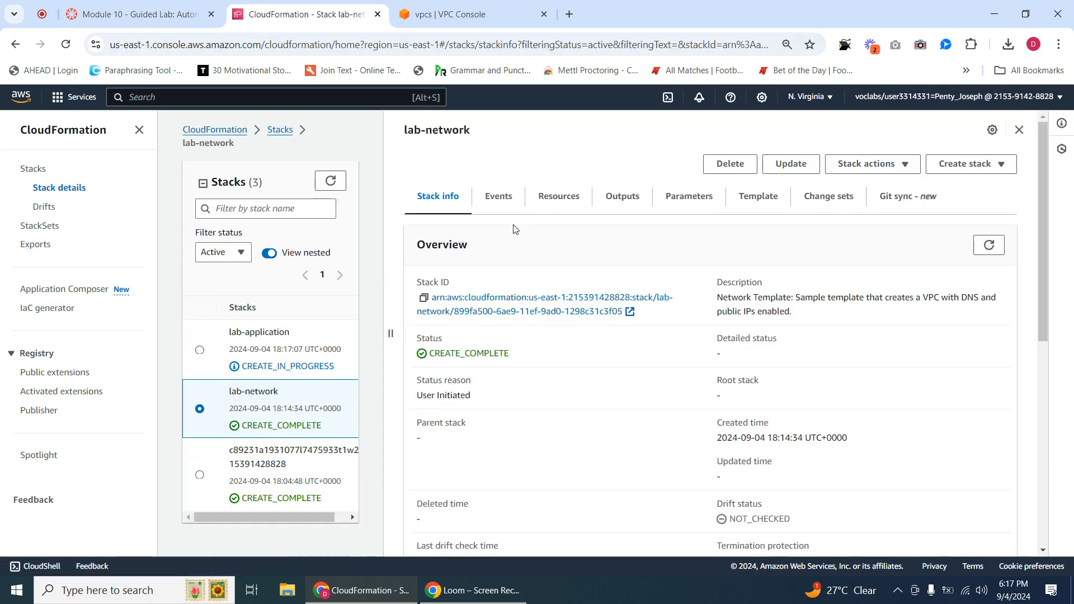
{"action": "left_click", "coordinate": [505, 198]}
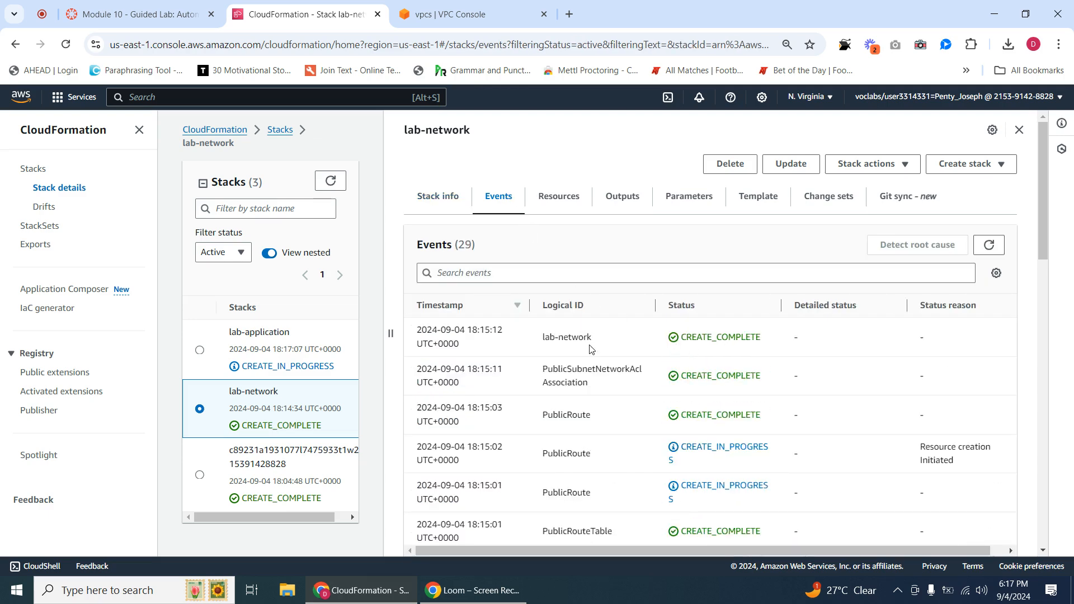
{"action": "scroll", "coordinate": [594, 350], "scroll_direction": "down", "scroll_amount": 2}
{"action": "scroll", "coordinate": [616, 338], "scroll_direction": "up", "scroll_amount": 2}
{"action": "scroll", "coordinate": [575, 426], "scroll_direction": "down", "scroll_amount": 2}
{"action": "scroll", "coordinate": [578, 397], "scroll_direction": "up", "scroll_amount": 2}
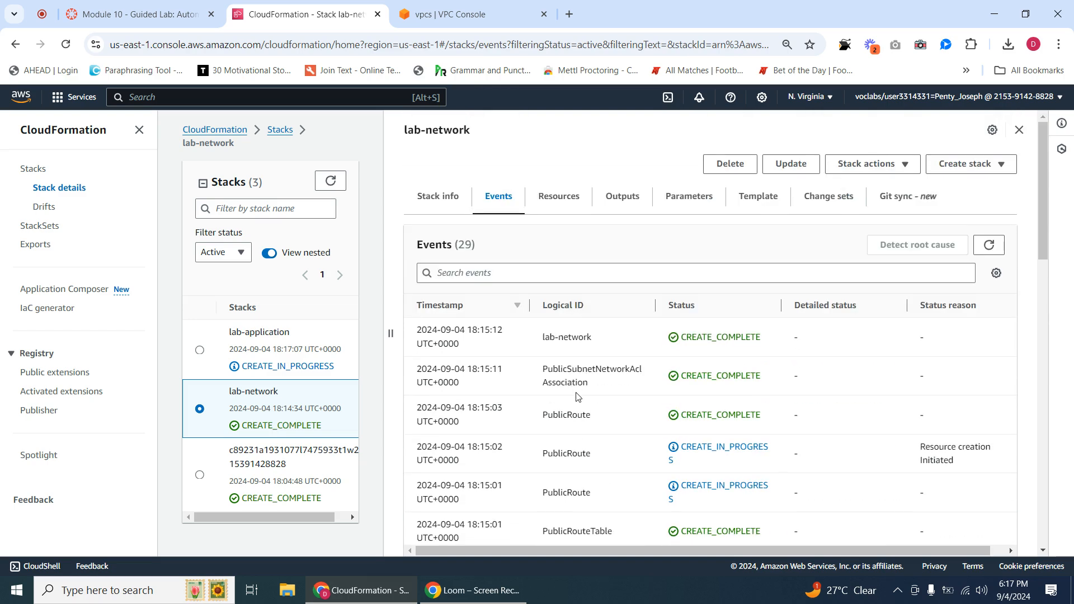
Step: Examine the resources of the lab-network stack and compare its VPC ID with the list in the VPC console
{"action": "left_click", "coordinate": [557, 208]}
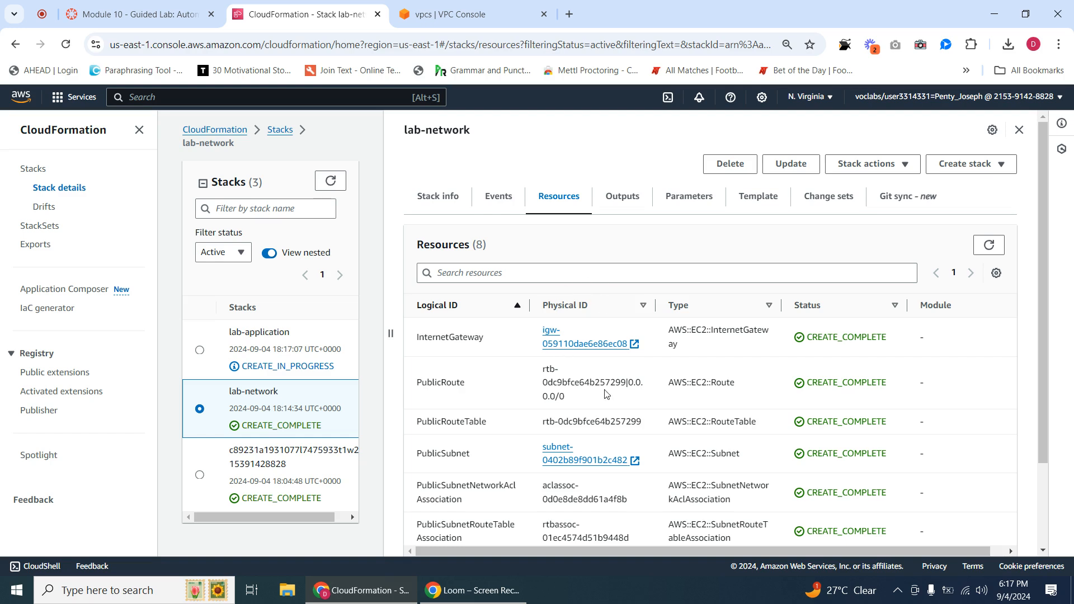
{"action": "scroll", "coordinate": [573, 364], "scroll_direction": "down", "scroll_amount": 2}
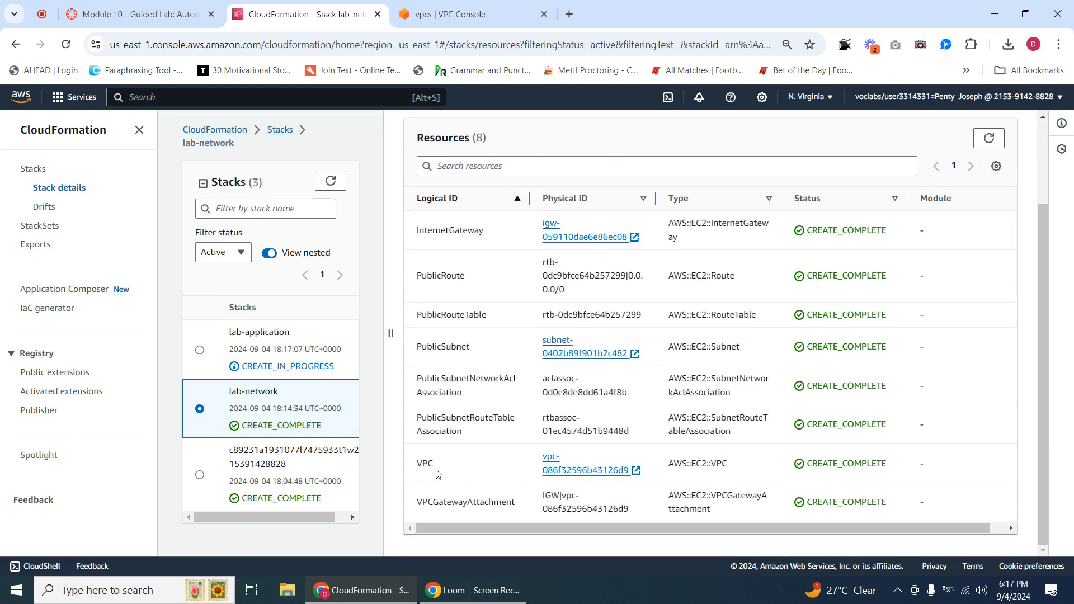
{"action": "left_click", "coordinate": [624, 474]}
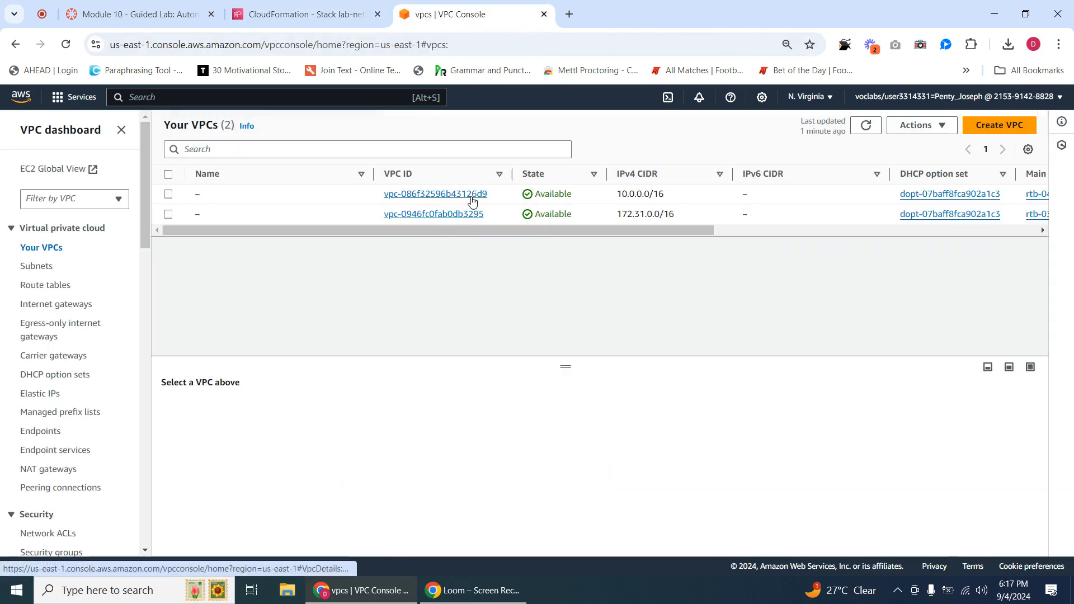
{"action": "left_click", "coordinate": [312, 17]}
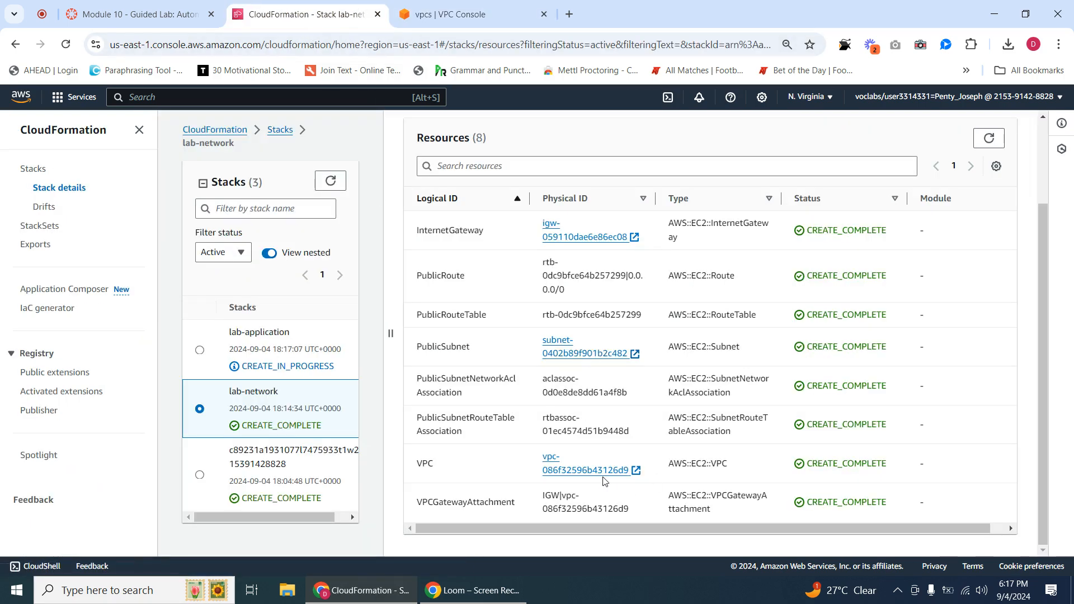
{"action": "left_click", "coordinate": [462, 20]}
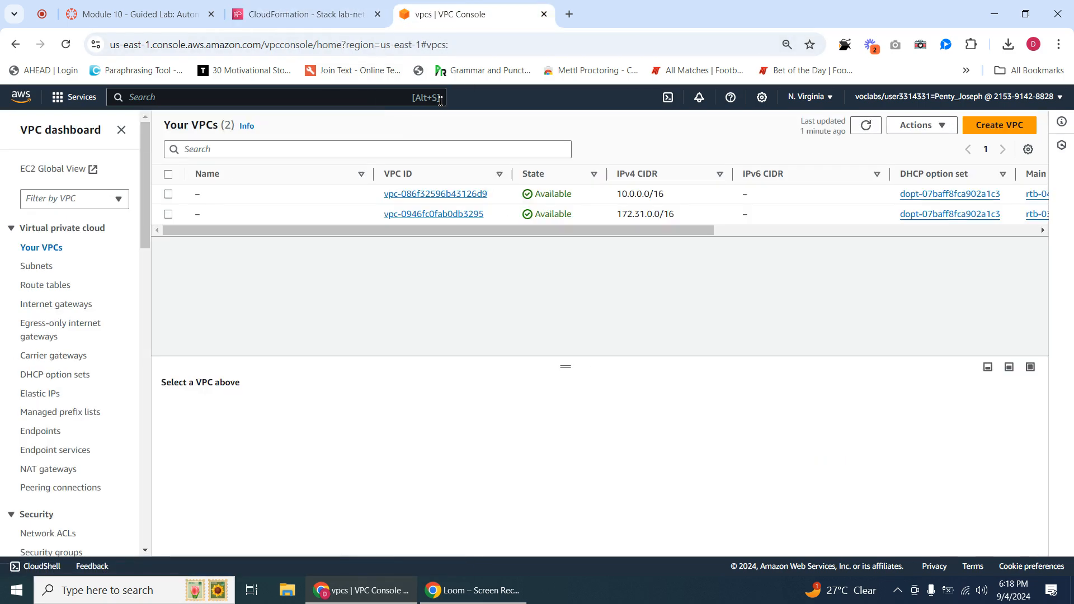
{"action": "left_click", "coordinate": [312, 8]}
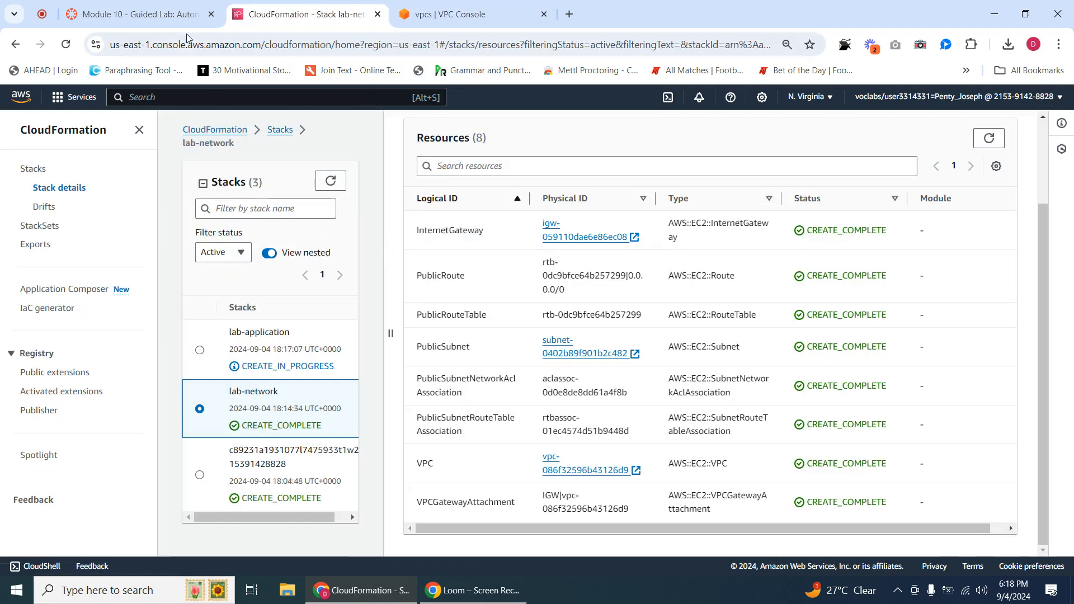
Step: Read on in the lab instructions past the lab-application creation, and return to the CloudFormation stack list
{"action": "left_click", "coordinate": [178, 9]}
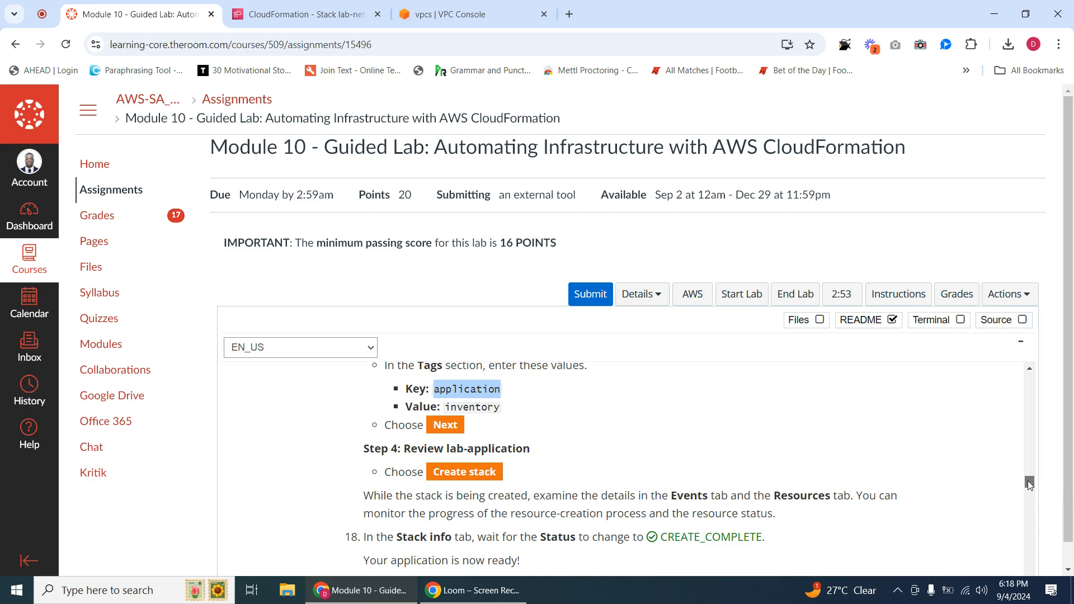
{"action": "left_click_drag", "start_coordinate": [1029, 482], "coordinate": [1032, 495]}
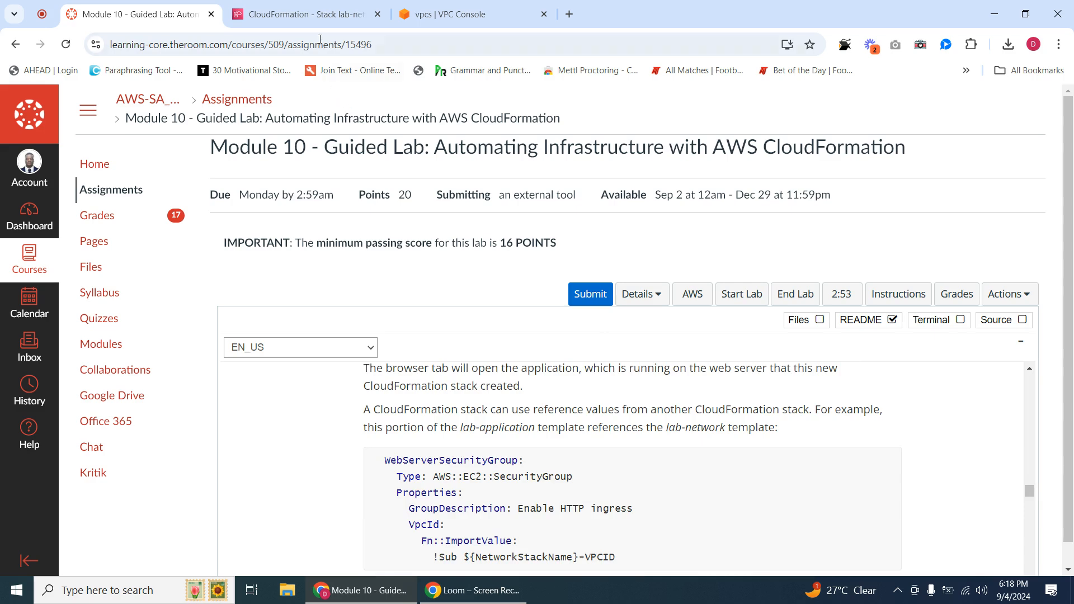
{"action": "left_click", "coordinate": [318, 14]}
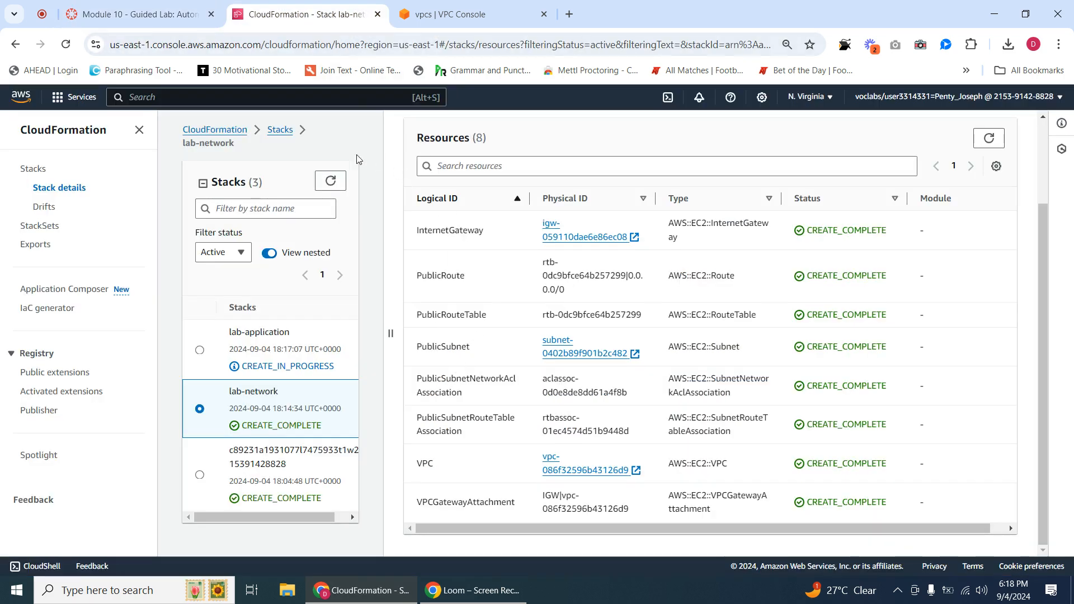
{"action": "left_click", "coordinate": [276, 132]}
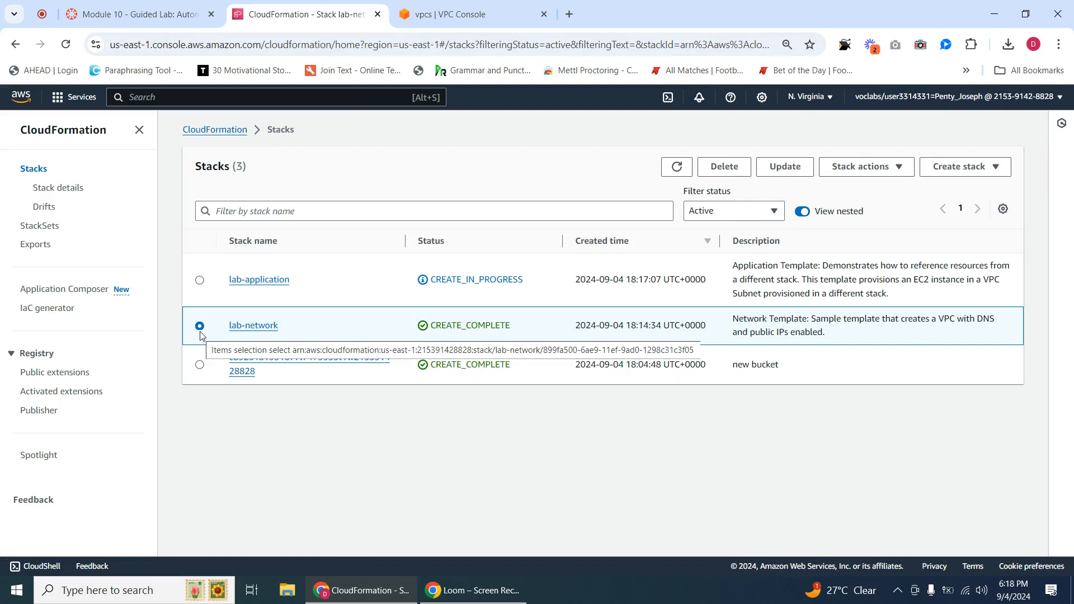
Step: Open the lab-application stack from the stack list and view its outputs
{"action": "left_click", "coordinate": [201, 282]}
{"action": "left_click", "coordinate": [200, 333]}
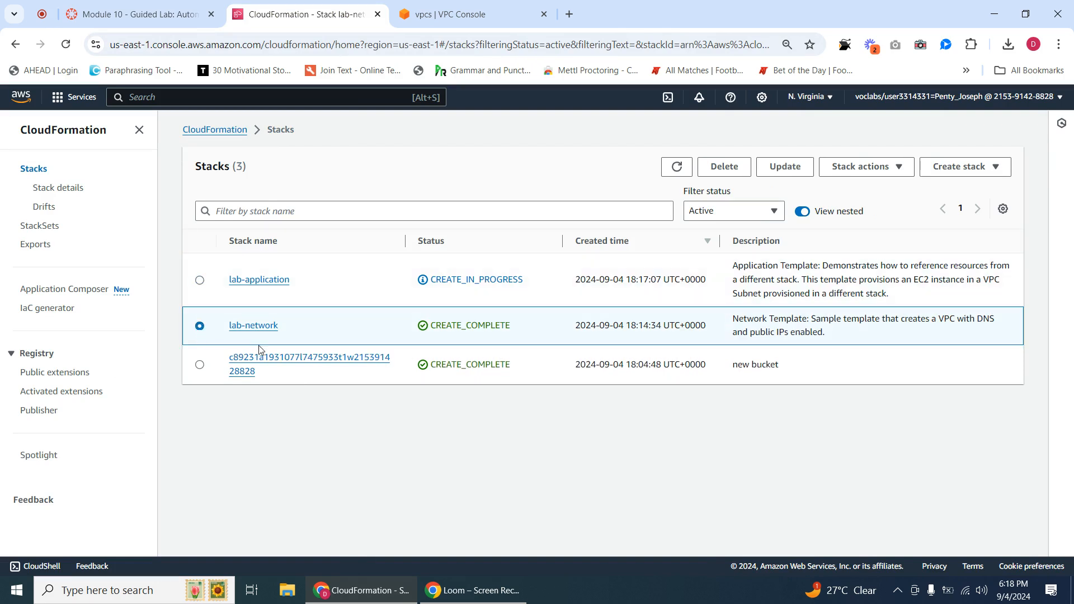
{"action": "left_click", "coordinate": [199, 282]}
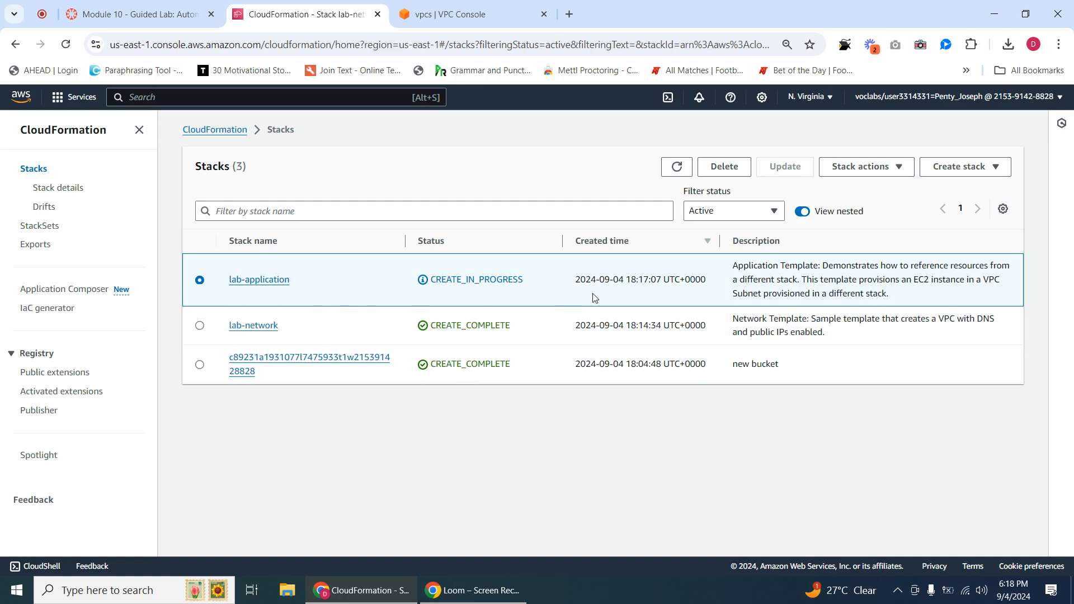
{"action": "left_click", "coordinate": [287, 287]}
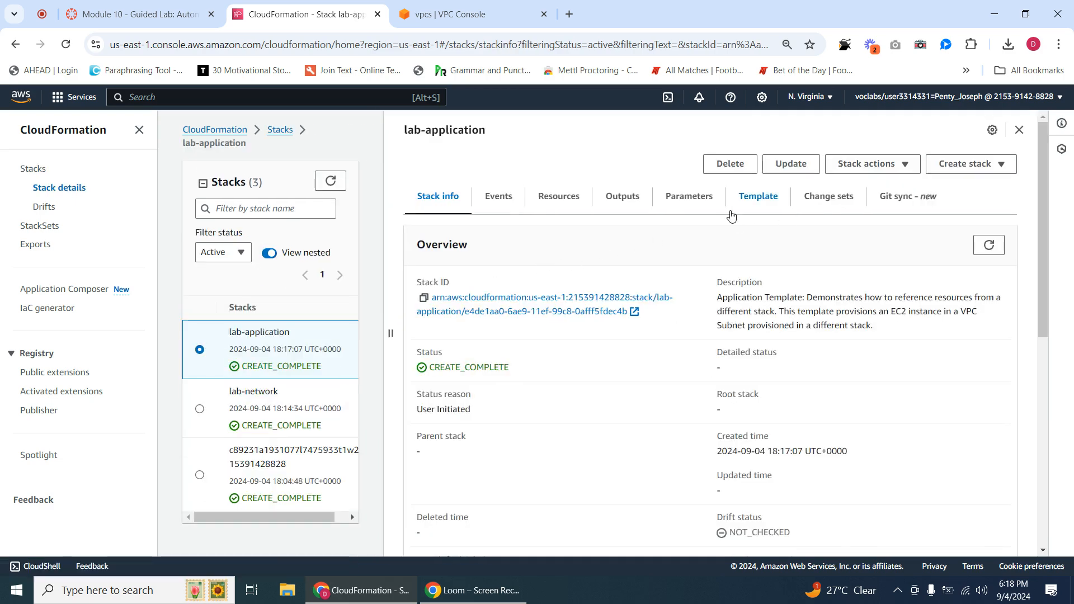
{"action": "left_click", "coordinate": [622, 197]}
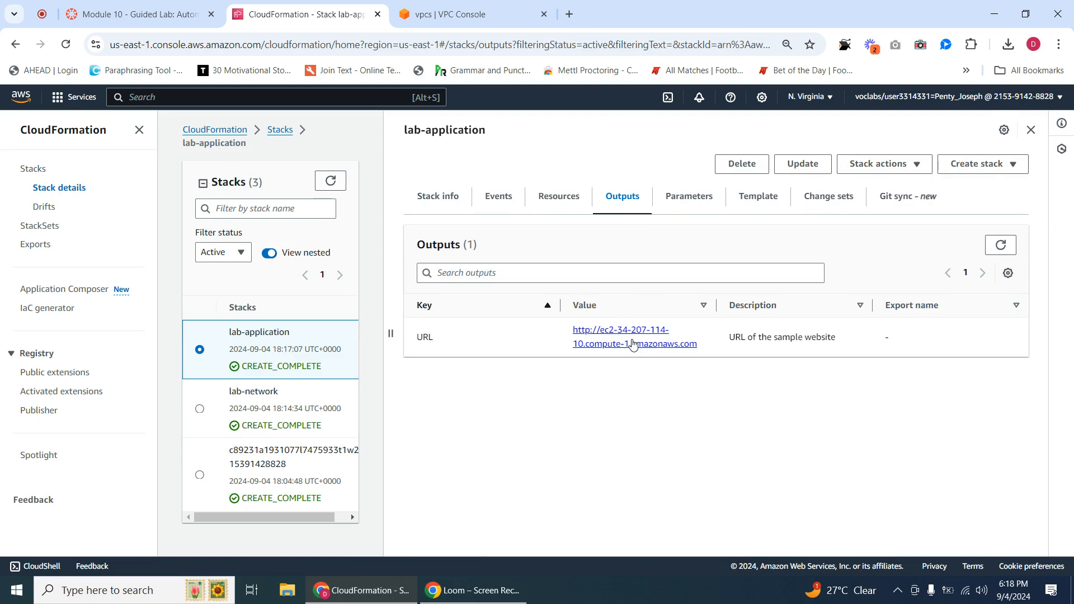
{"action": "left_click", "coordinate": [1005, 254]}
Step: Copy the sample website's URL from the lab-application outputs and load it in a new browser tab
{"action": "right_click", "coordinate": [616, 339]}
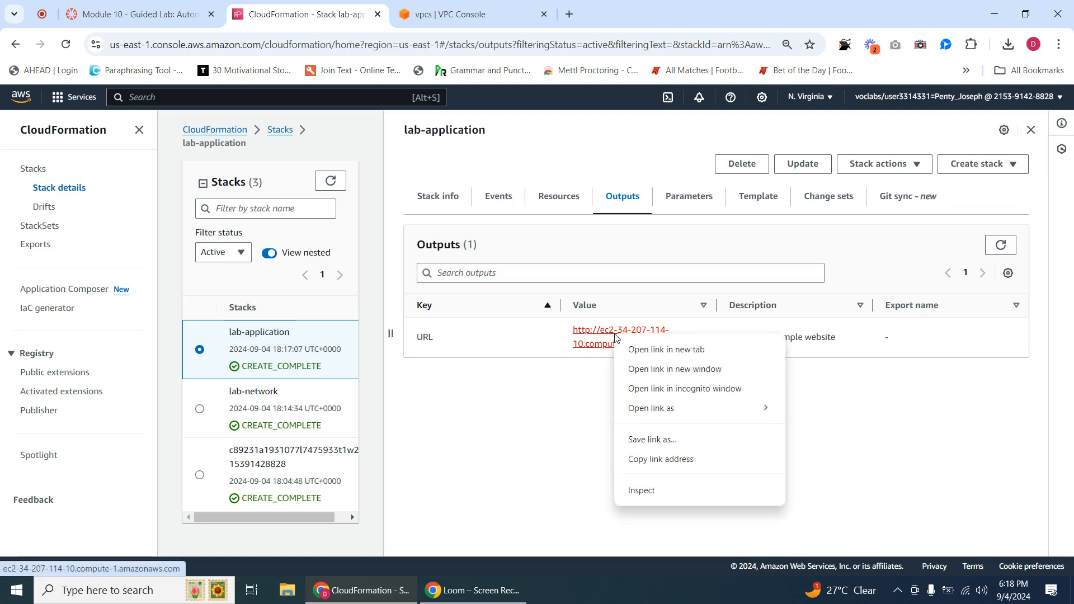
{"action": "left_click", "coordinate": [674, 459]}
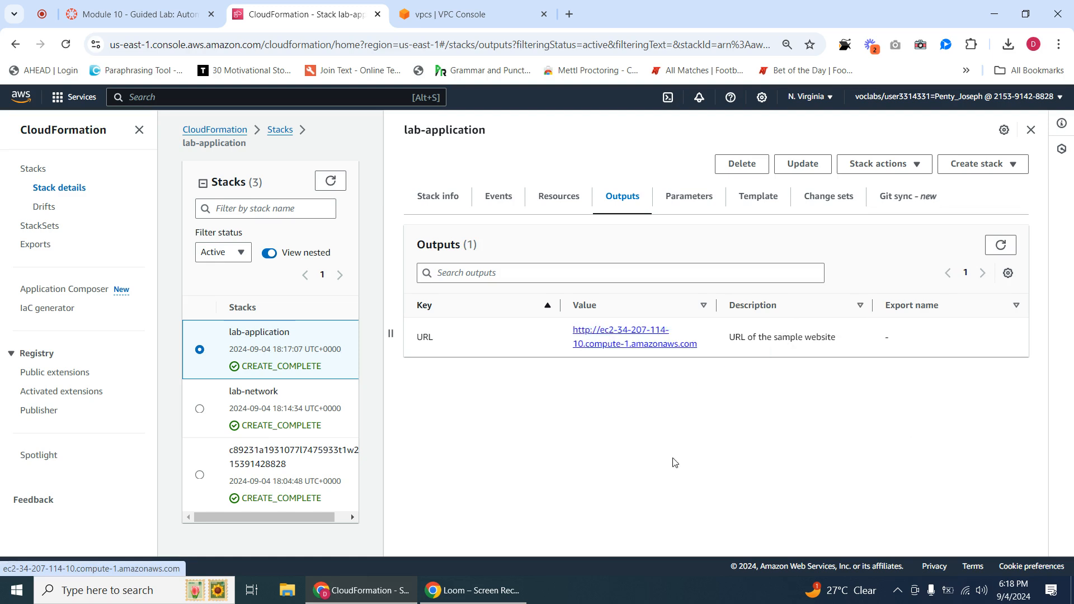
{"action": "left_click", "coordinate": [569, 14]}
{"action": "right_click", "coordinate": [565, 47]}
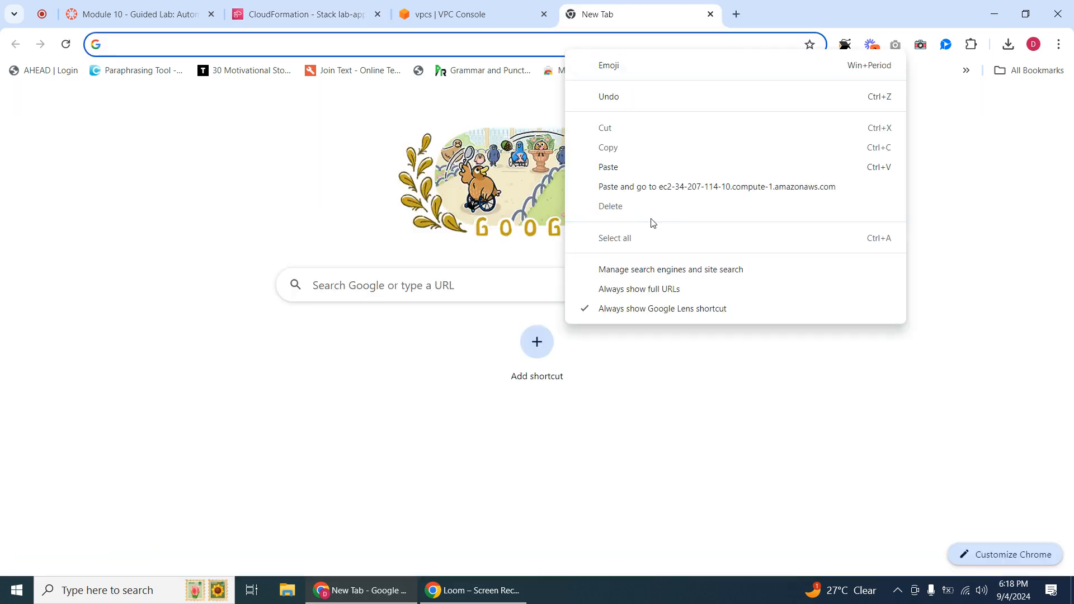
{"action": "left_click", "coordinate": [692, 187]}
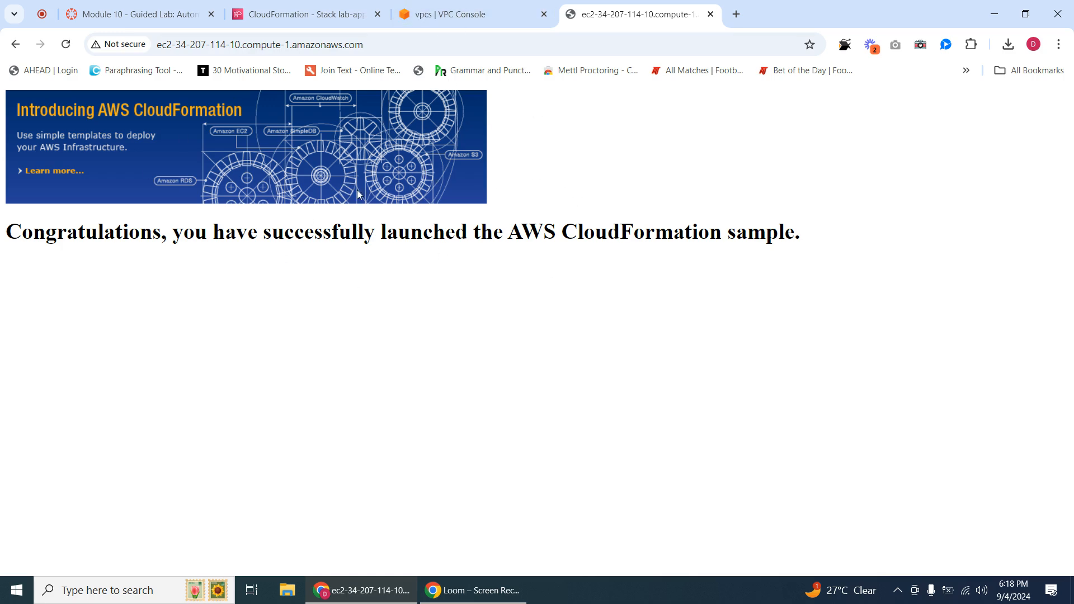
Step: Return to the lab instructions, read on to step 26 and download the updated template lab-application2.yaml
{"action": "left_click", "coordinate": [511, 9]}
{"action": "left_click", "coordinate": [302, 14]}
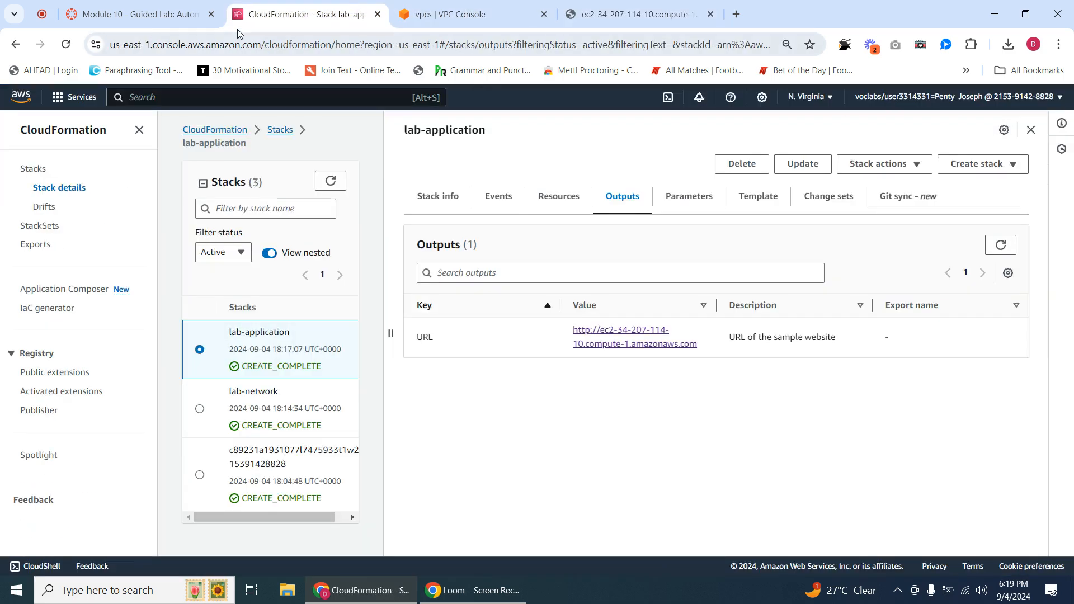
{"action": "left_click", "coordinate": [179, 15]}
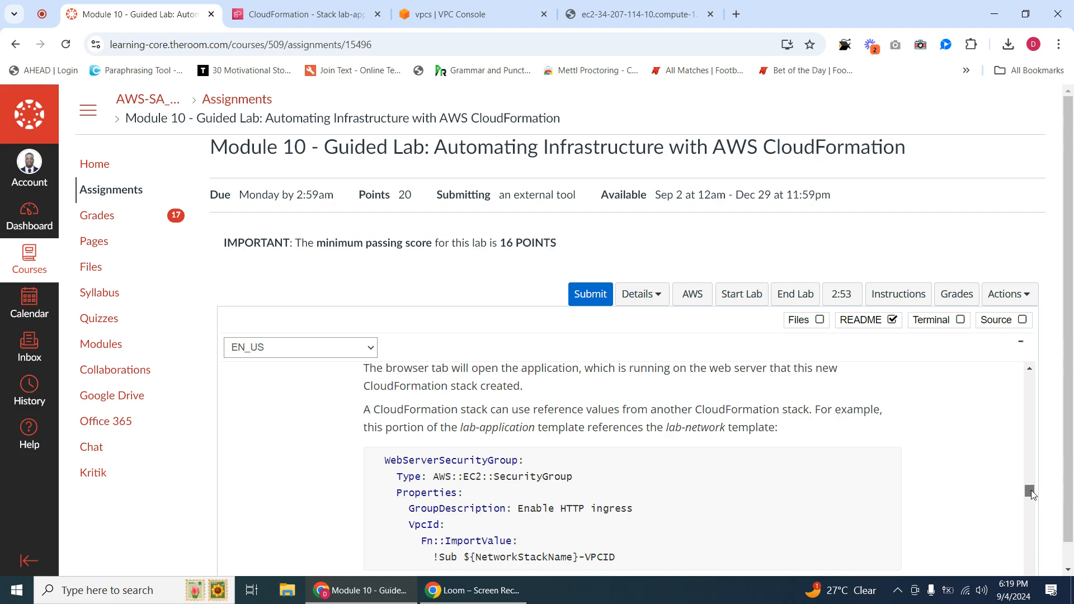
{"action": "left_click_drag", "start_coordinate": [1031, 492], "coordinate": [1046, 522]}
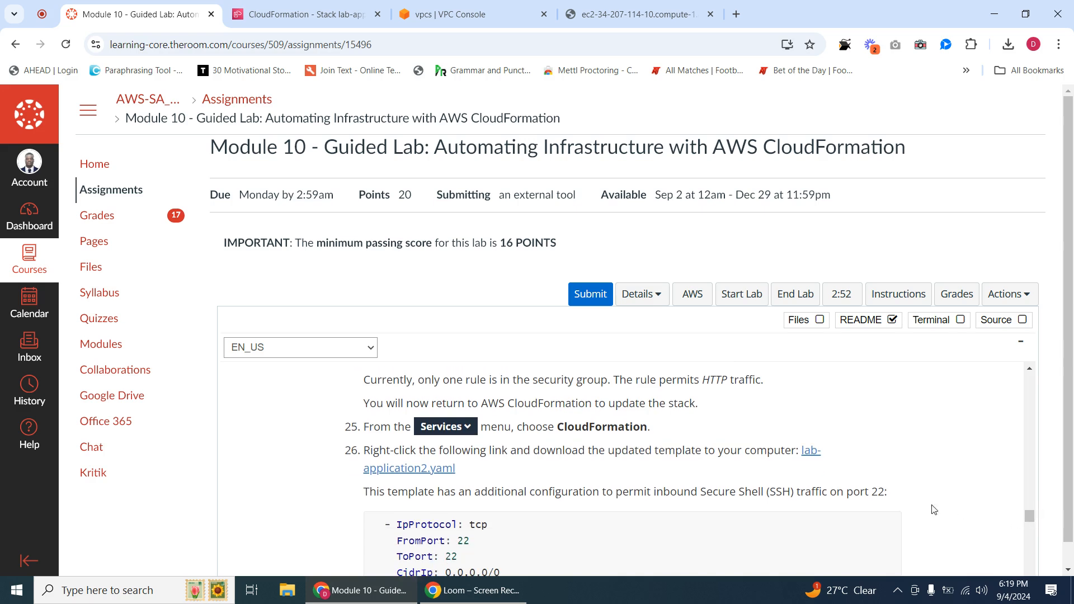
{"action": "right_click", "coordinate": [811, 456]}
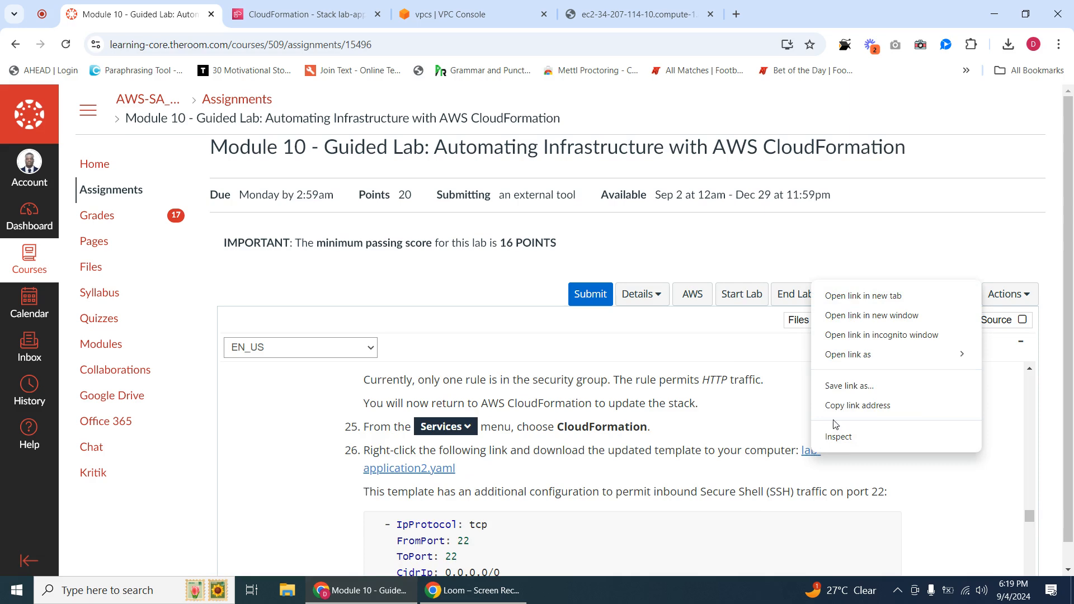
{"action": "left_click", "coordinate": [788, 390]}
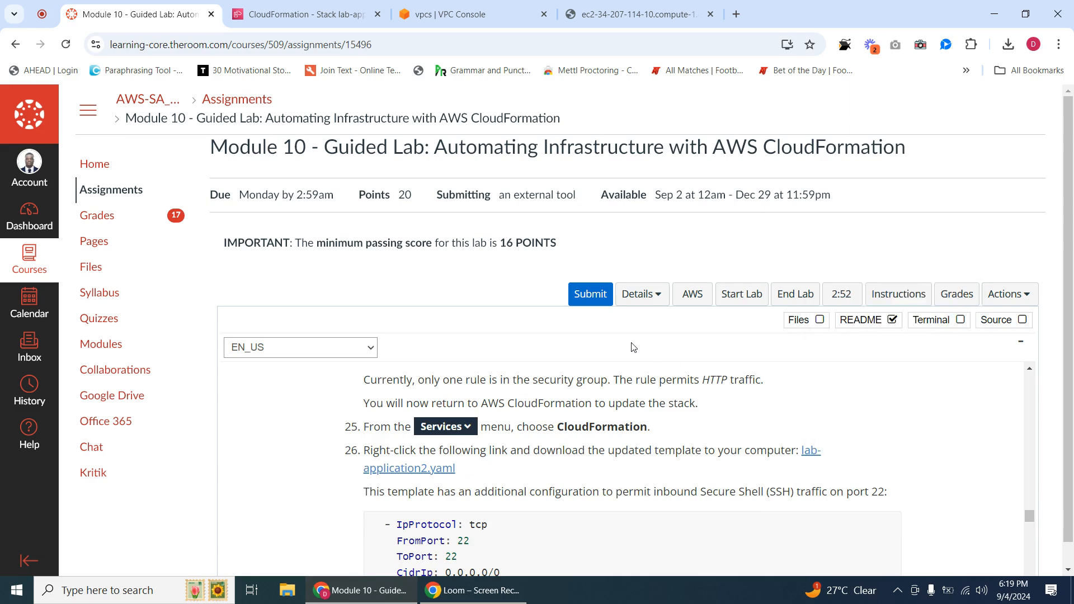
{"action": "left_click", "coordinate": [420, 311]}
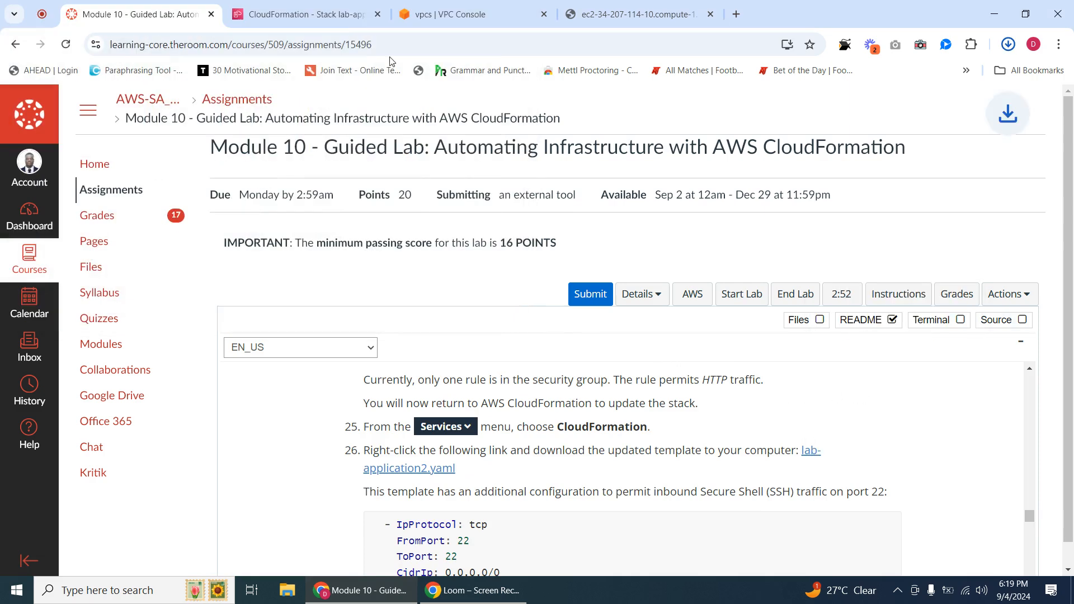
Step: Switch to CloudFormation, start an update of the lab-application stack and choose to replace the existing template
{"action": "left_click", "coordinate": [305, 14]}
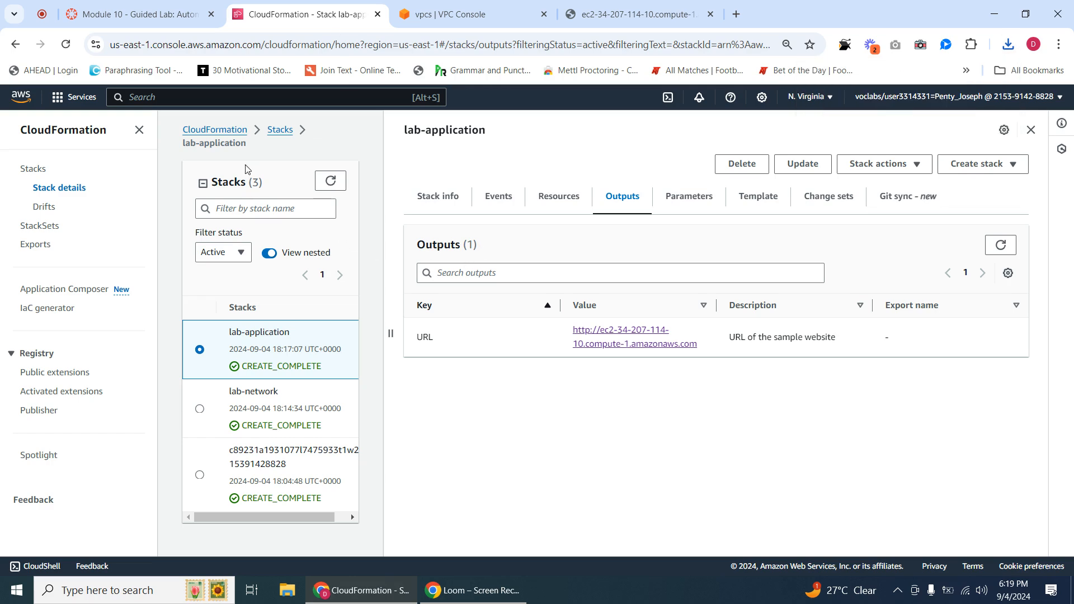
{"action": "left_click", "coordinate": [279, 130]}
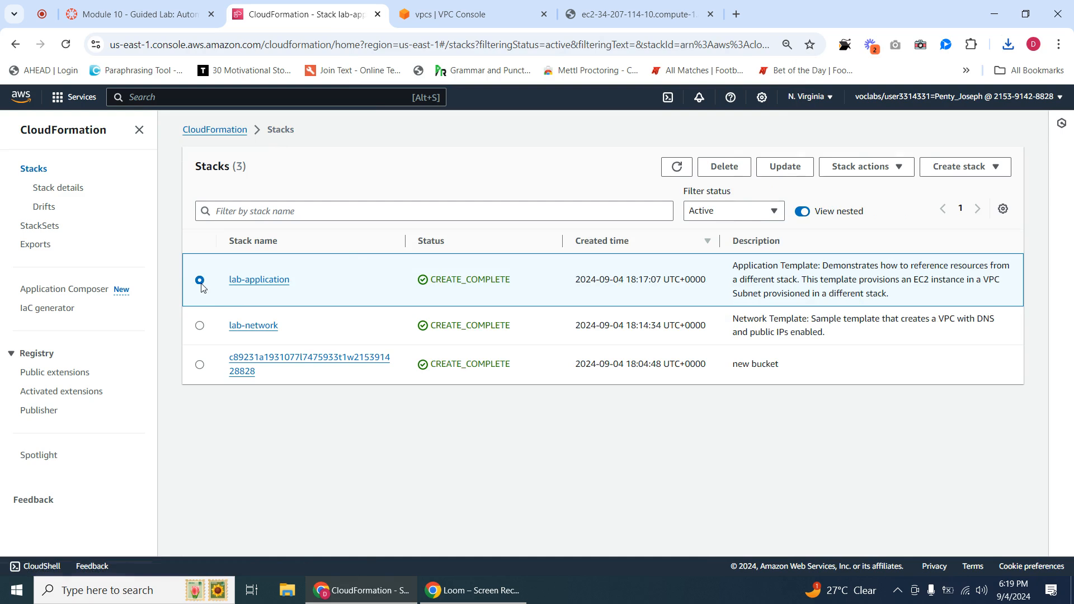
{"action": "left_click", "coordinate": [200, 325]}
{"action": "left_click", "coordinate": [200, 281]}
{"action": "left_click", "coordinate": [794, 179]}
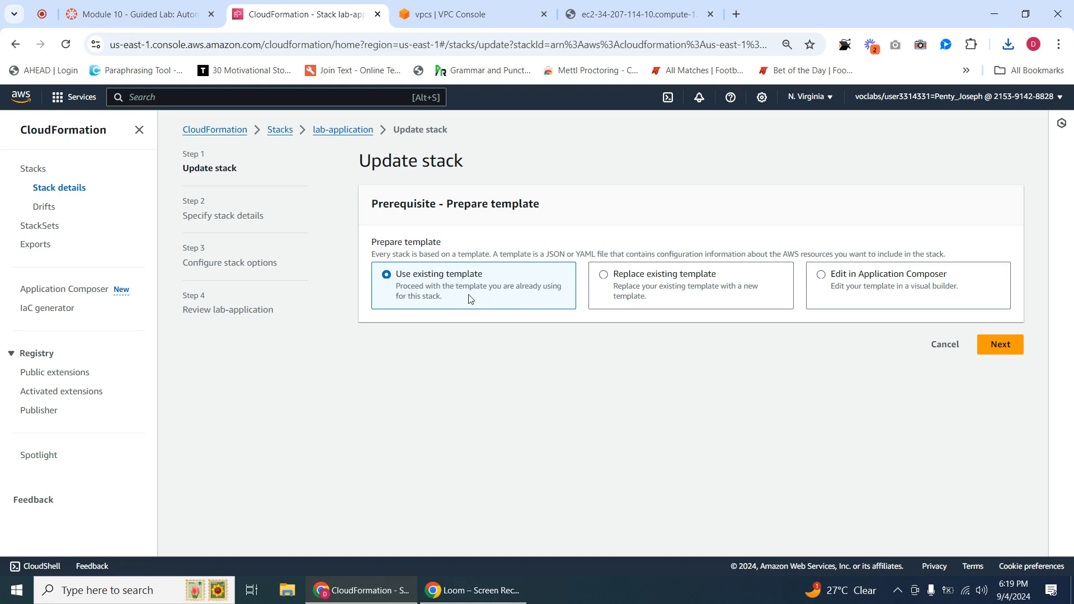
{"action": "left_click", "coordinate": [671, 291]}
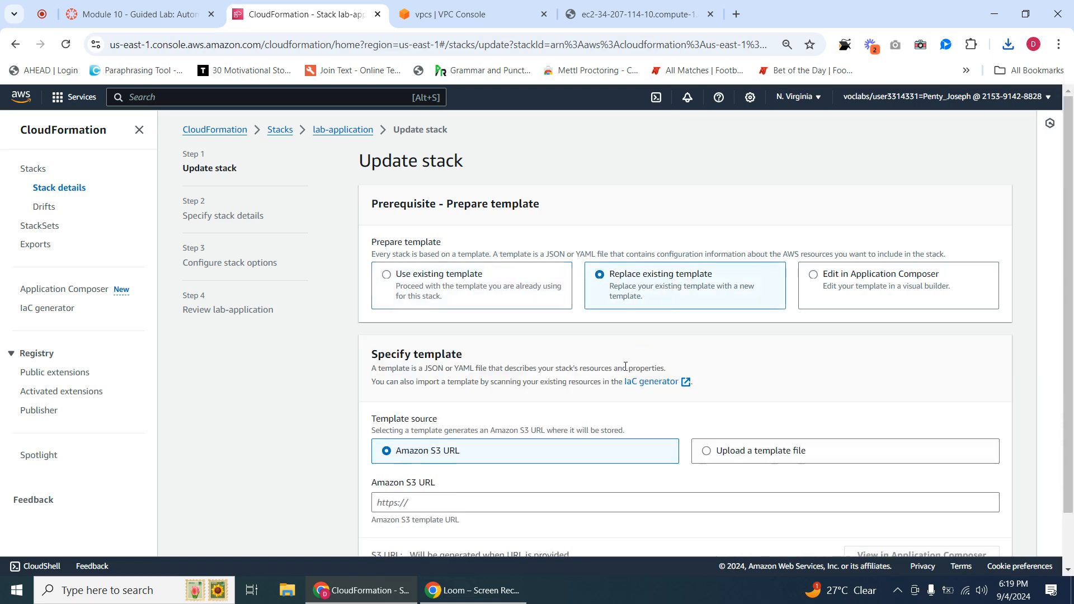
Step: Set the template source to an uploaded template file and choose lab-application2.yaml from the Downloads folder
{"action": "scroll", "coordinate": [625, 366], "scroll_direction": "down", "scroll_amount": 1}
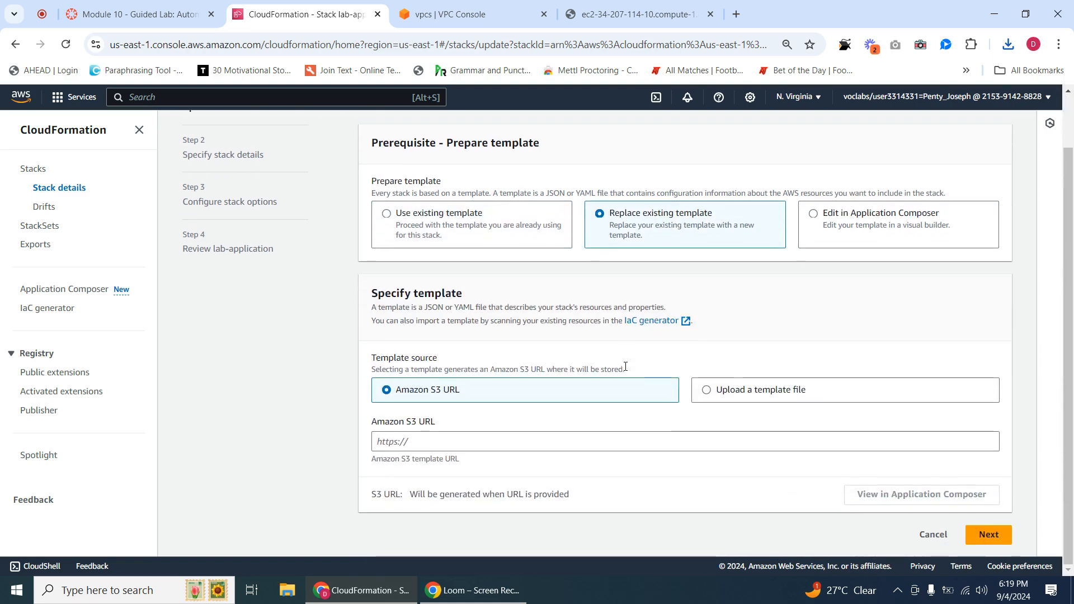
{"action": "left_click", "coordinate": [770, 397]}
{"action": "left_click", "coordinate": [419, 440]}
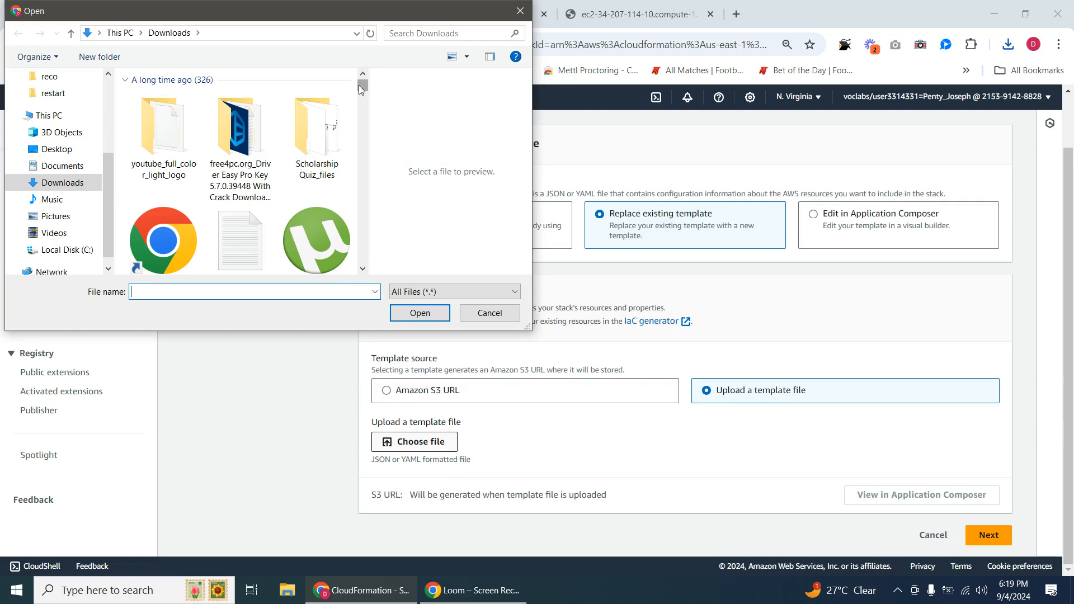
{"action": "scroll", "coordinate": [361, 163], "scroll_direction": "down", "scroll_amount": 3}
{"action": "scroll", "coordinate": [361, 162], "scroll_direction": "down", "scroll_amount": 5}
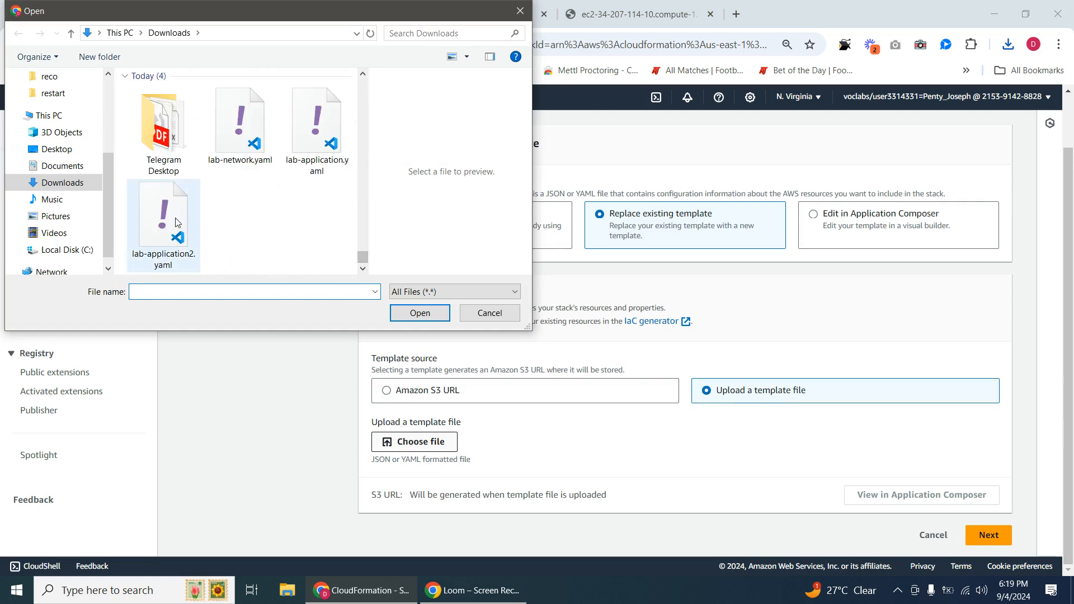
{"action": "left_click", "coordinate": [175, 219]}
{"action": "right_click", "coordinate": [179, 219]}
{"action": "left_click", "coordinate": [212, 227]}
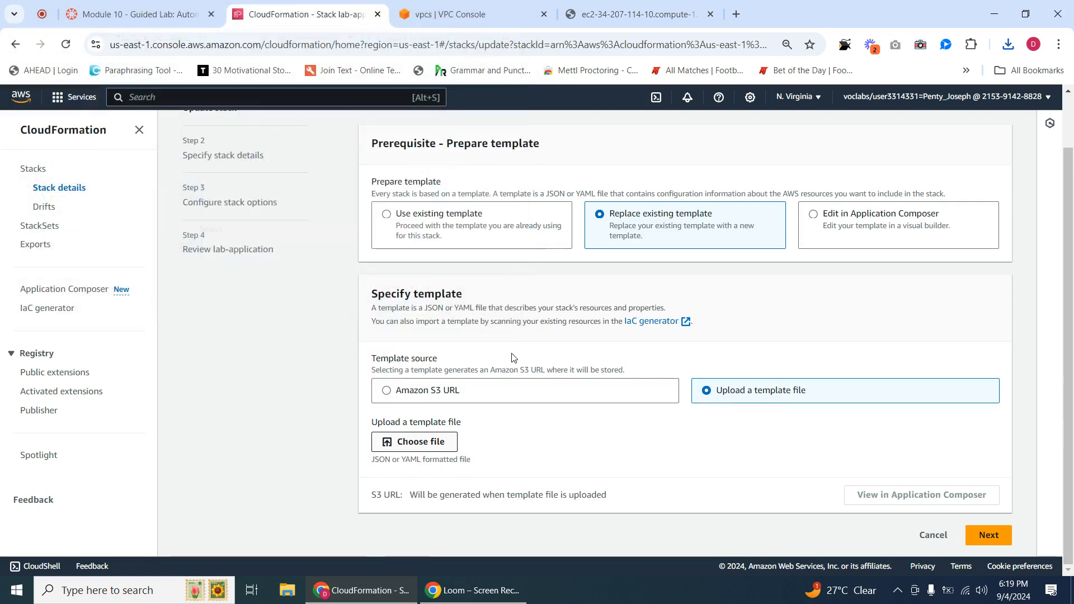
Step: Keep the existing stack parameters and default stack options, and advance to the lab-application review page
{"action": "scroll", "coordinate": [976, 496], "scroll_direction": "up", "scroll_amount": 2}
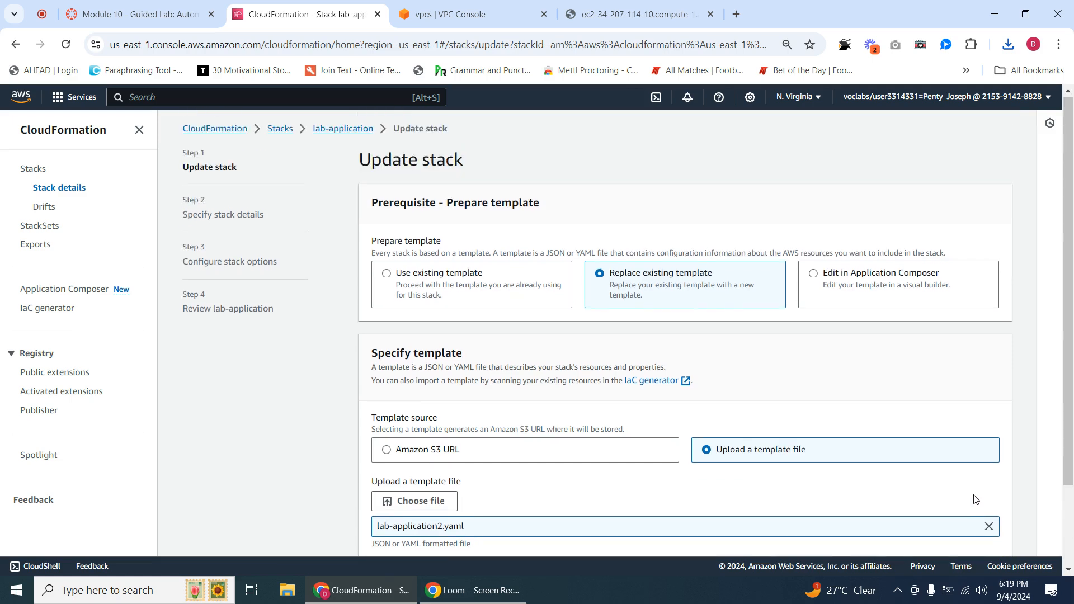
{"action": "scroll", "coordinate": [976, 499], "scroll_direction": "down", "scroll_amount": 2}
{"action": "scroll", "coordinate": [984, 514], "scroll_direction": "up", "scroll_amount": 2}
{"action": "scroll", "coordinate": [986, 520], "scroll_direction": "down", "scroll_amount": 2}
{"action": "left_click", "coordinate": [988, 535]}
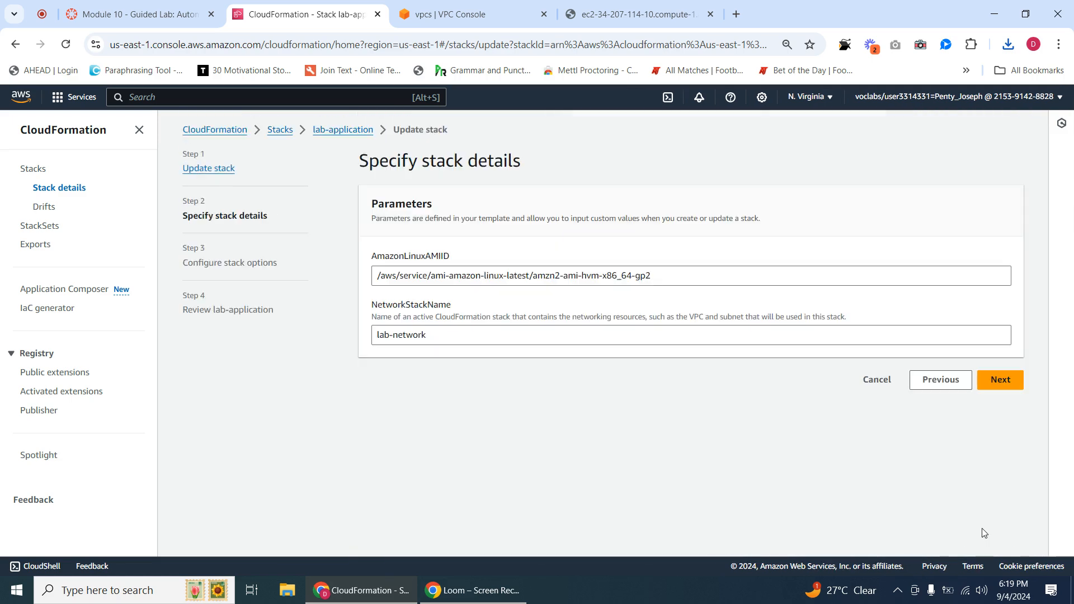
{"action": "left_click", "coordinate": [996, 382]}
{"action": "scroll", "coordinate": [877, 373], "scroll_direction": "down", "scroll_amount": 10}
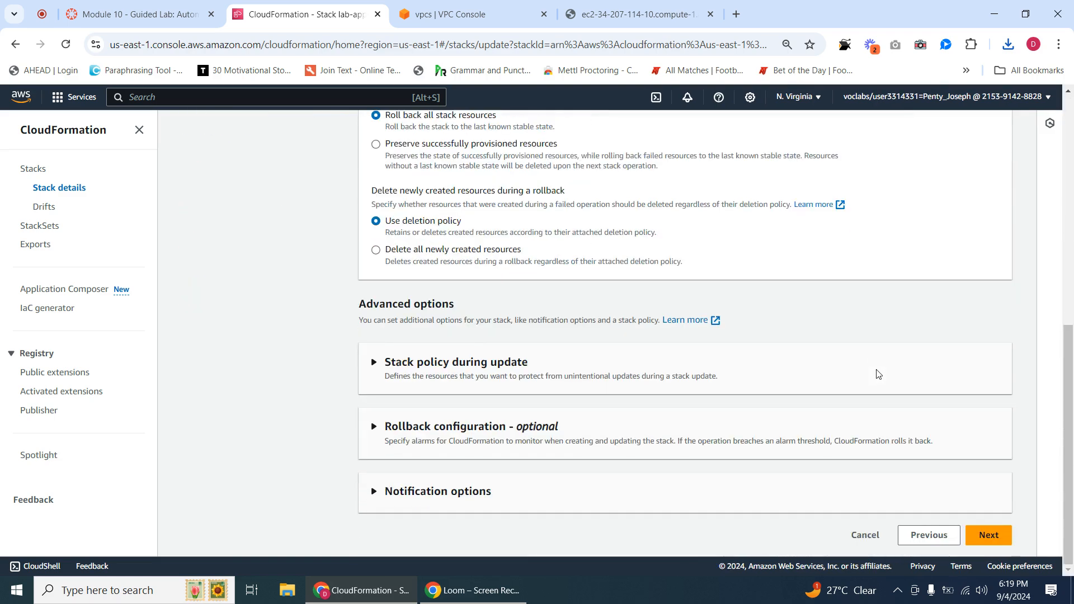
{"action": "left_click", "coordinate": [988, 534]}
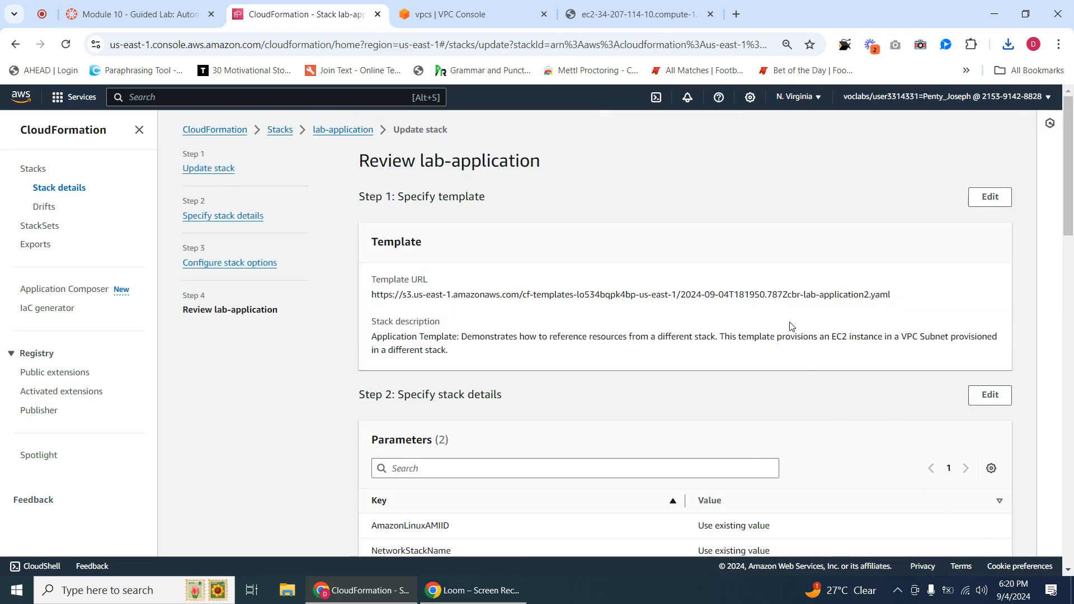
Step: Examine the change set preview of the lab-application update, including all columns of the listed changes
{"action": "scroll", "coordinate": [791, 326], "scroll_direction": "down", "scroll_amount": 15}
{"action": "scroll", "coordinate": [792, 326], "scroll_direction": "down", "scroll_amount": 1}
{"action": "scroll", "coordinate": [792, 326], "scroll_direction": "up", "scroll_amount": 1}
{"action": "scroll", "coordinate": [791, 327], "scroll_direction": "down", "scroll_amount": 2}
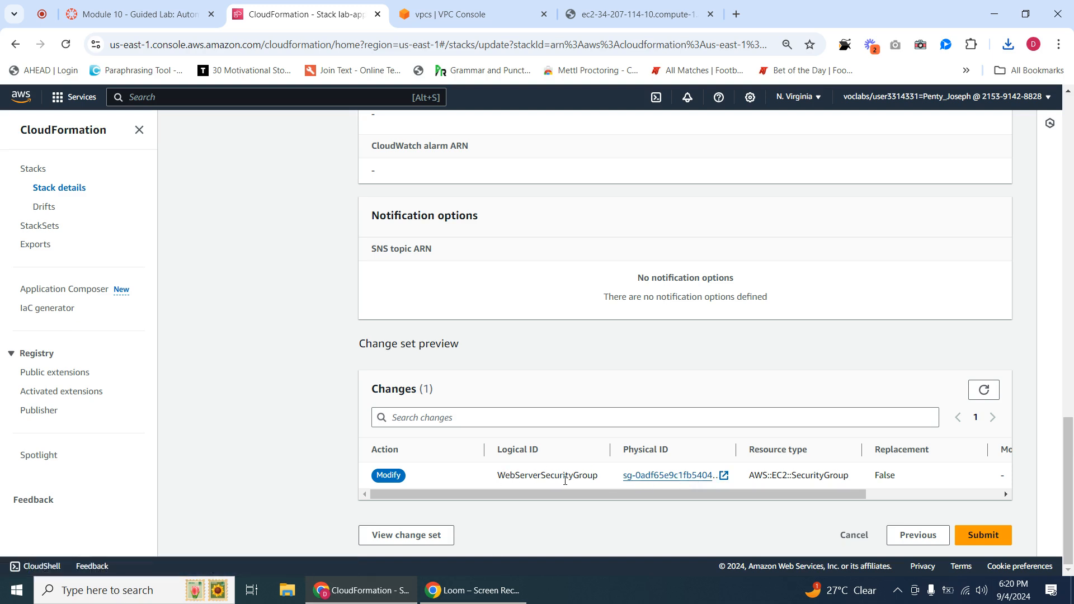
{"action": "left_click_drag", "start_coordinate": [615, 495], "coordinate": [660, 493]}
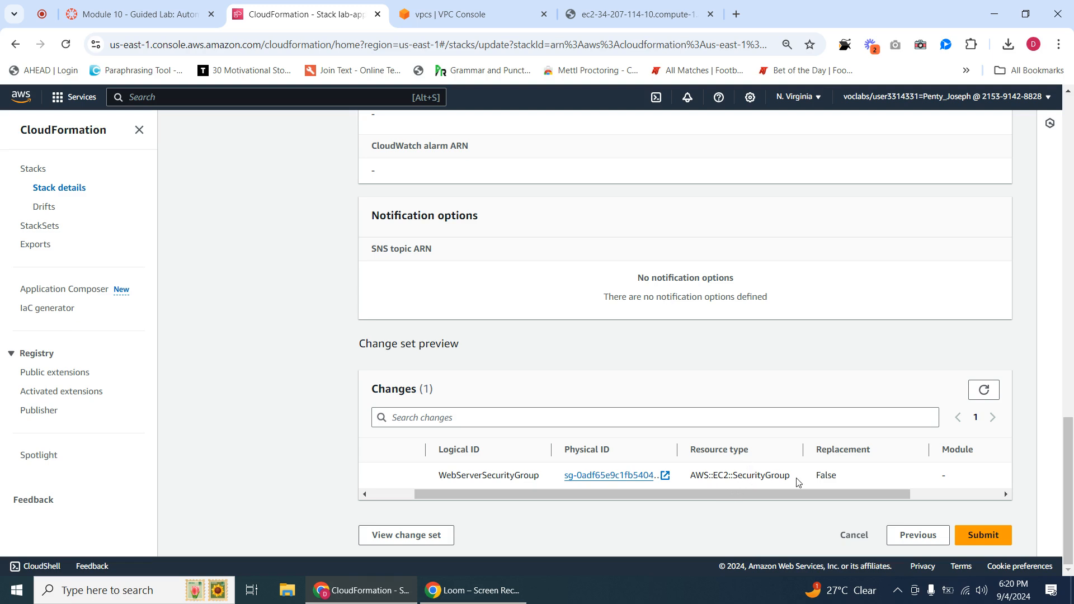
{"action": "left_click_drag", "start_coordinate": [794, 494], "coordinate": [744, 503]}
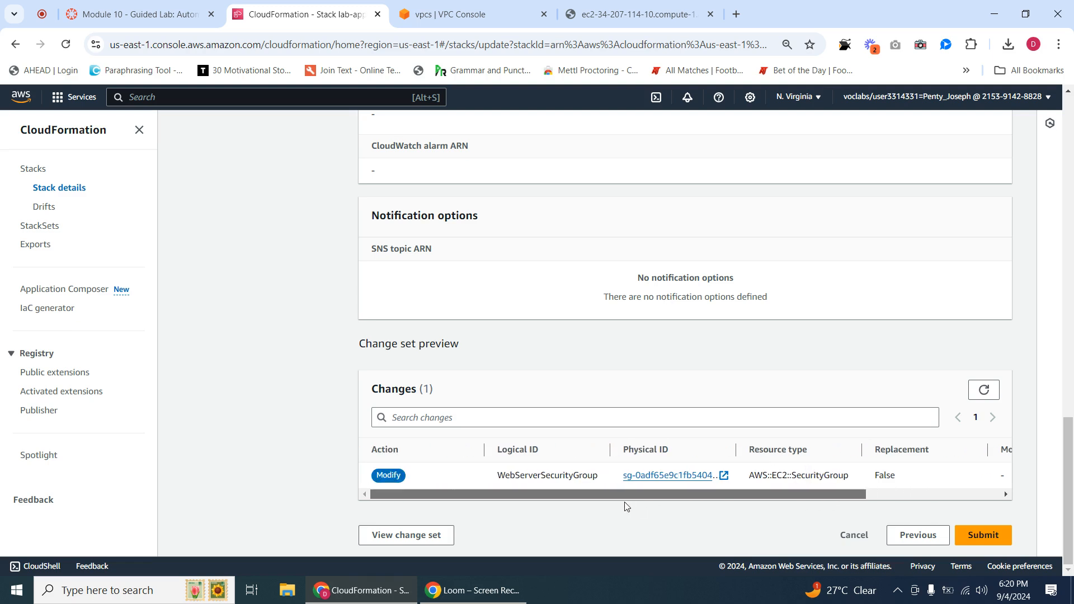
{"action": "left_click_drag", "start_coordinate": [624, 502], "coordinate": [645, 526]}
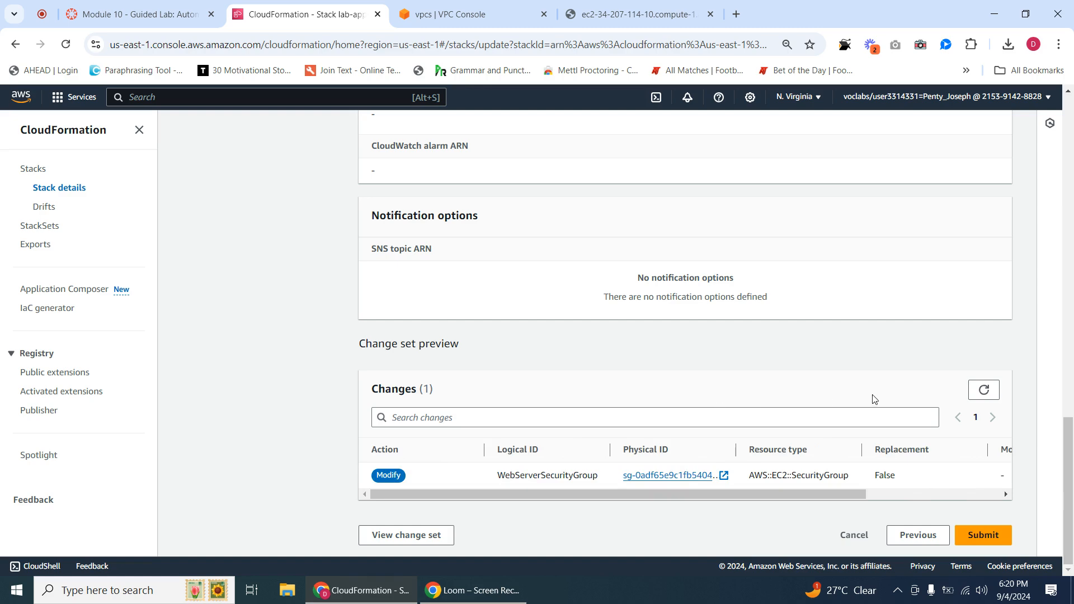
{"action": "scroll", "coordinate": [874, 399], "scroll_direction": "up", "scroll_amount": 2}
{"action": "scroll", "coordinate": [882, 420], "scroll_direction": "down", "scroll_amount": 2}
Step: Read the Task 3 lab instructions through the change set explanation and stack update steps, and return to the CloudFormation review page
{"action": "left_click", "coordinate": [134, 14]}
{"action": "scroll", "coordinate": [505, 462], "scroll_direction": "down", "scroll_amount": 10}
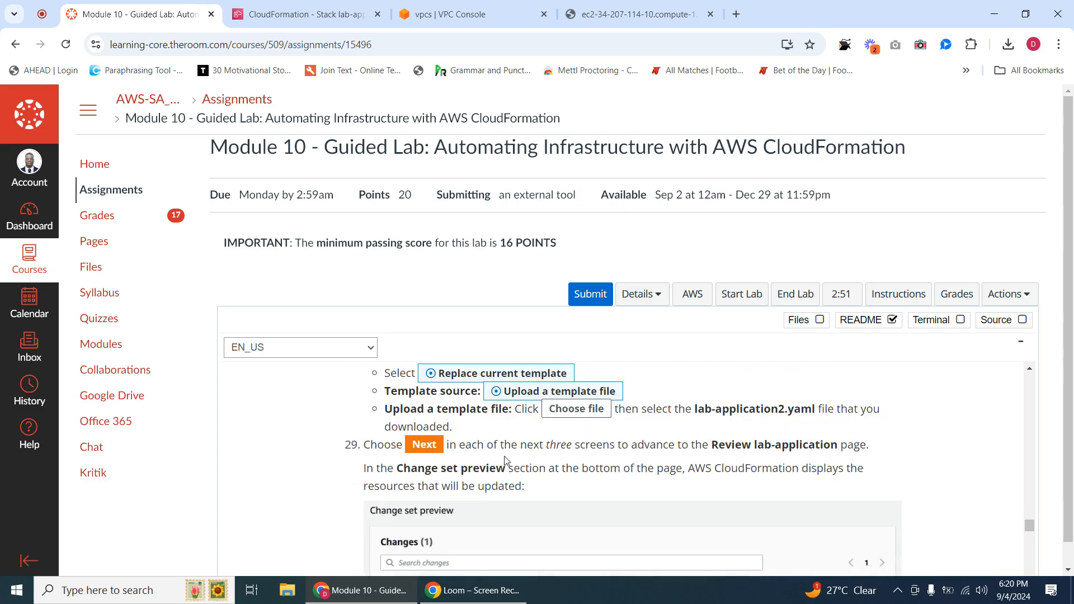
{"action": "scroll", "coordinate": [505, 461], "scroll_direction": "up", "scroll_amount": 1}
{"action": "scroll", "coordinate": [507, 459], "scroll_direction": "down", "scroll_amount": 4}
{"action": "scroll", "coordinate": [576, 444], "scroll_direction": "up", "scroll_amount": 8}
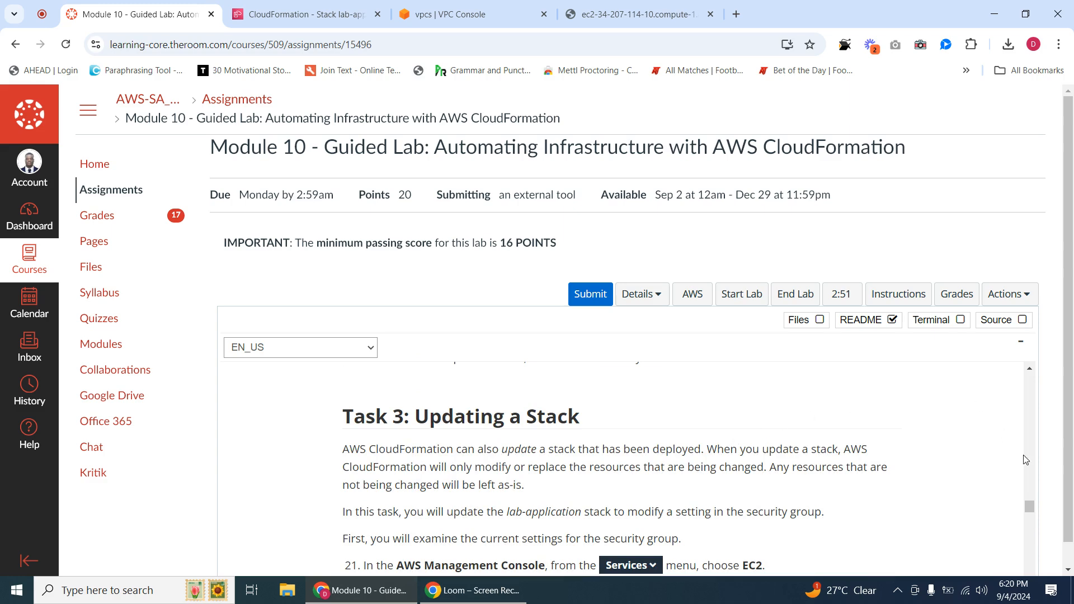
{"action": "left_click_drag", "start_coordinate": [1029, 508], "coordinate": [1030, 519]}
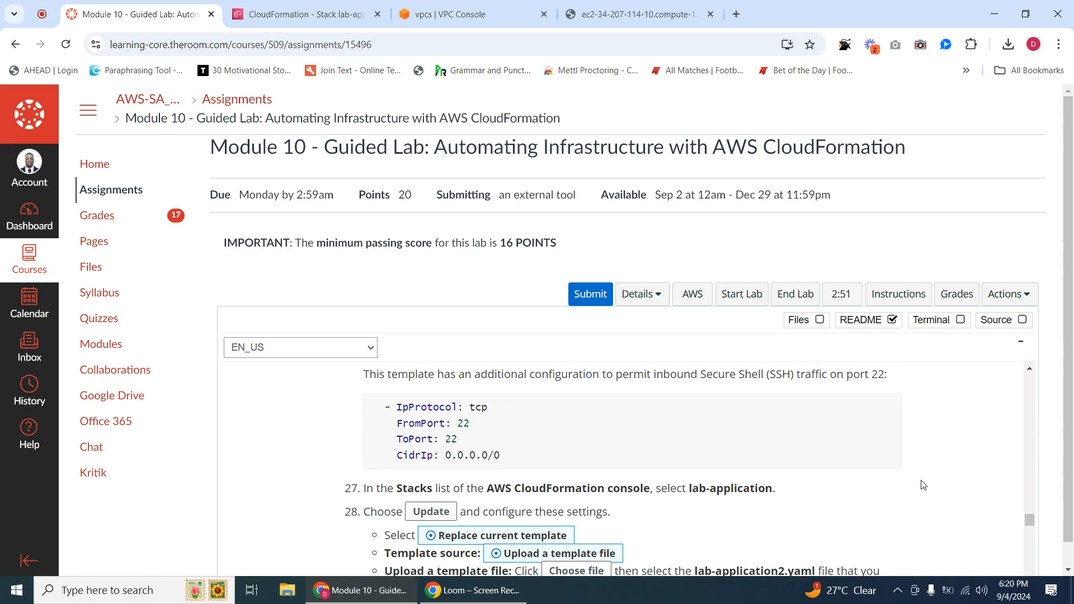
{"action": "left_click_drag", "start_coordinate": [1031, 521], "coordinate": [1036, 538]}
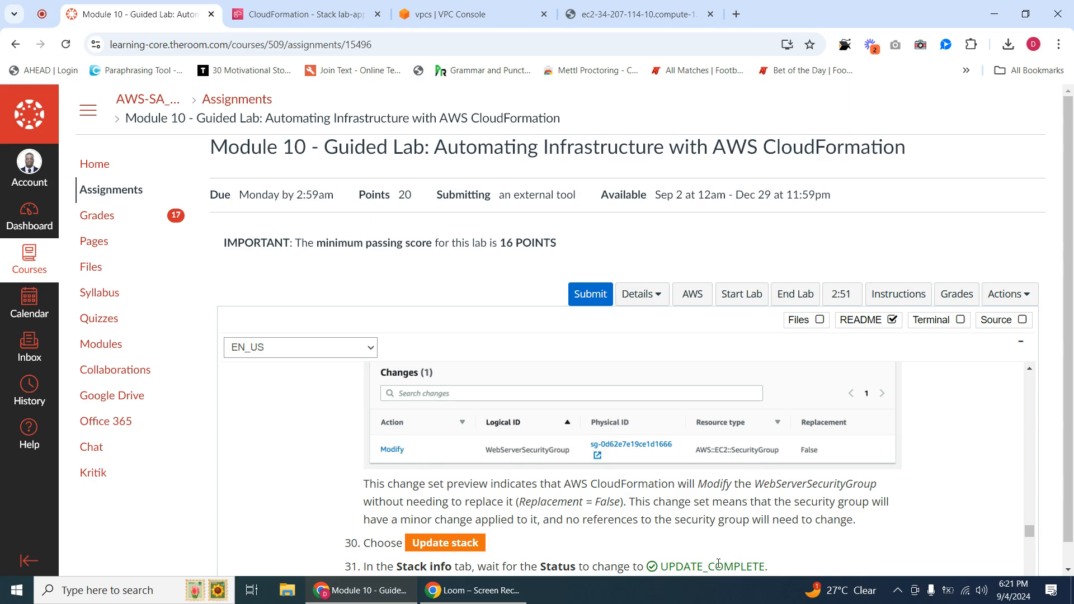
{"action": "left_click", "coordinate": [354, 12]}
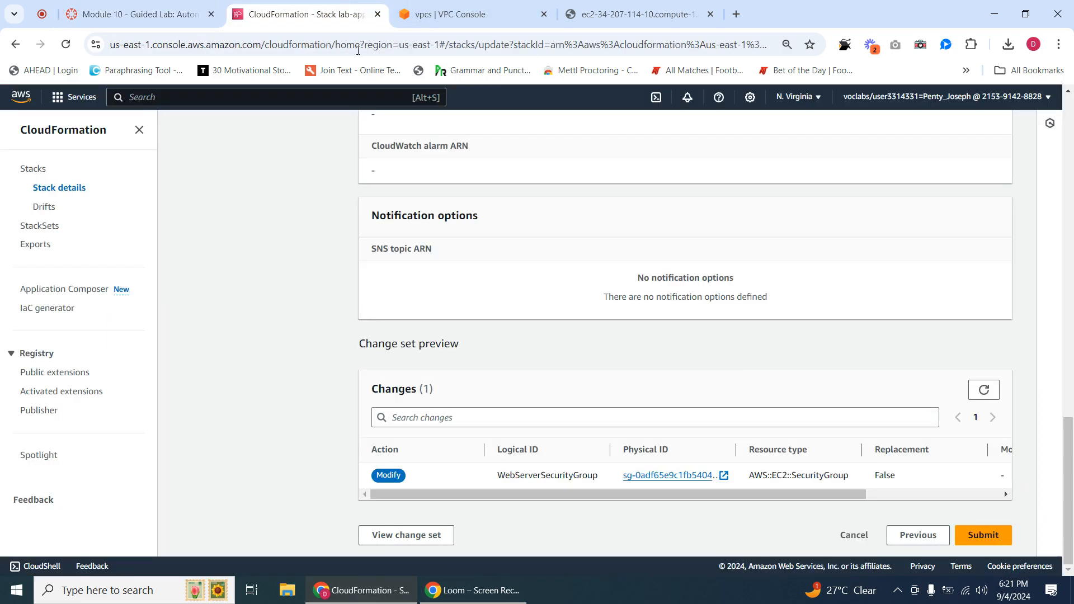
Step: Submit the lab-application stack update and read the lab's verification steps for the security group change
{"action": "left_click", "coordinate": [983, 536]}
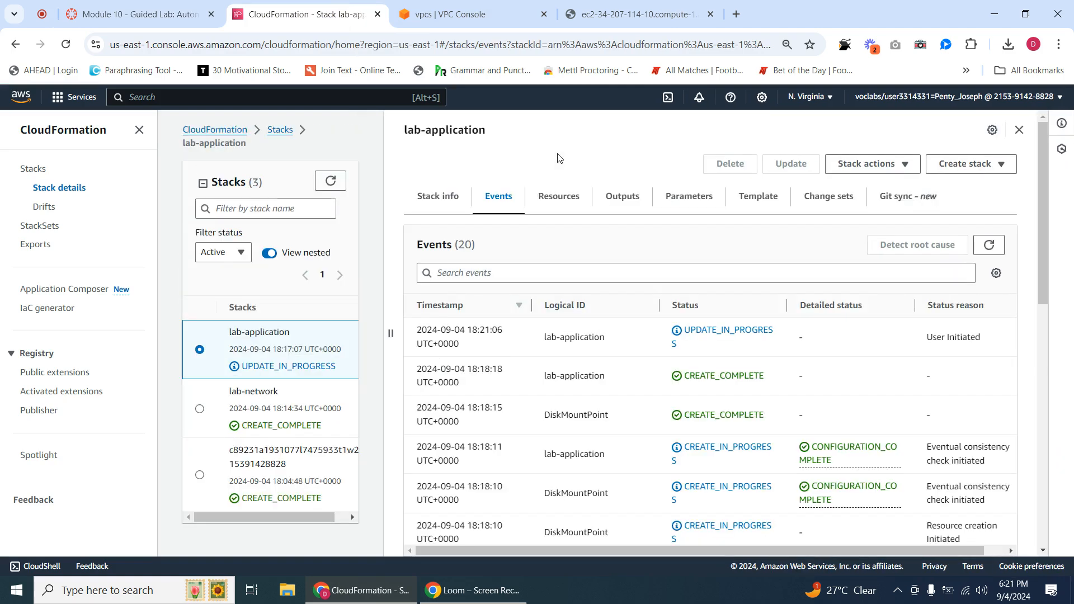
{"action": "left_click", "coordinate": [140, 14]}
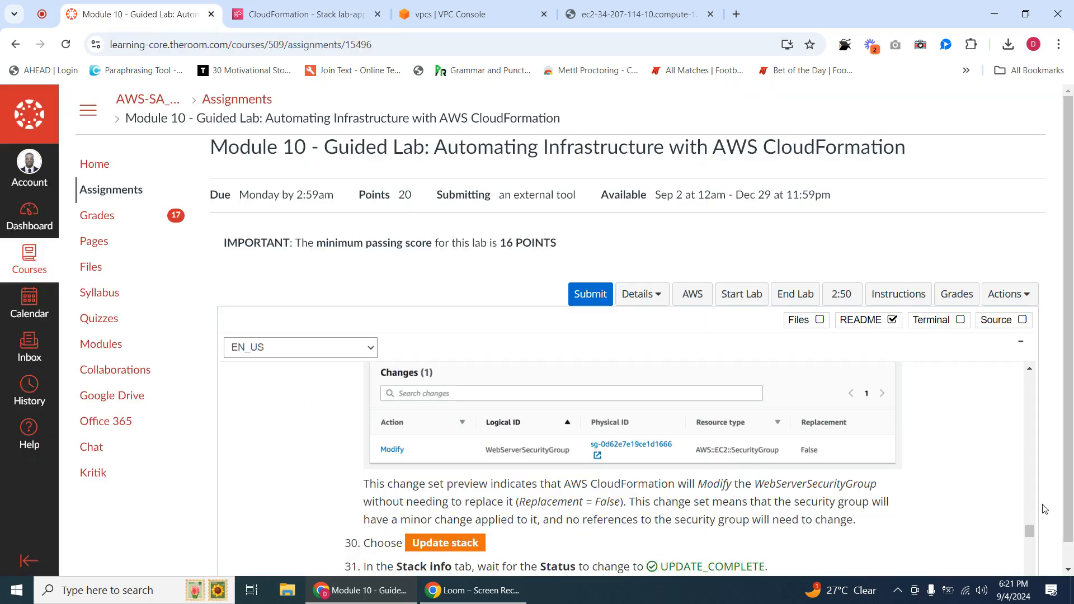
{"action": "left_click_drag", "start_coordinate": [1026, 529], "coordinate": [1033, 537]}
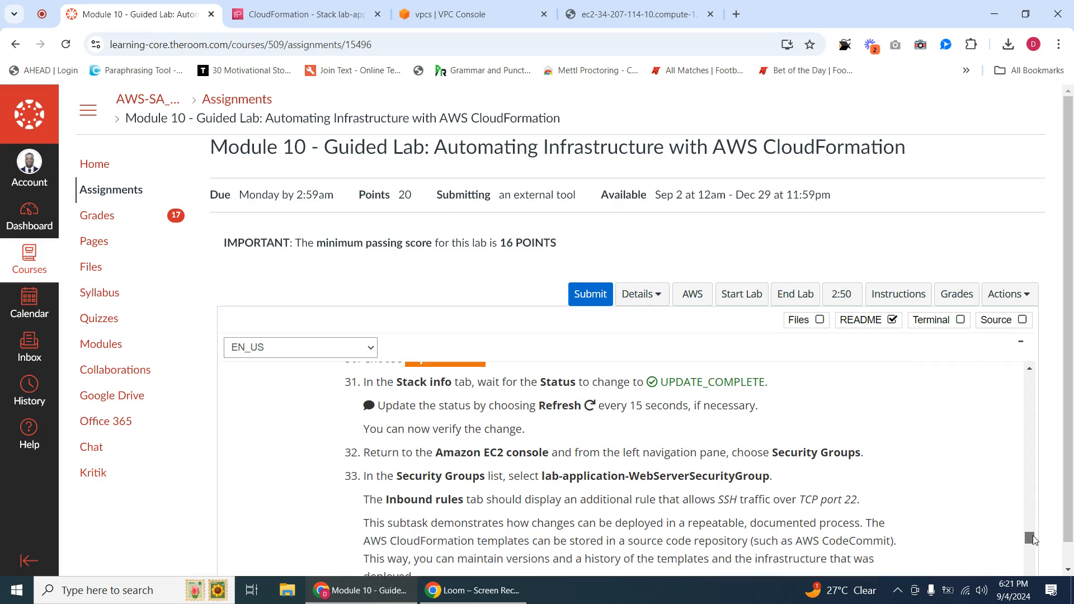
{"action": "left_click", "coordinate": [336, 14]}
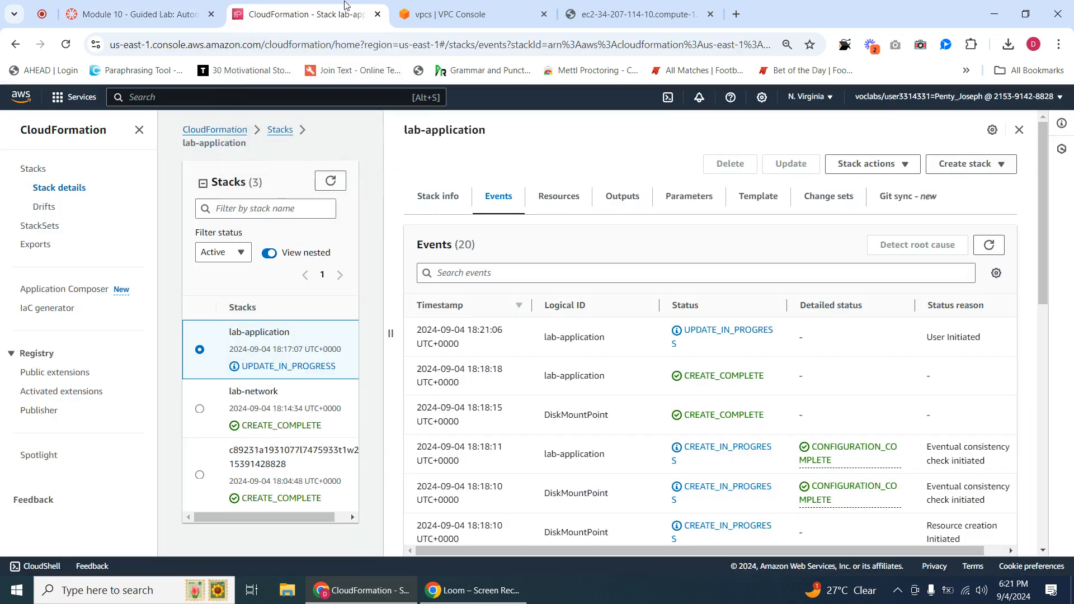
{"action": "left_click", "coordinate": [461, 15]}
{"action": "right_click", "coordinate": [462, 16]}
{"action": "left_click", "coordinate": [523, 135]}
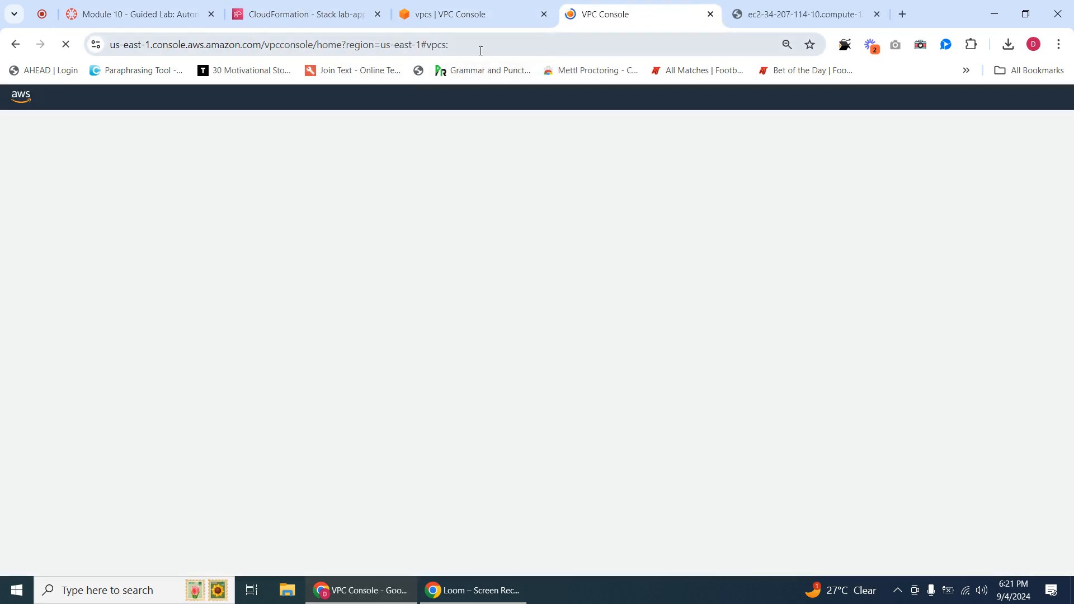
{"action": "left_click", "coordinate": [464, 47]}
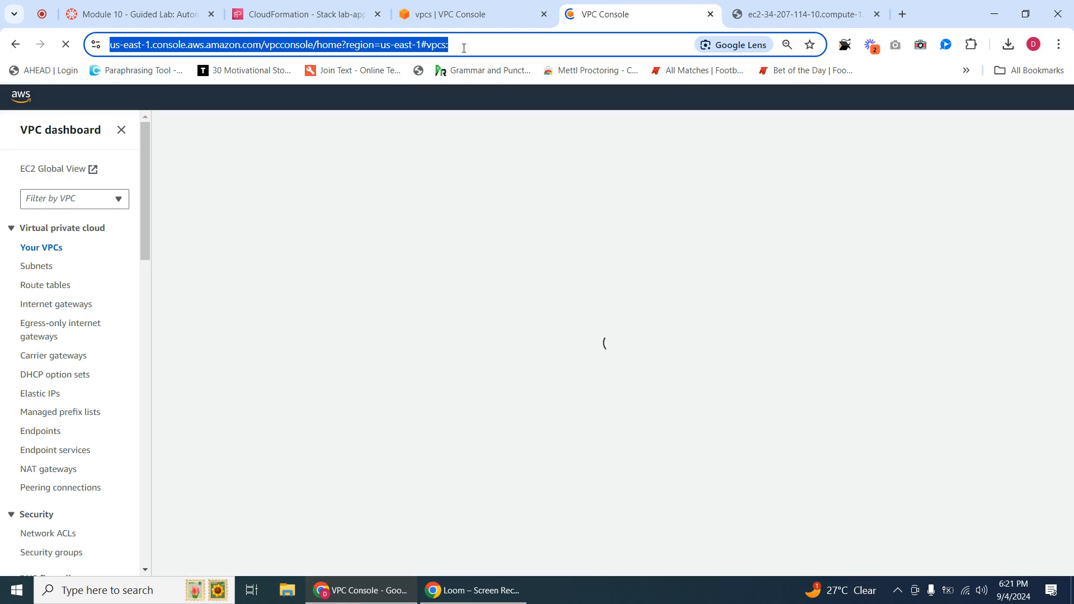
{"action": "type", "text": "e"}
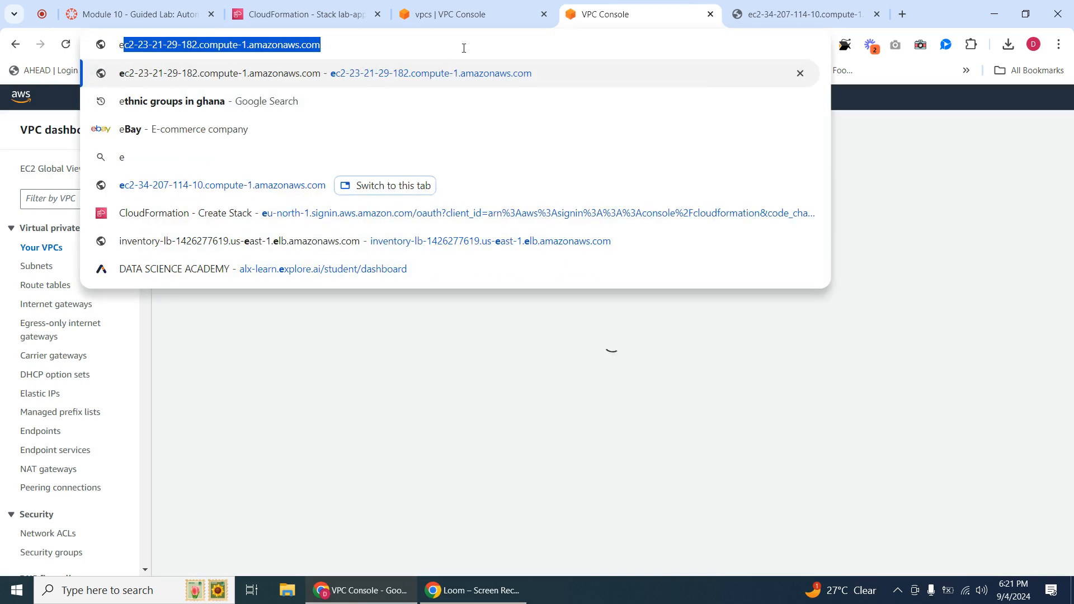
{"action": "type", "text": "c2"}
{"action": "key", "text": "Return"}
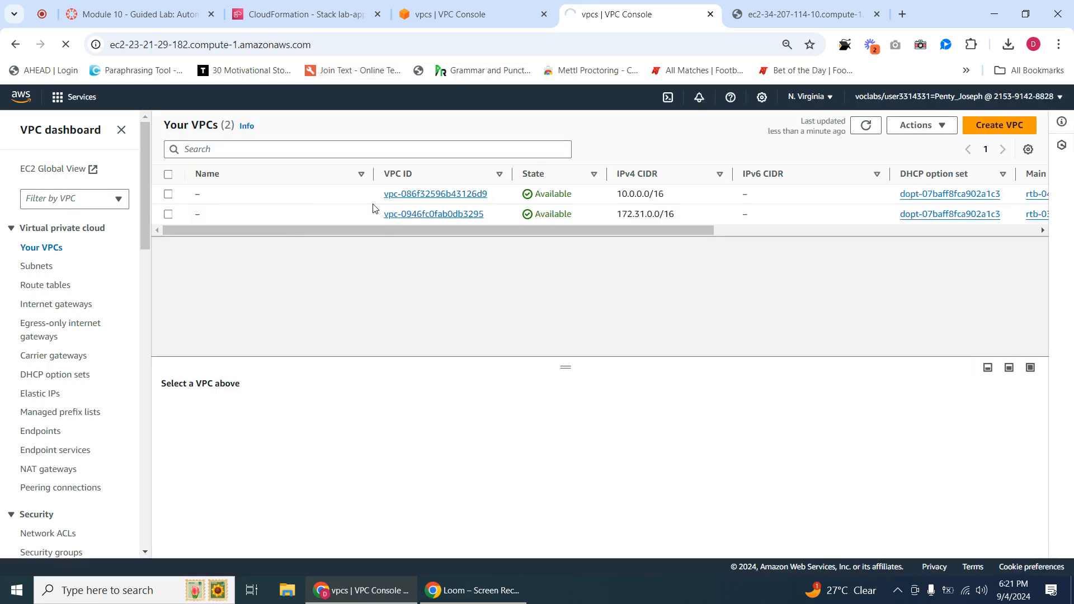
{"action": "left_click", "coordinate": [710, 14]}
Step: Duplicate the VPC console tab and open the EC2 service in the copy by searching for "ec2"
{"action": "left_click", "coordinate": [476, 14]}
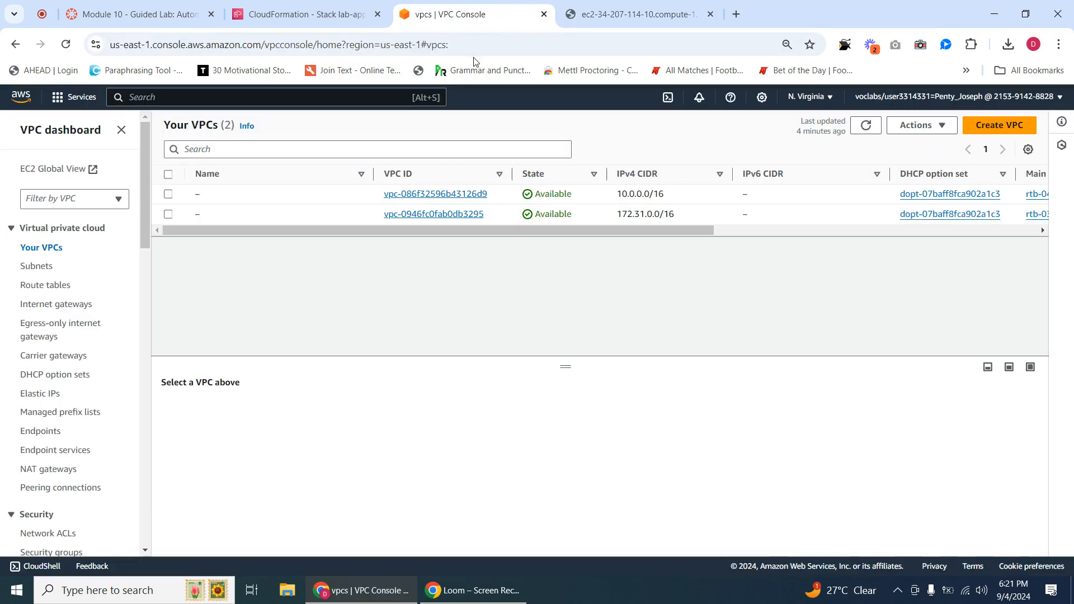
{"action": "right_click", "coordinate": [475, 13]}
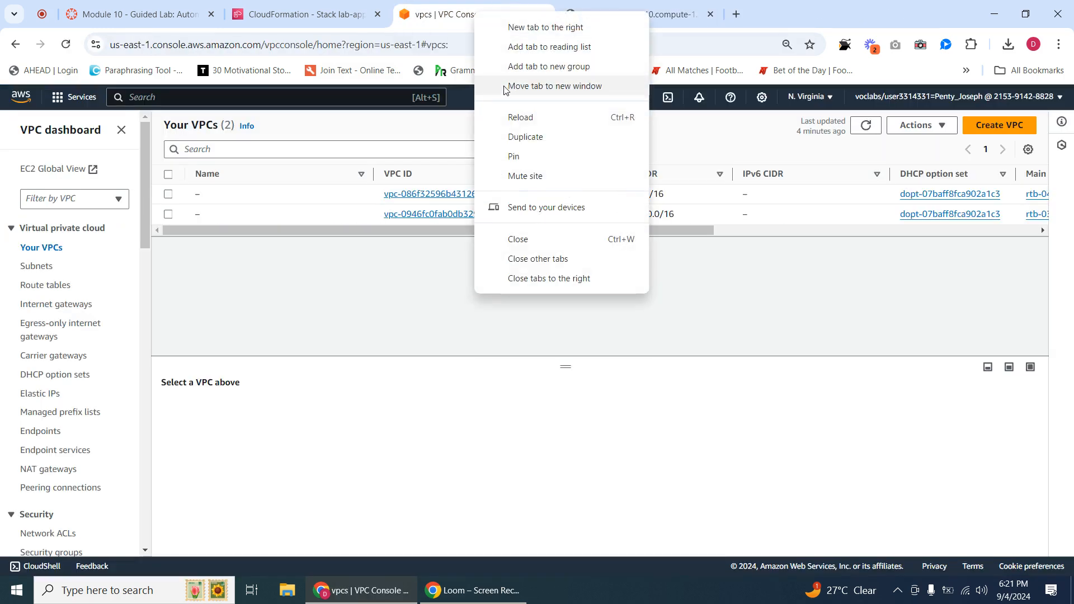
{"action": "left_click", "coordinate": [541, 137]}
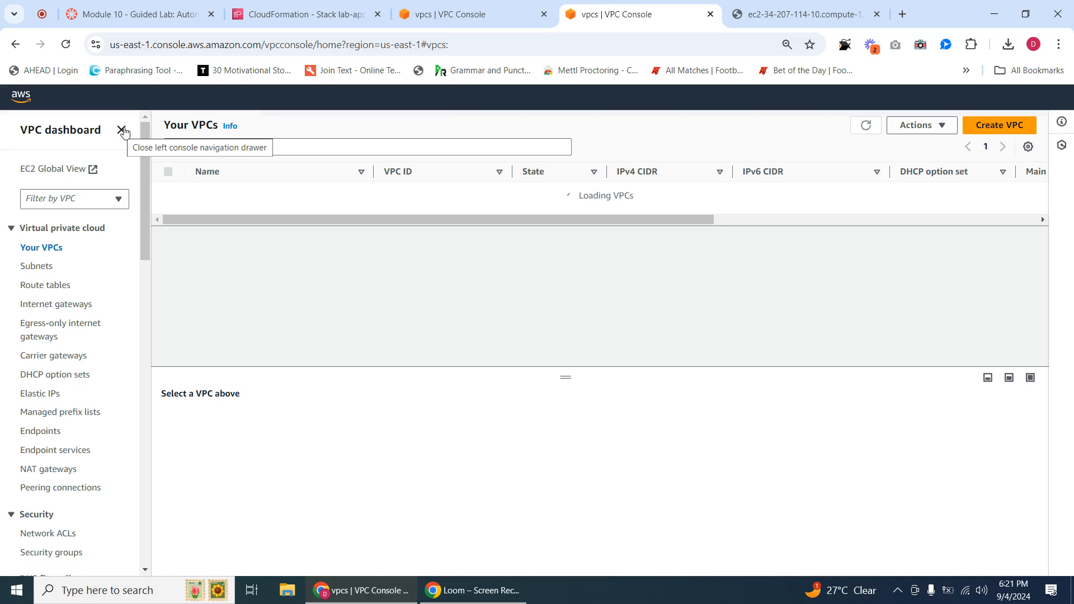
{"action": "left_click", "coordinate": [122, 130]}
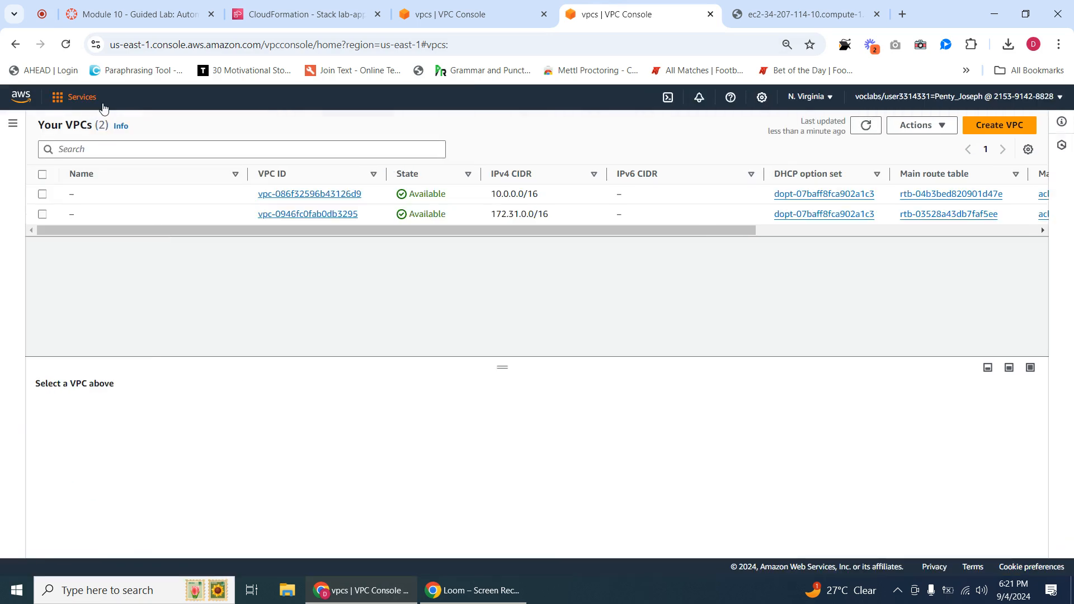
{"action": "left_click", "coordinate": [99, 101]}
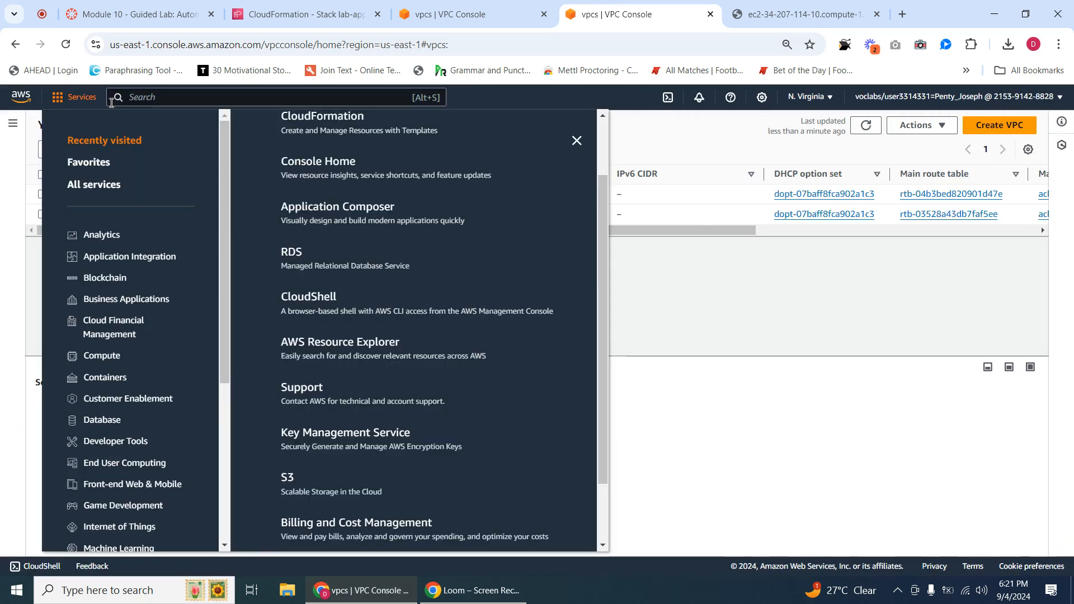
{"action": "left_click", "coordinate": [119, 98]}
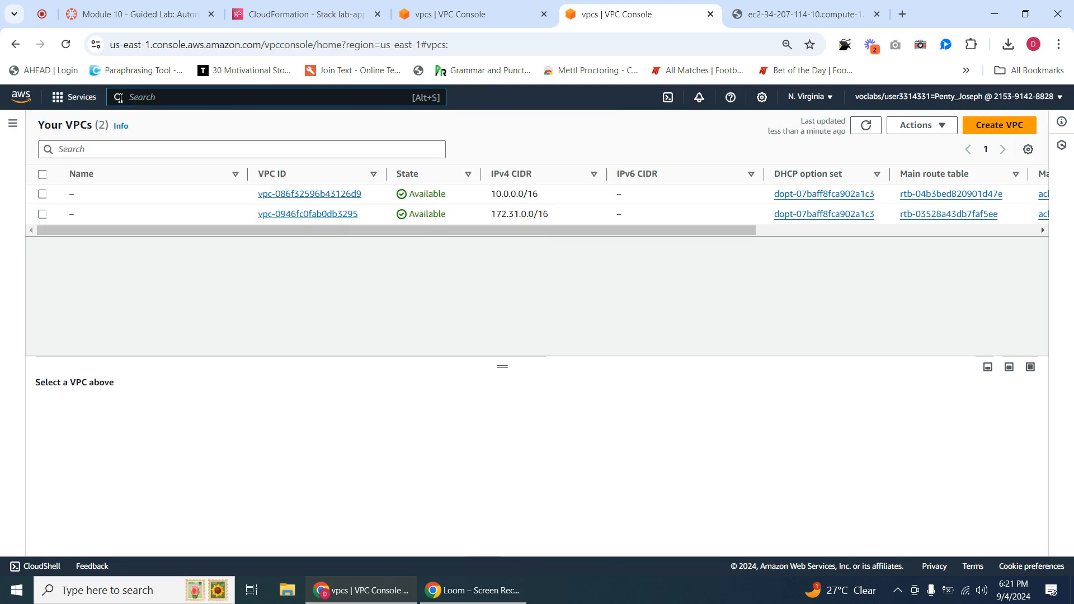
{"action": "type", "text": "ec"}
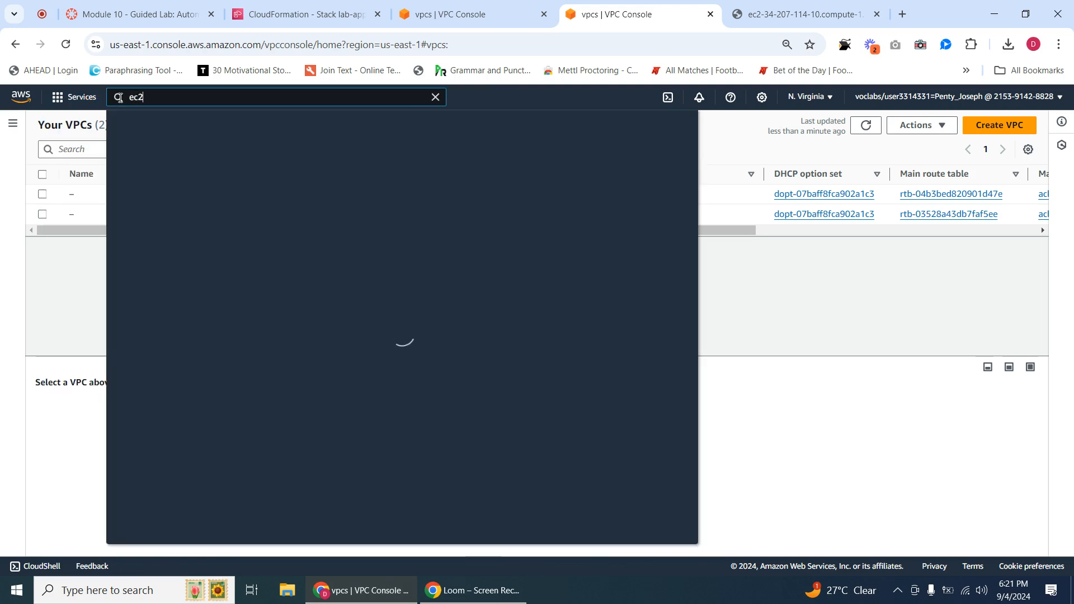
{"action": "type", "text": "2"}
{"action": "left_click", "coordinate": [334, 202]}
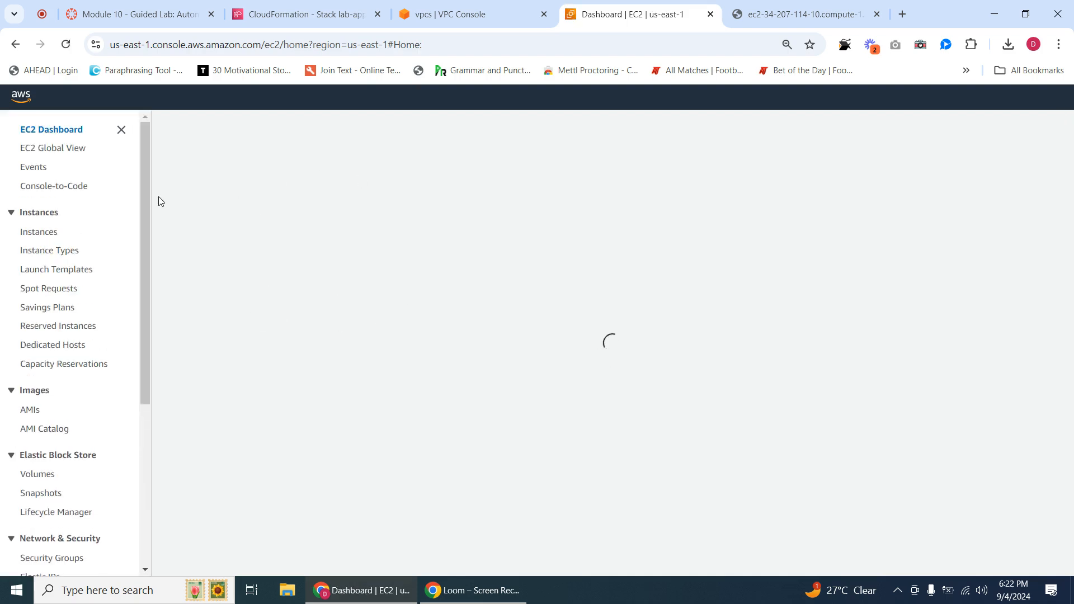
Step: Open the lab-application-WebServerSecurityGroup security group from the EC2 security groups list and examine its inbound rules
{"action": "left_click_drag", "start_coordinate": [149, 194], "coordinate": [184, 189]}
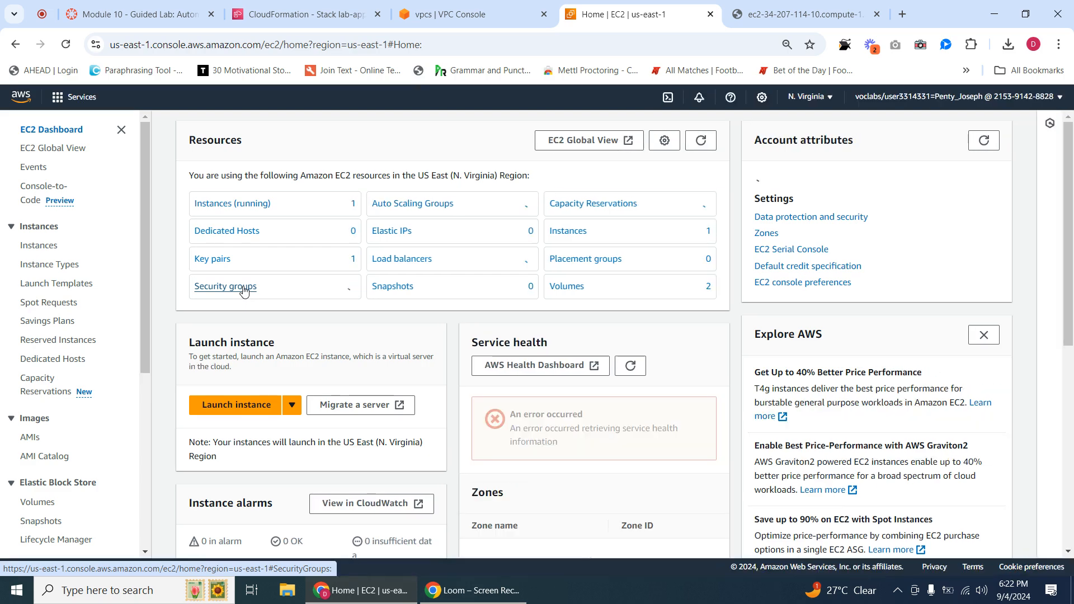
{"action": "left_click", "coordinate": [244, 287]}
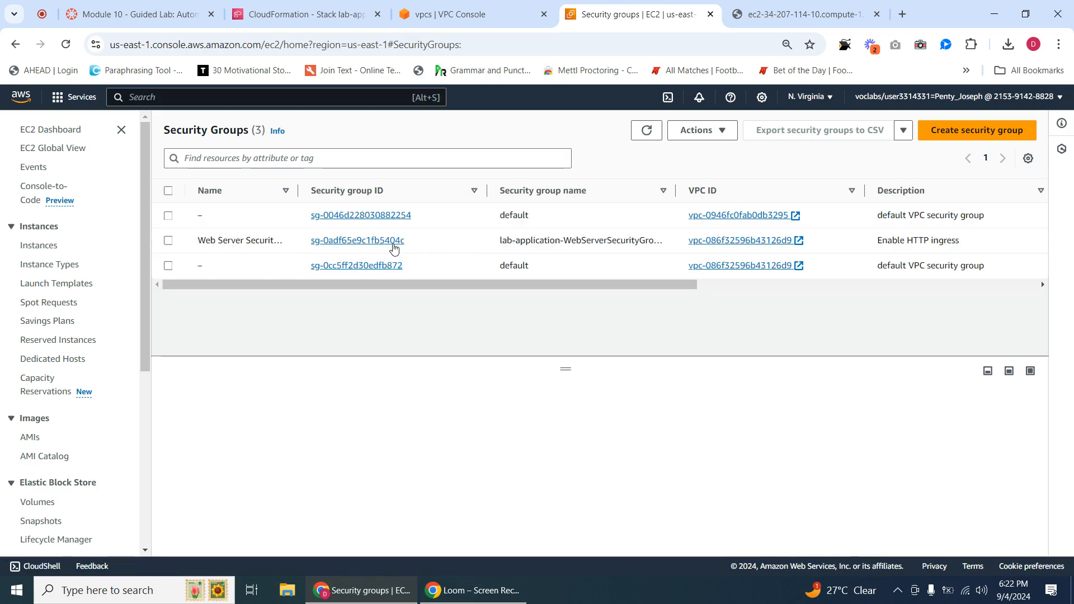
{"action": "left_click", "coordinate": [374, 246]}
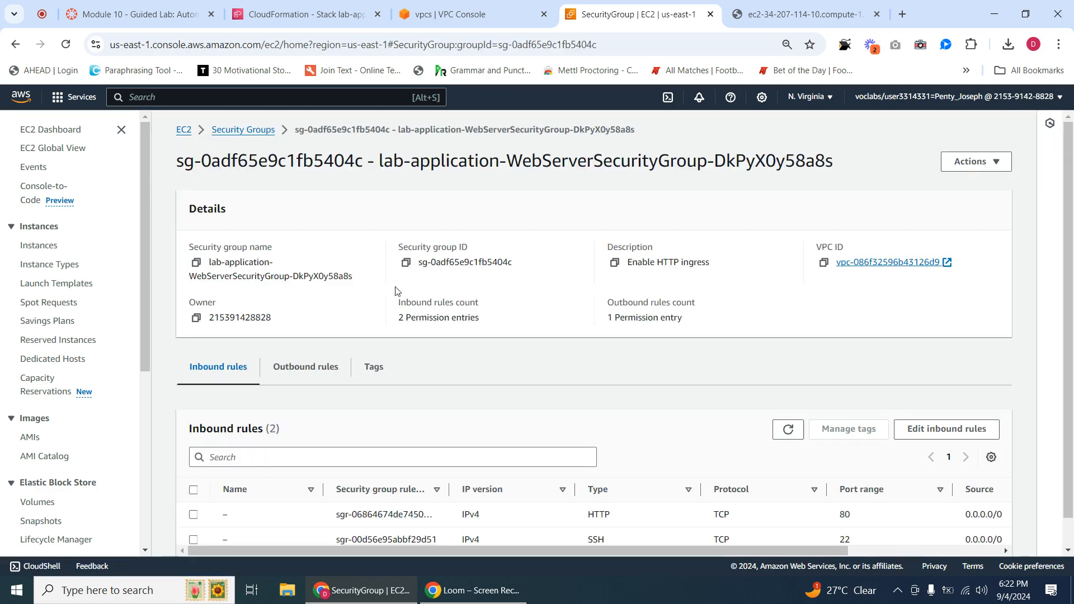
{"action": "scroll", "coordinate": [488, 338], "scroll_direction": "down", "scroll_amount": 1}
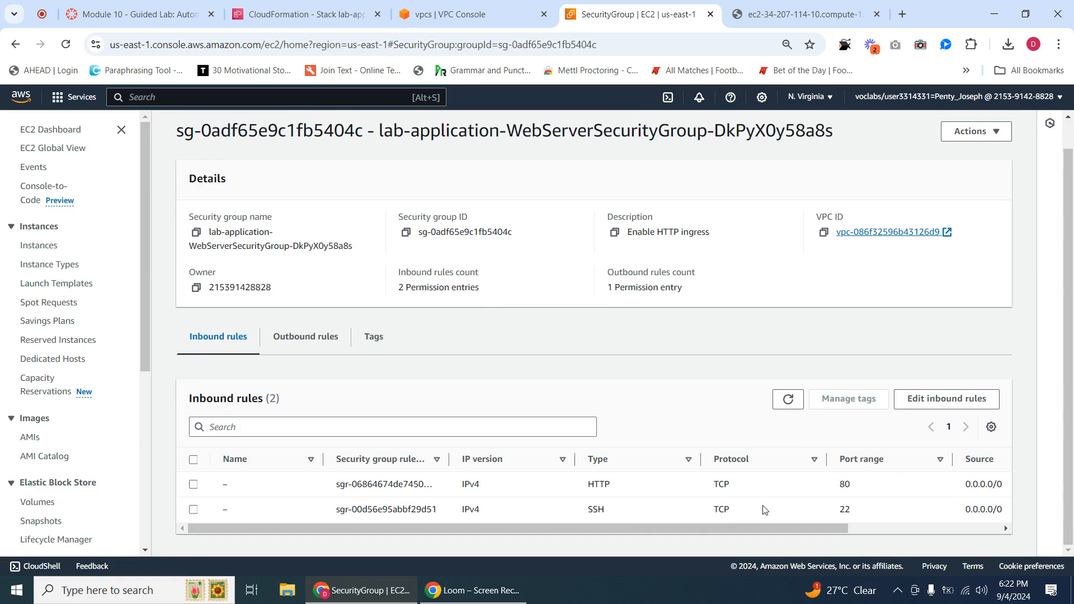
{"action": "left_click_drag", "start_coordinate": [739, 526], "coordinate": [428, 522]}
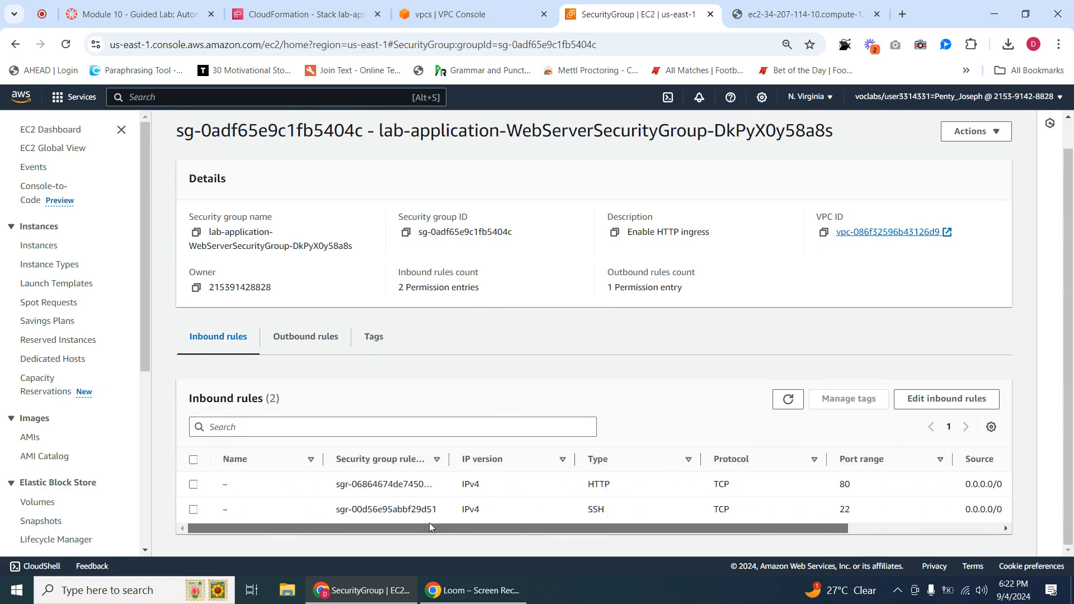
Step: Check the lab-application stack's update status and read the Task 4 lab instructions on exploring templates with CloudFormation Designer
{"action": "left_click", "coordinate": [453, 14]}
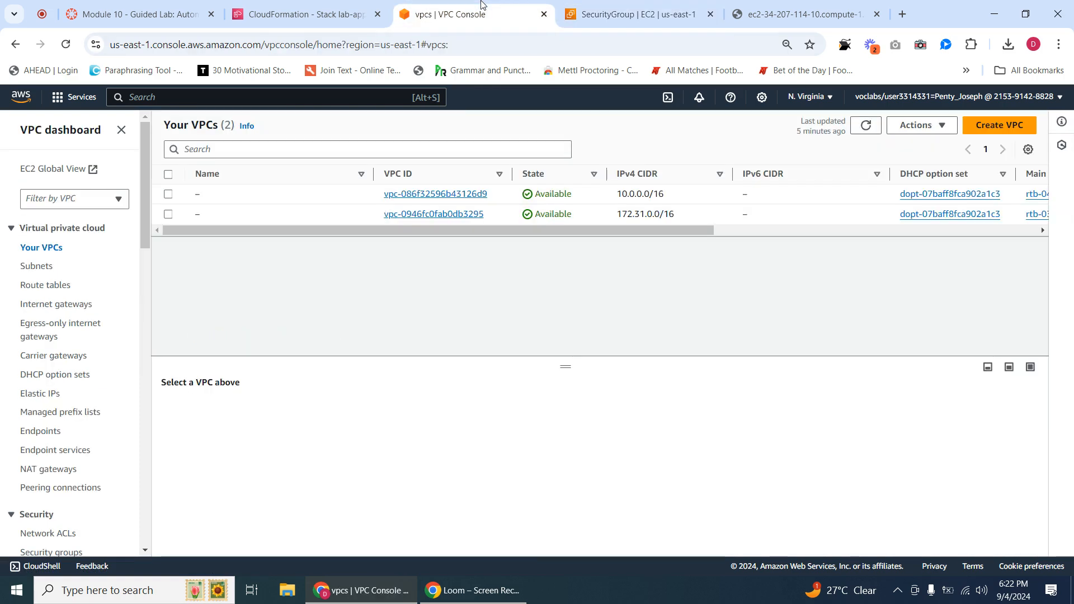
{"action": "left_click", "coordinate": [302, 19]}
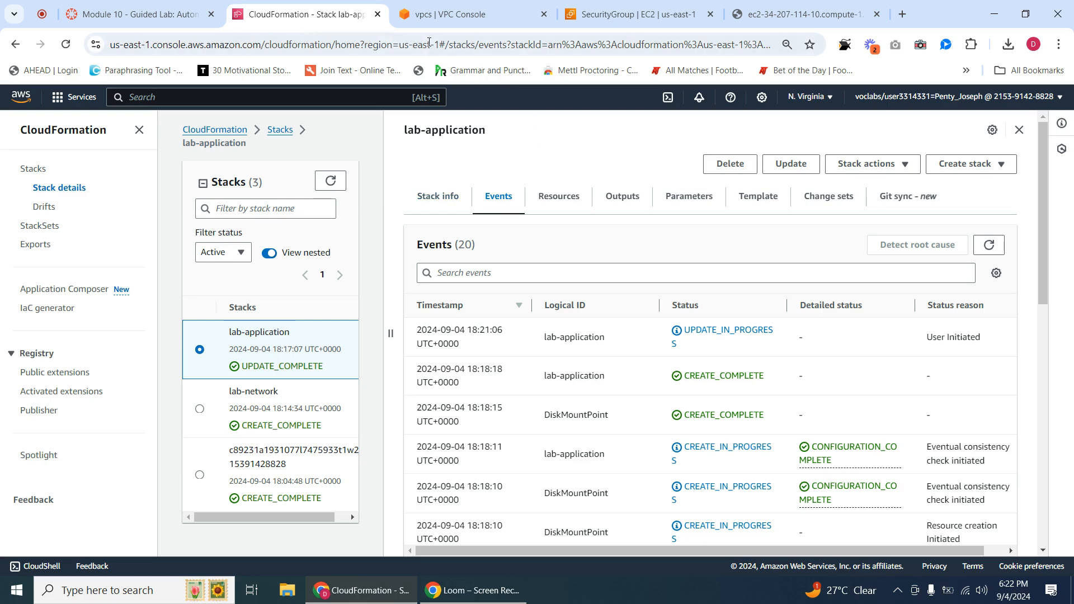
{"action": "left_click", "coordinate": [178, 16]}
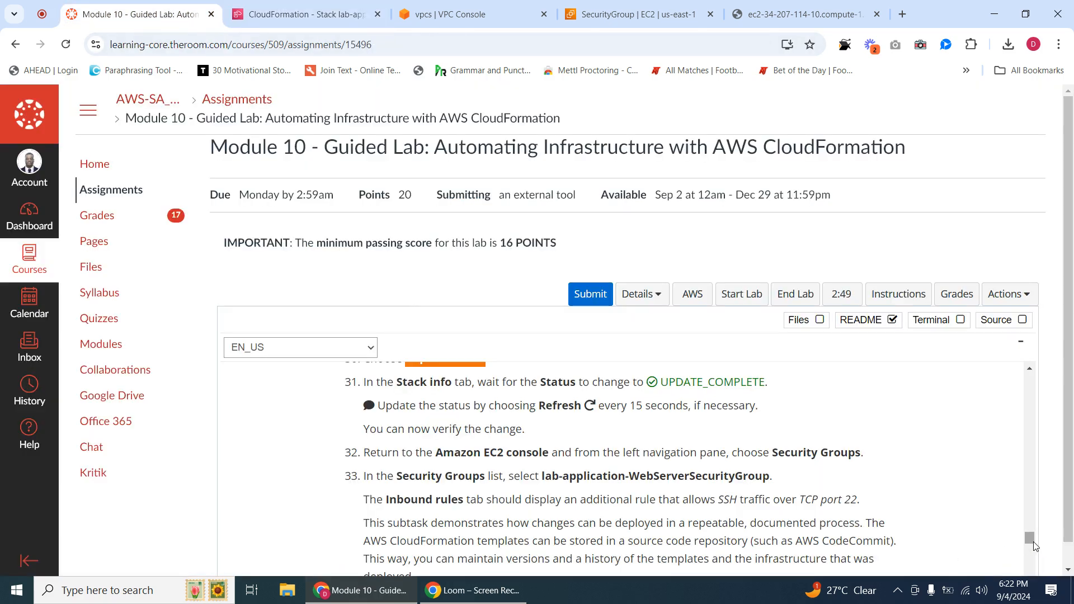
{"action": "left_click_drag", "start_coordinate": [1032, 535], "coordinate": [1034, 543]}
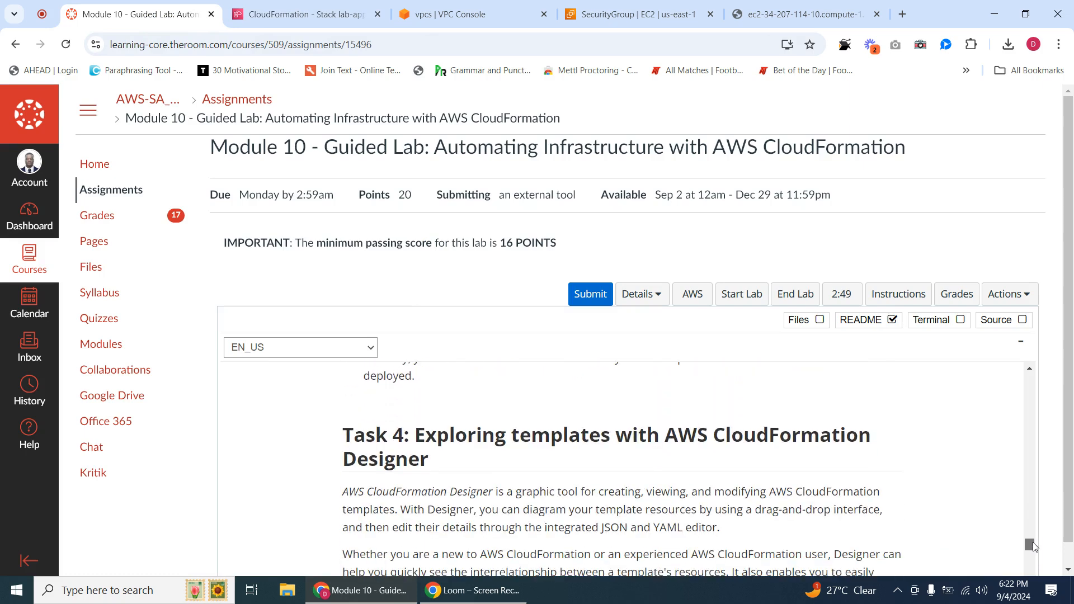
{"action": "mouse_move", "coordinate": [1033, 547]}
{"action": "left_mouse_down"}
{"action": "mouse_move", "coordinate": [1042, 576]}
{"action": "mouse_move", "coordinate": [1037, 564]}
{"action": "left_mouse_up"}
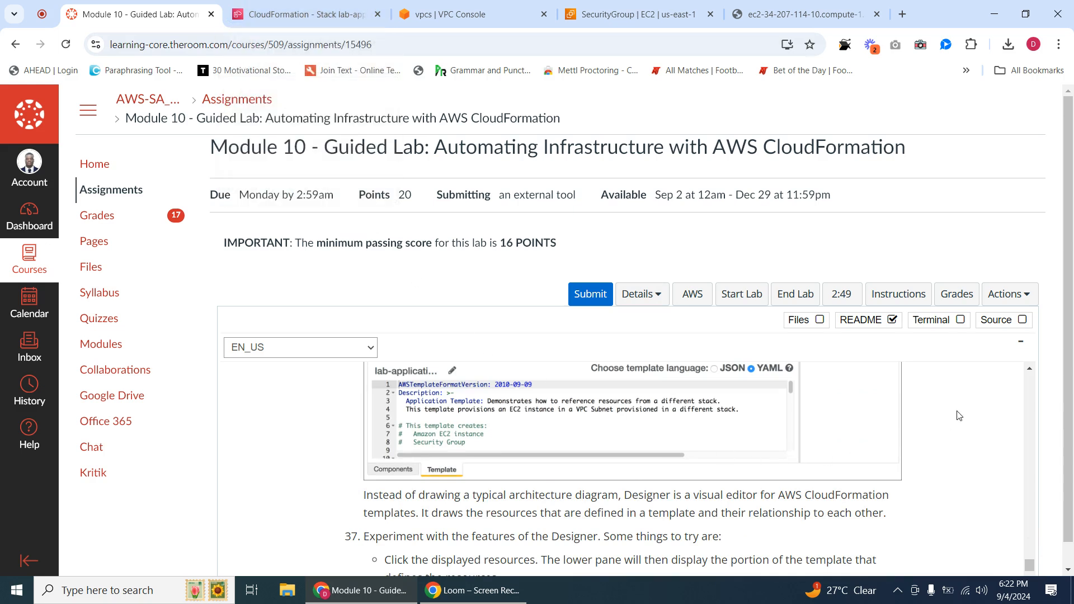
{"action": "scroll", "coordinate": [1031, 370], "scroll_direction": "up", "scroll_amount": 6}
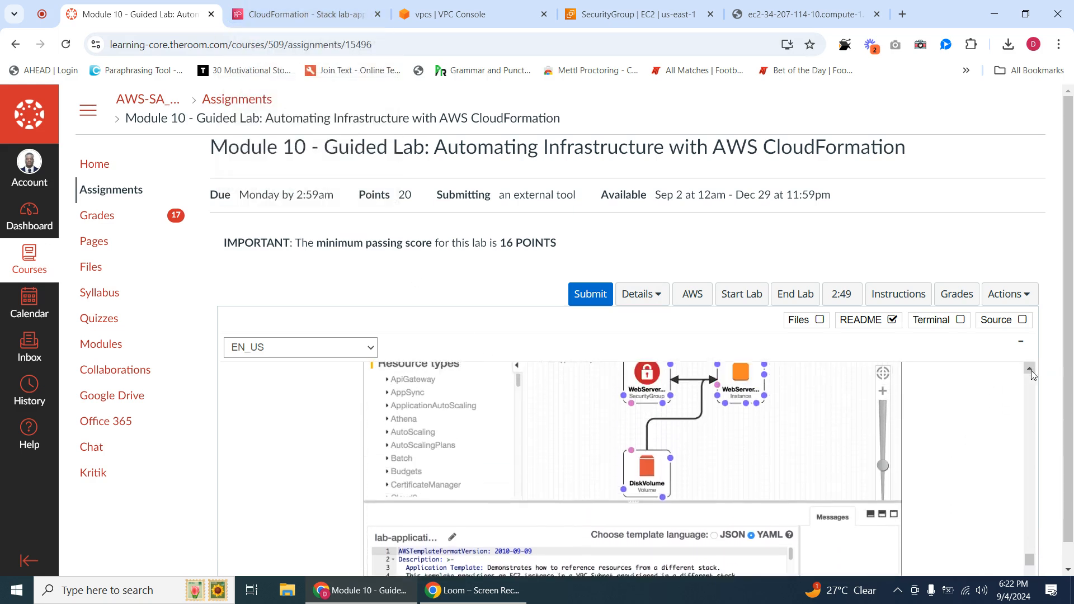
{"action": "scroll", "coordinate": [1031, 370], "scroll_direction": "up", "scroll_amount": 3}
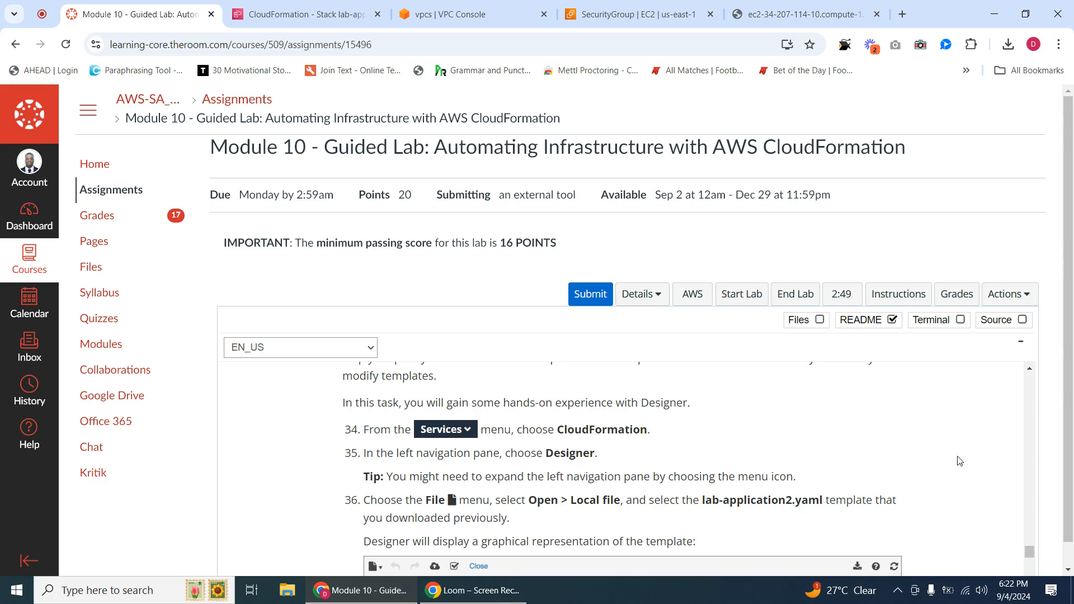
Step: Return to the CloudFormation home page and start creating a new stack
{"action": "left_click", "coordinate": [307, 14]}
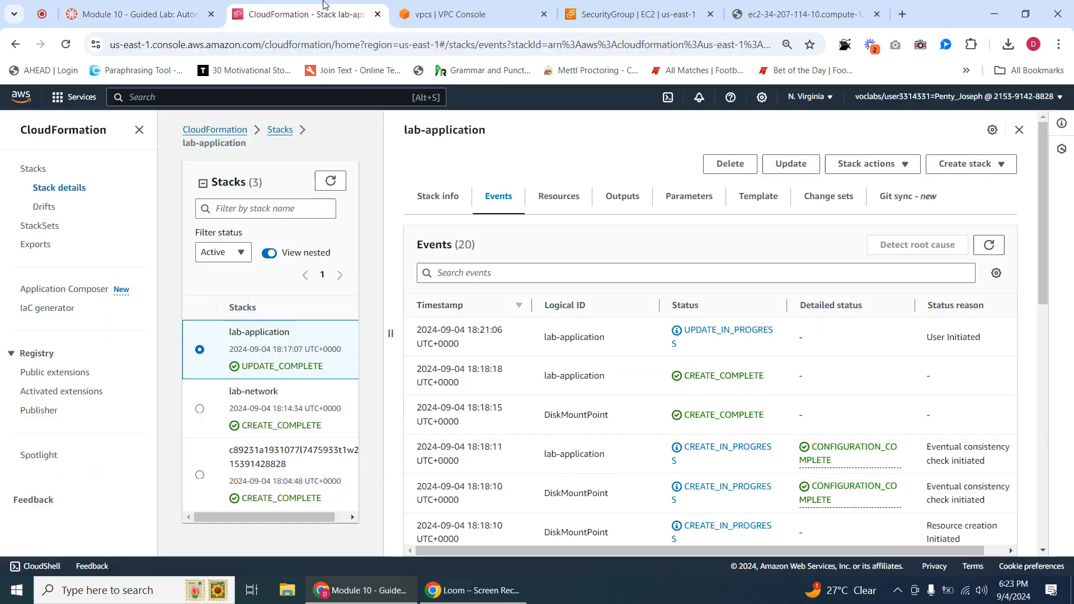
{"action": "left_click", "coordinate": [66, 129]}
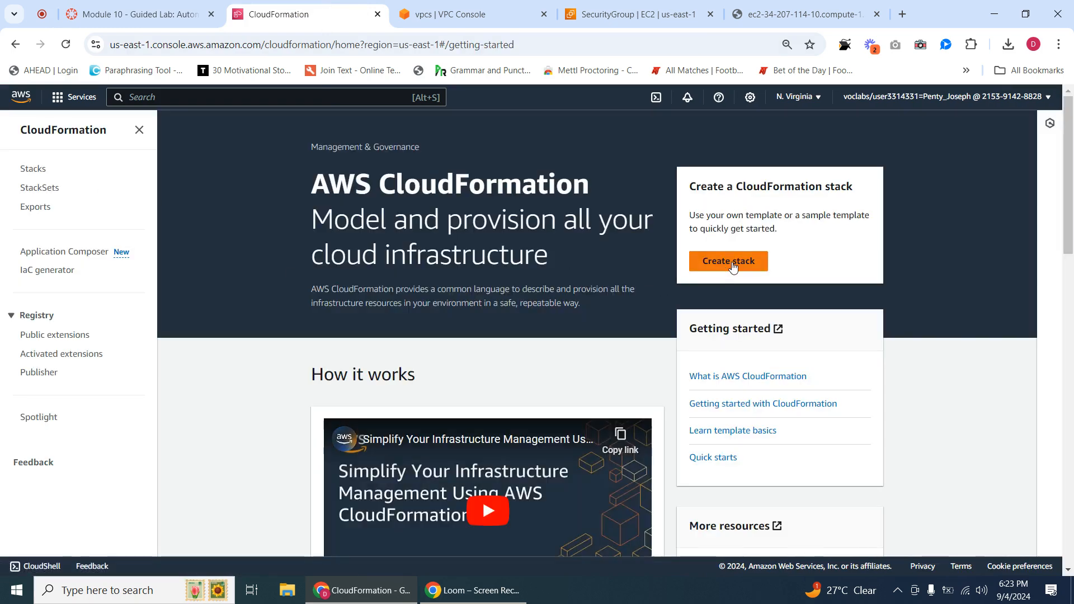
{"action": "left_click", "coordinate": [729, 262]}
{"action": "scroll", "coordinate": [515, 333], "scroll_direction": "down", "scroll_amount": 1}
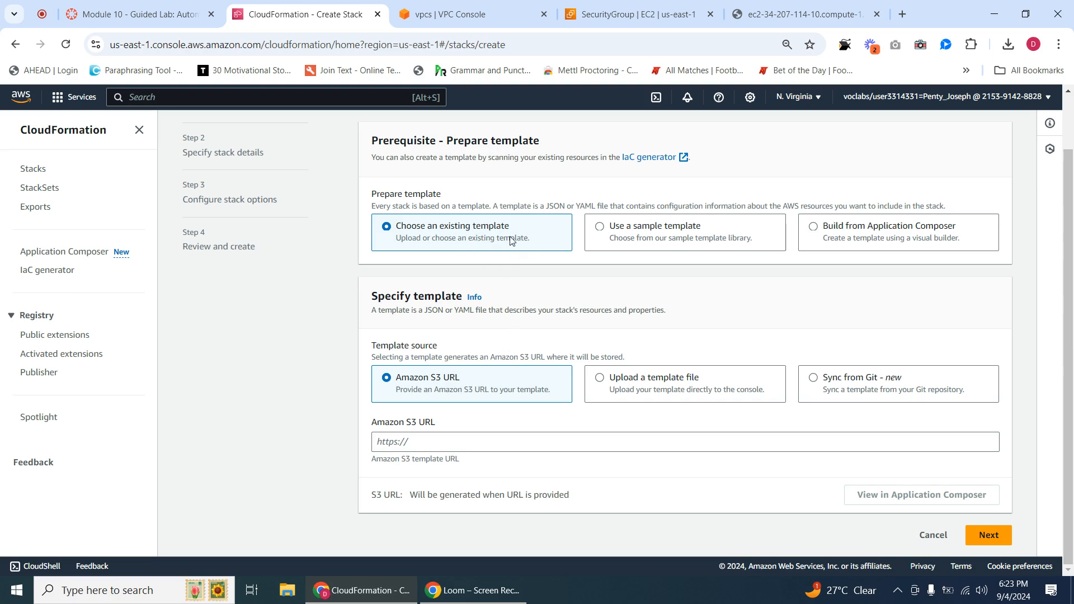
Step: Set the new stack's template source to an uploaded file and choose lab-application2.yaml from the Downloads folder
{"action": "left_click", "coordinate": [658, 387]}
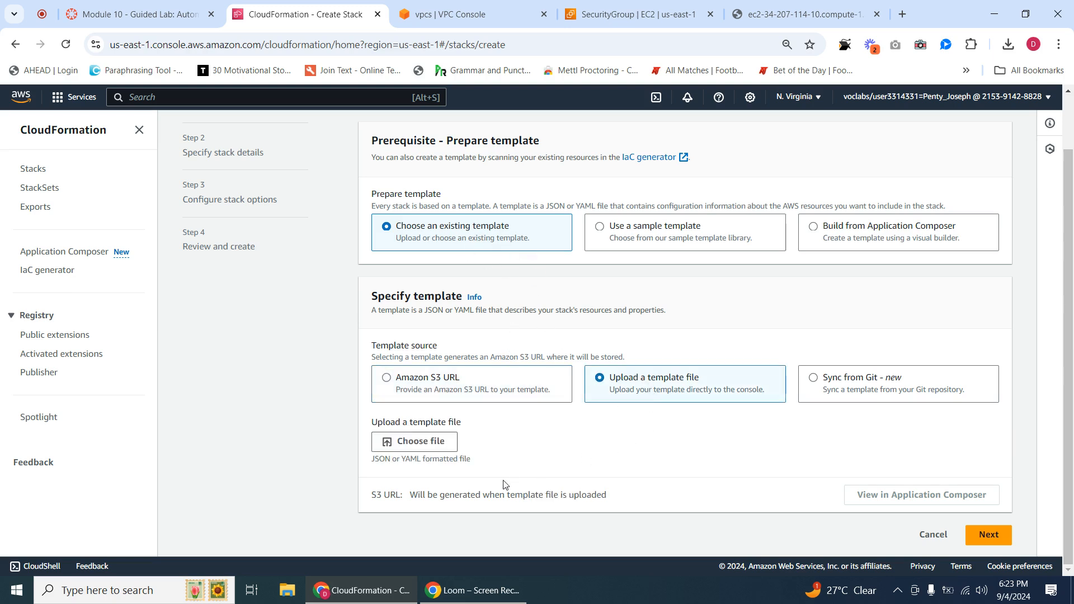
{"action": "left_click", "coordinate": [429, 441]}
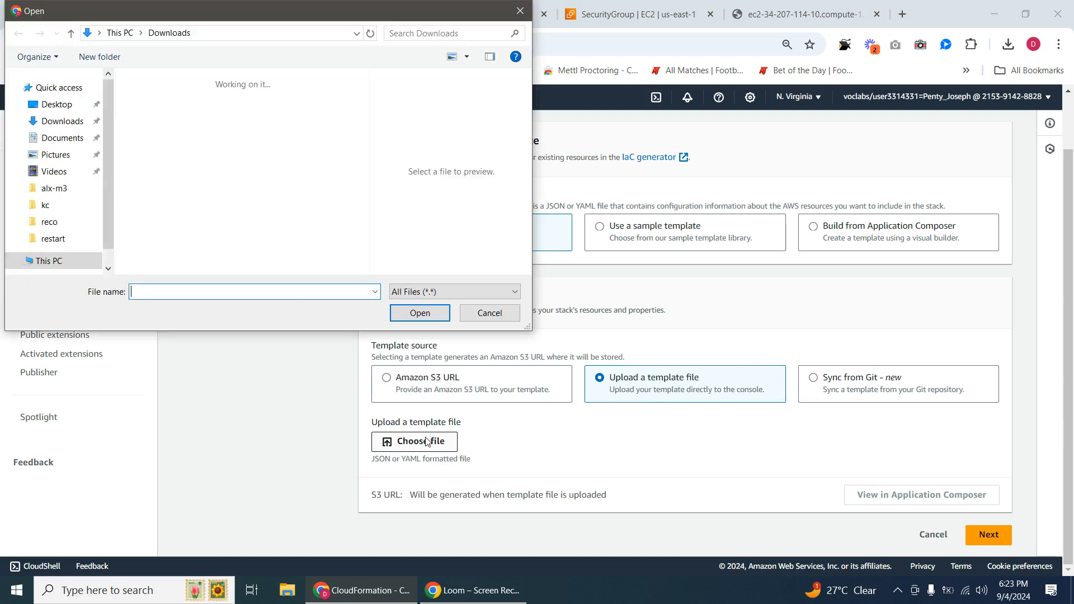
{"action": "left_click_drag", "start_coordinate": [361, 89], "coordinate": [363, 271]}
{"action": "left_click", "coordinate": [184, 246]}
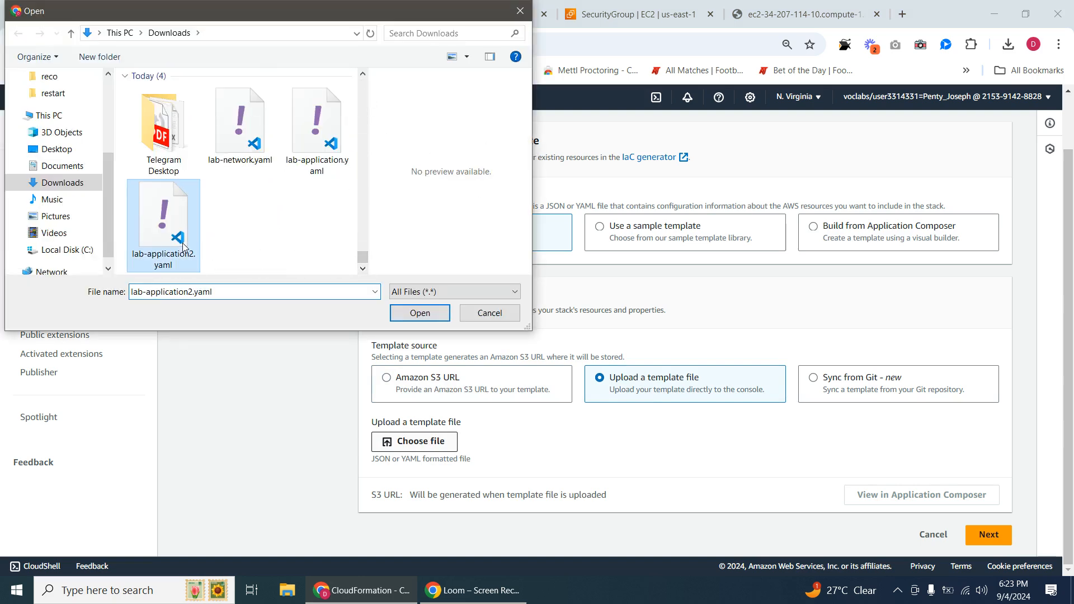
{"action": "right_click", "coordinate": [183, 243]}
{"action": "left_click", "coordinate": [221, 237]}
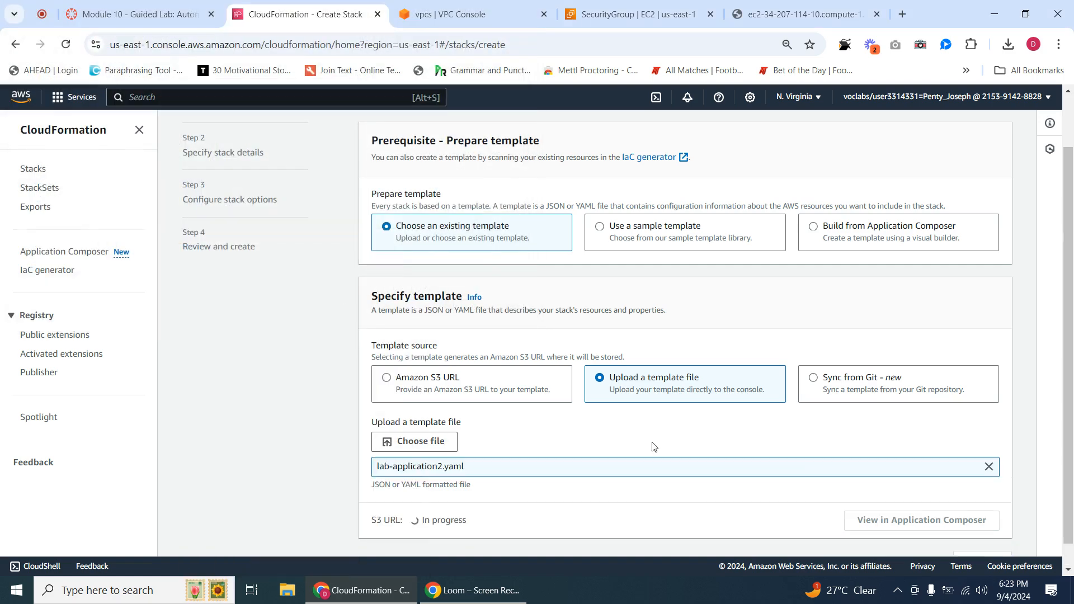
Step: View the uploaded lab-application2.yaml template in Application Composer, switch to CloudFormation Designer and dismiss its upgrade notice
{"action": "scroll", "coordinate": [696, 416], "scroll_direction": "down", "scroll_amount": 1}
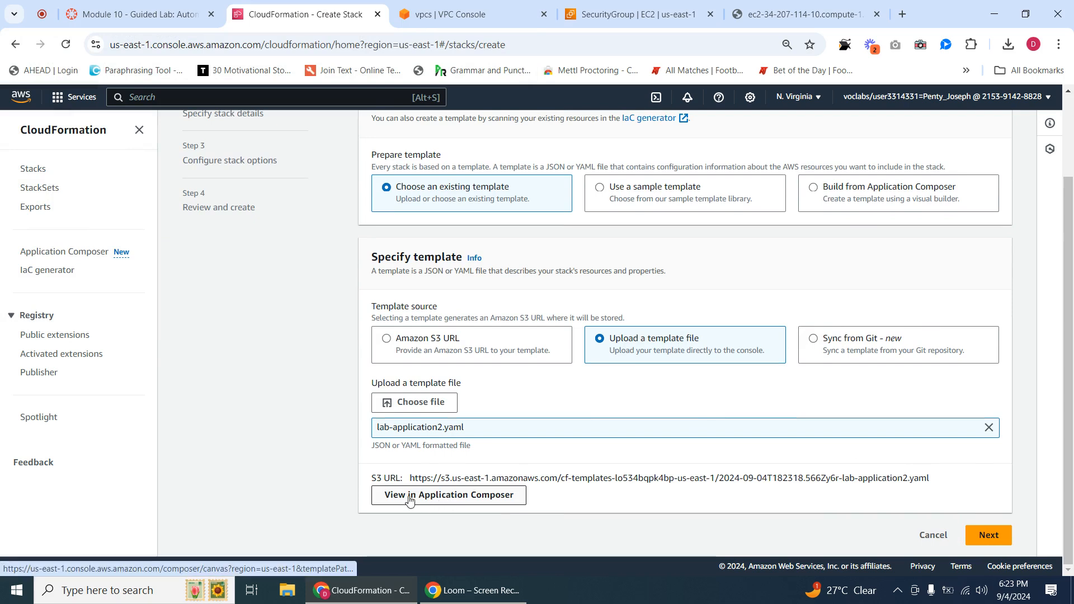
{"action": "left_click", "coordinate": [471, 499]}
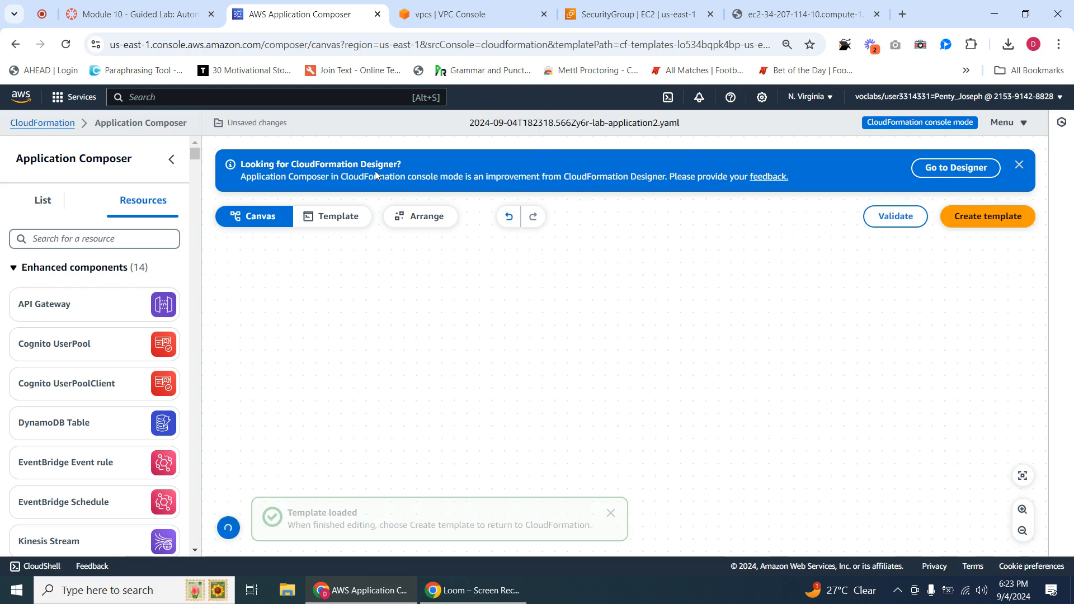
{"action": "left_click", "coordinate": [961, 169]}
{"action": "left_click", "coordinate": [599, 135]}
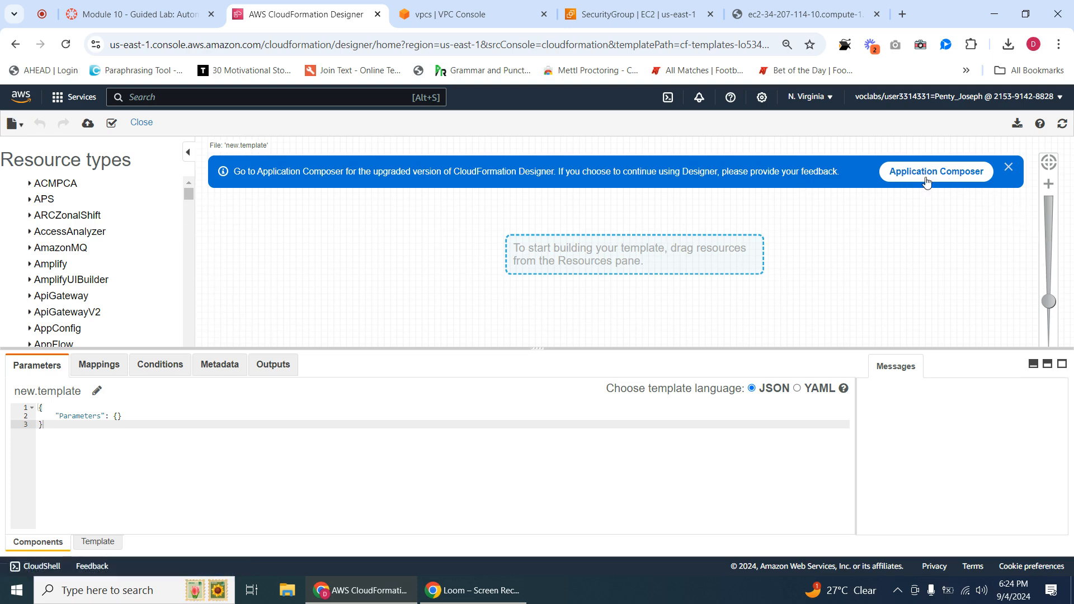
{"action": "left_click", "coordinate": [1008, 169]}
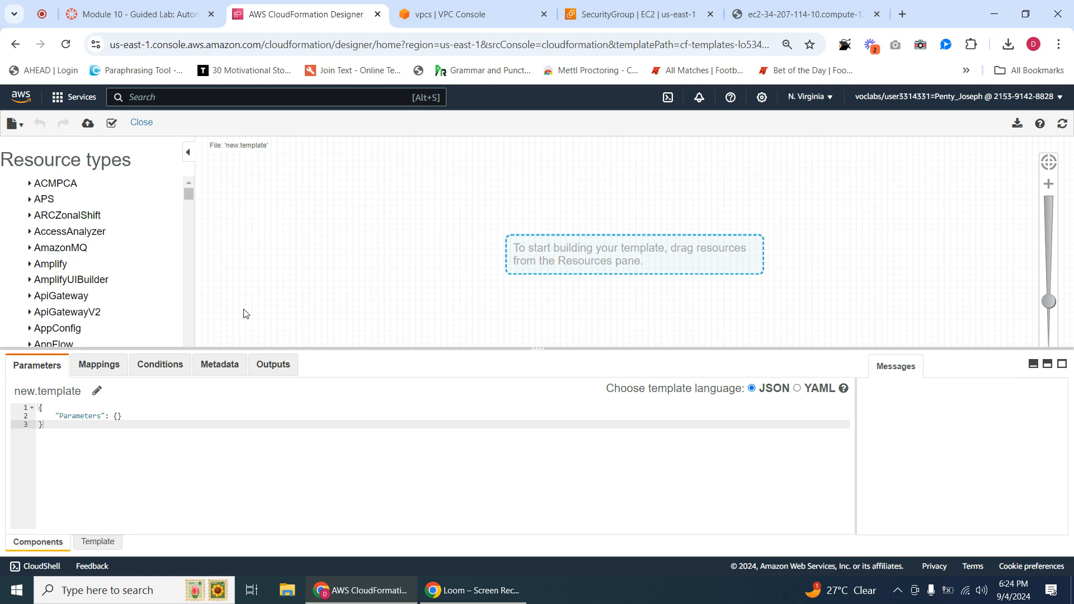
Step: Create a new blank template in Designer
{"action": "left_click", "coordinate": [20, 126]}
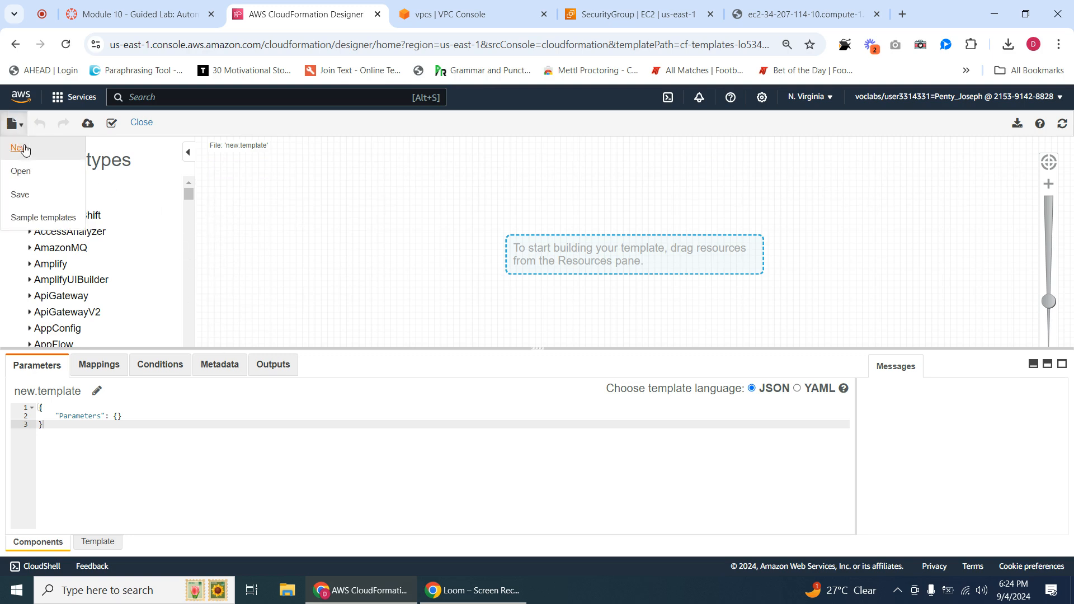
{"action": "left_click", "coordinate": [23, 149]}
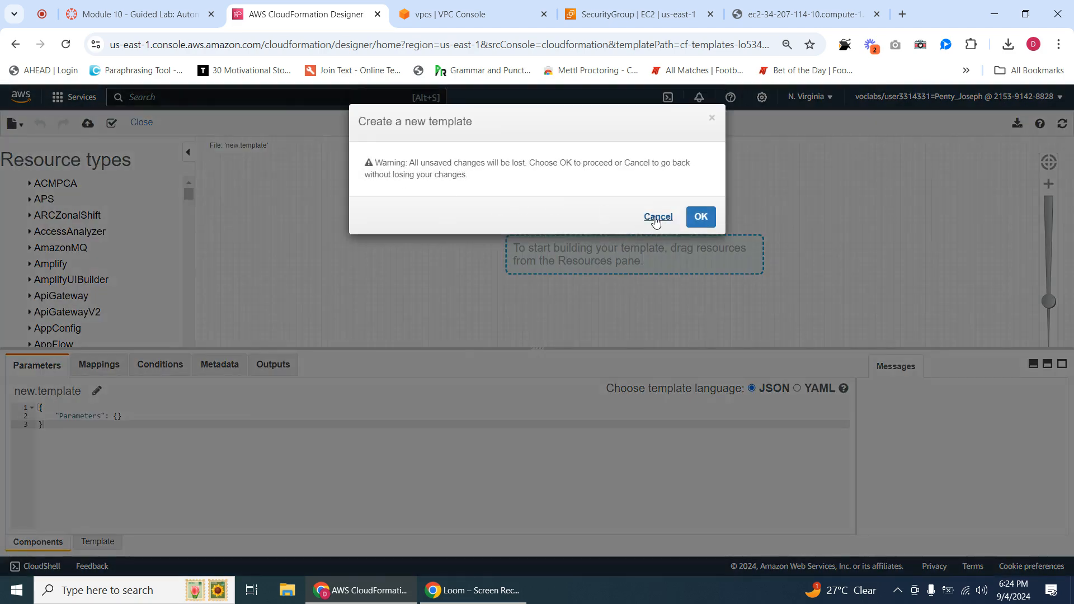
{"action": "left_click", "coordinate": [700, 217]}
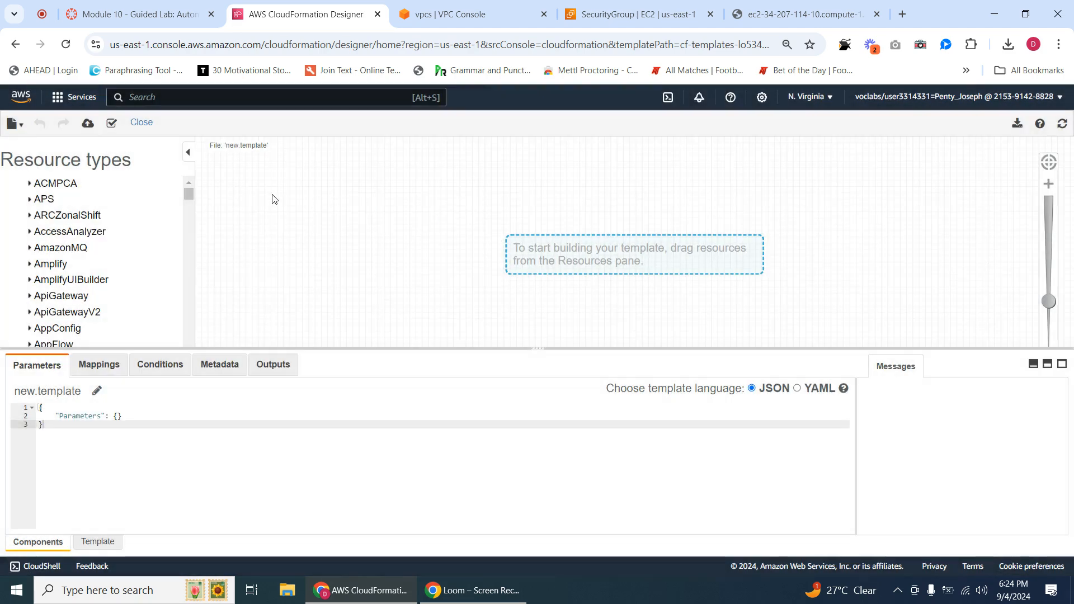
Step: Open the local template file lab-application2.yaml from the Downloads folder in Designer
{"action": "left_click", "coordinate": [21, 127]}
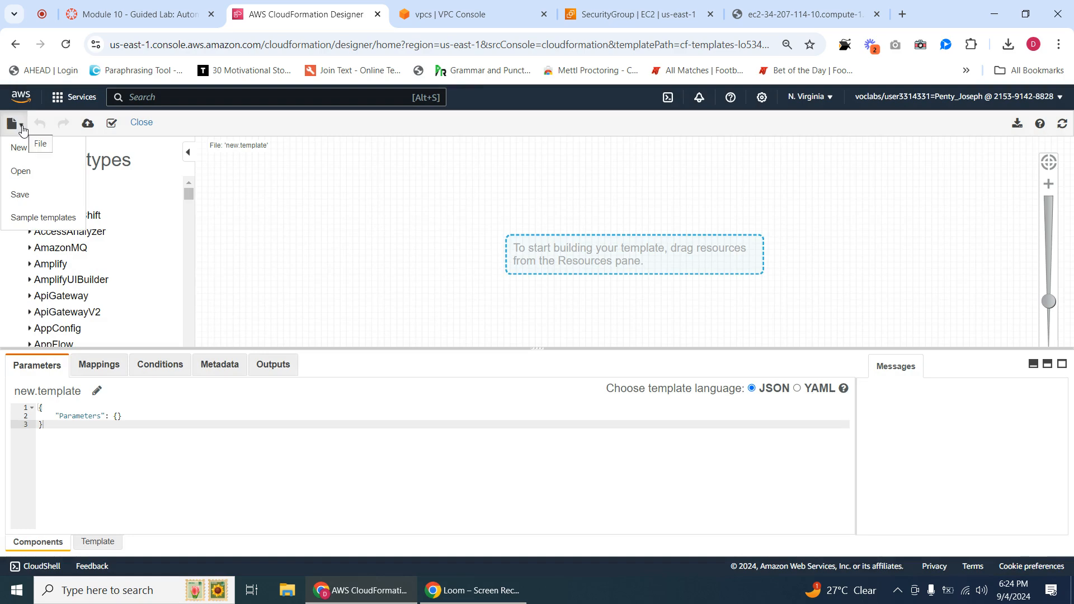
{"action": "left_click", "coordinate": [25, 173]}
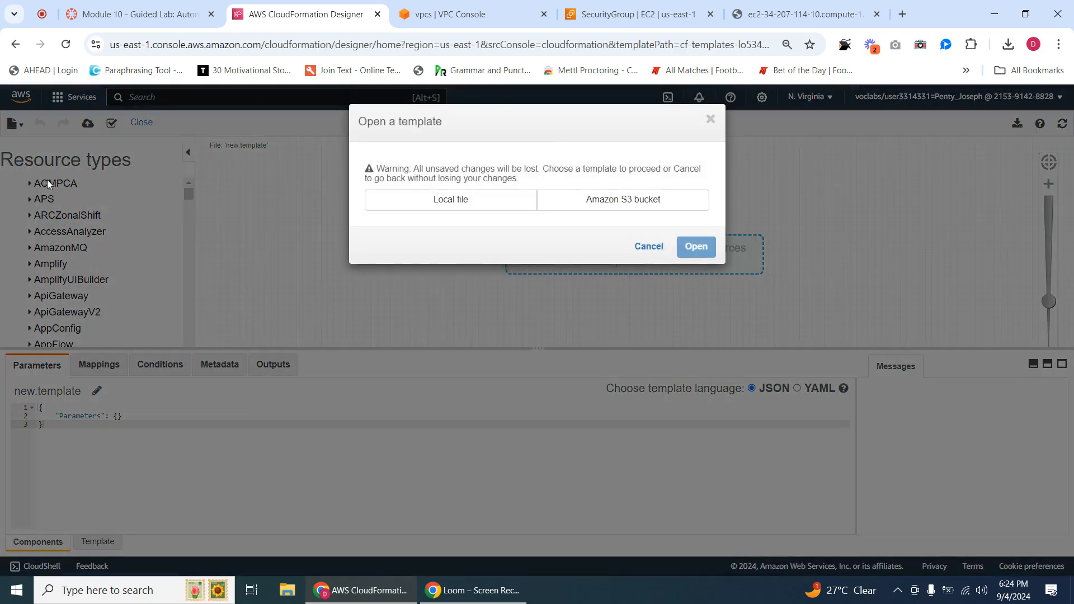
{"action": "left_click", "coordinate": [449, 204]}
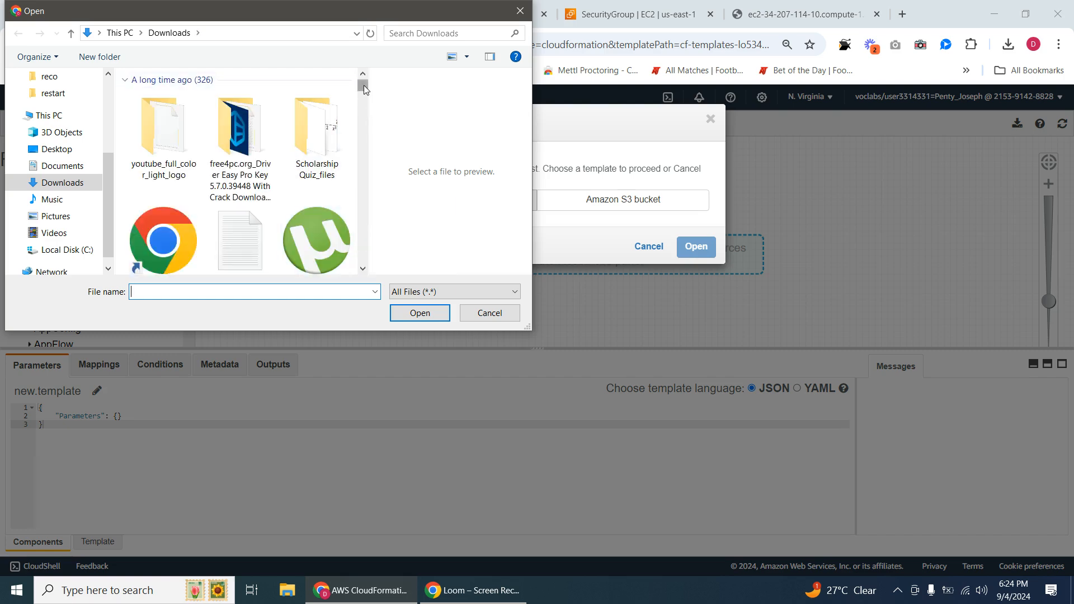
{"action": "left_click_drag", "start_coordinate": [363, 85], "coordinate": [363, 258]}
{"action": "left_click", "coordinate": [169, 228]}
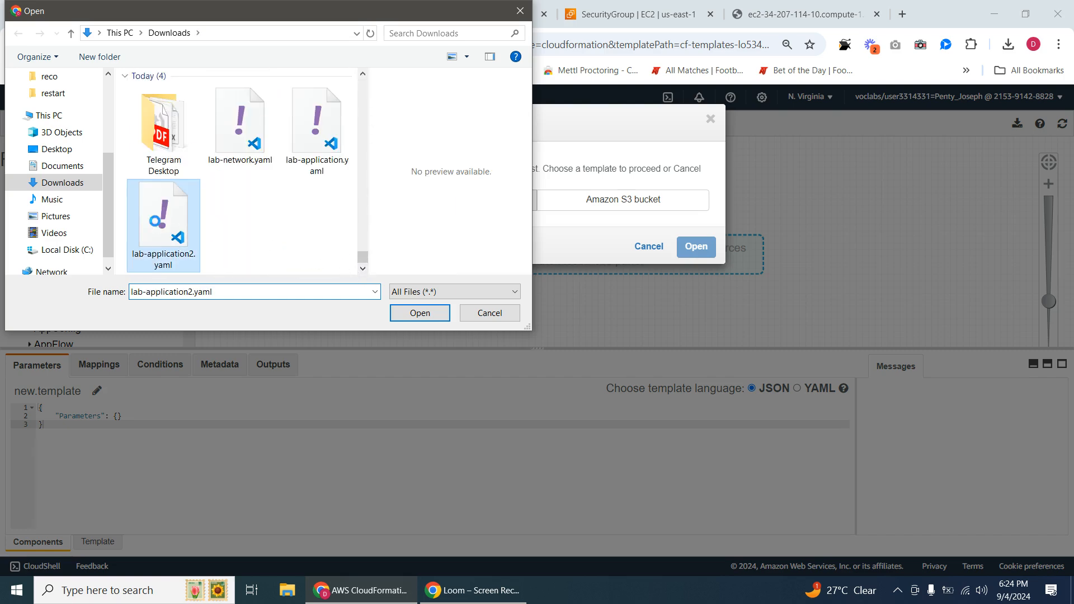
{"action": "right_click", "coordinate": [156, 221]}
{"action": "left_click", "coordinate": [213, 231]}
{"action": "left_click", "coordinate": [696, 246]}
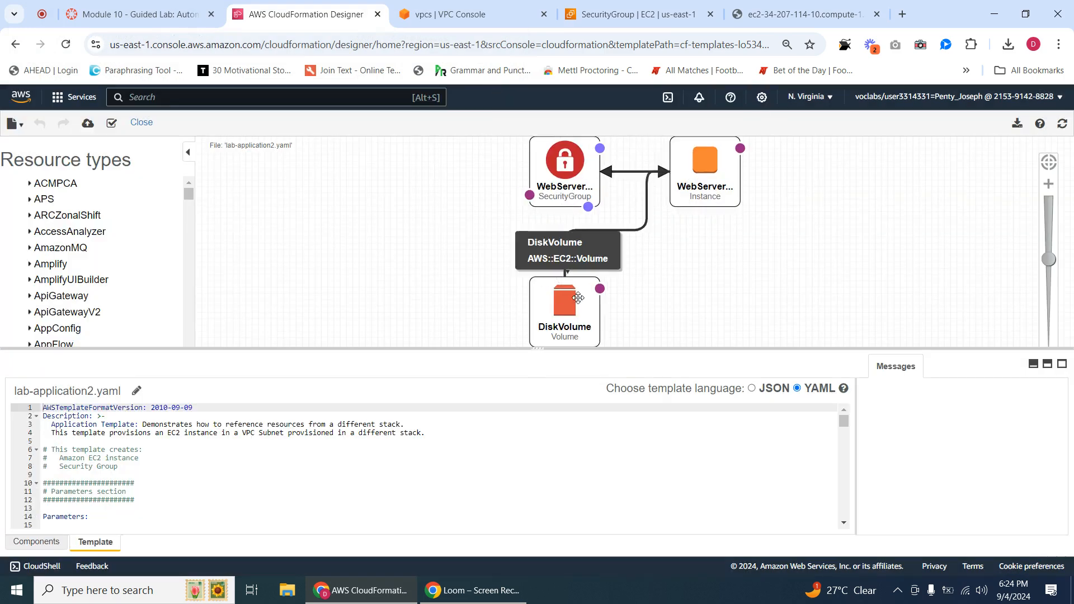
Step: Compare the opened template with the Designer diagram shown in the lab's Task 4 instructions
{"action": "left_click", "coordinate": [137, 14]}
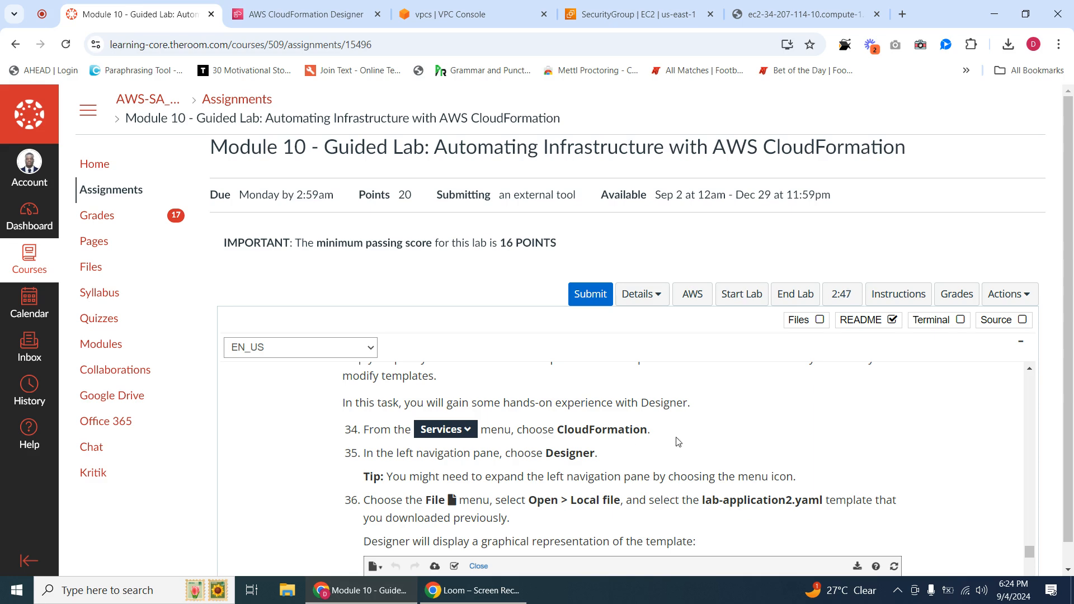
{"action": "scroll", "coordinate": [531, 424], "scroll_direction": "down", "scroll_amount": 5}
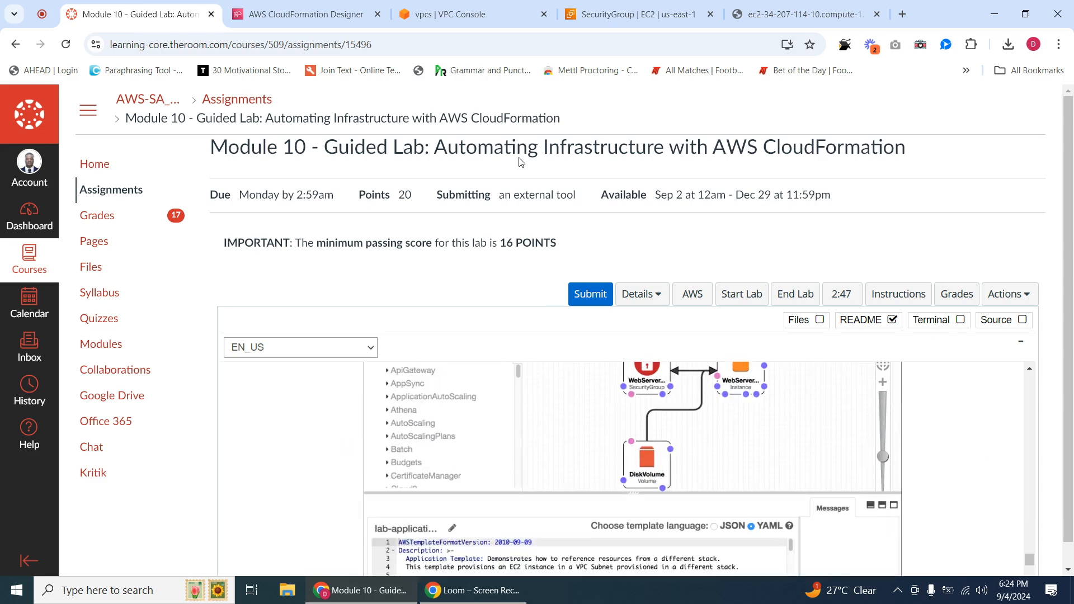
{"action": "left_click", "coordinate": [305, 14]}
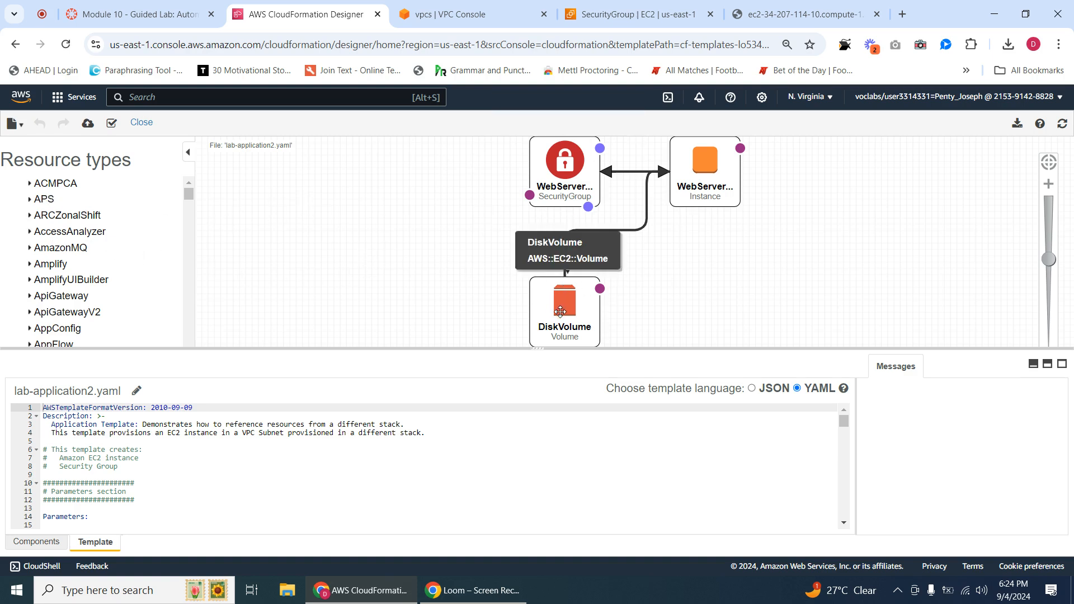
Step: Move the DiskVolume resource to the left of the security group in the diagram and examine its definition in the template's YAML code
{"action": "left_click_drag", "start_coordinate": [563, 310], "coordinate": [511, 312]}
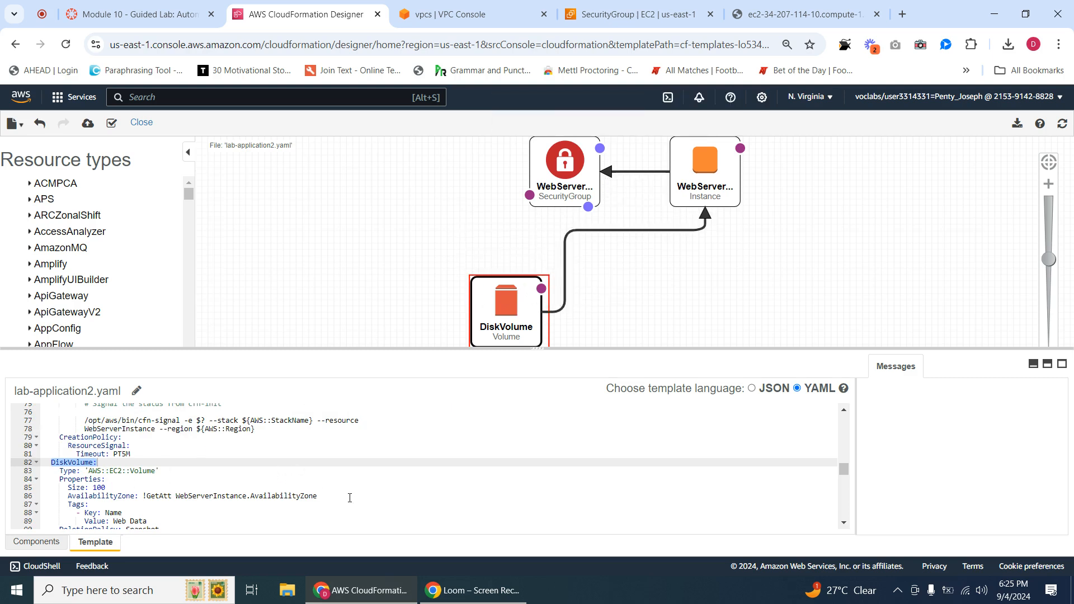
{"action": "scroll", "coordinate": [408, 454], "scroll_direction": "down", "scroll_amount": 6}
{"action": "scroll", "coordinate": [234, 504], "scroll_direction": "down", "scroll_amount": 3}
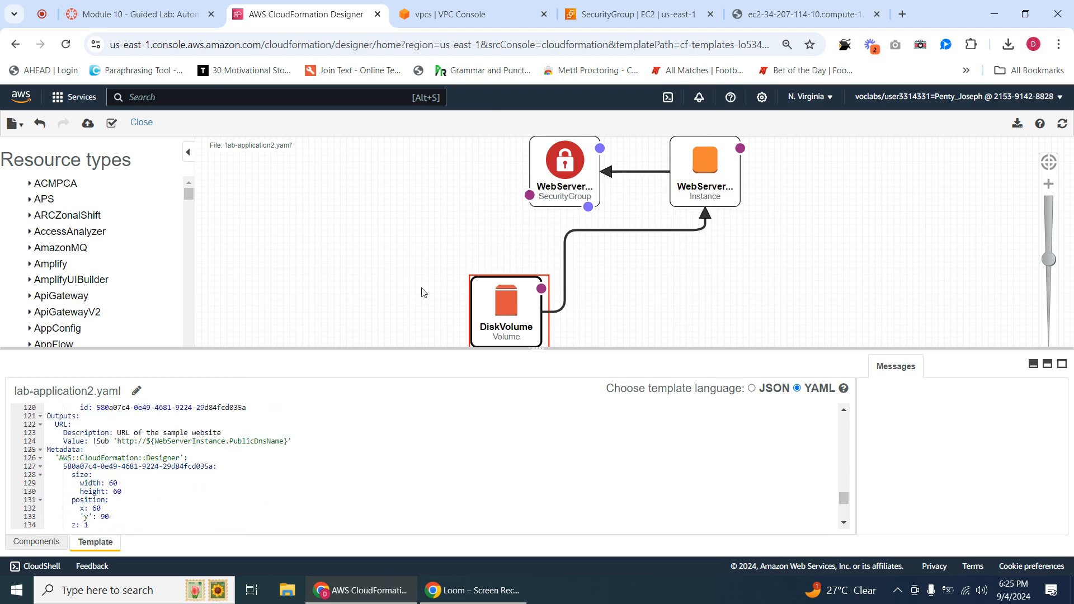
{"action": "left_click_drag", "start_coordinate": [504, 304], "coordinate": [467, 214]}
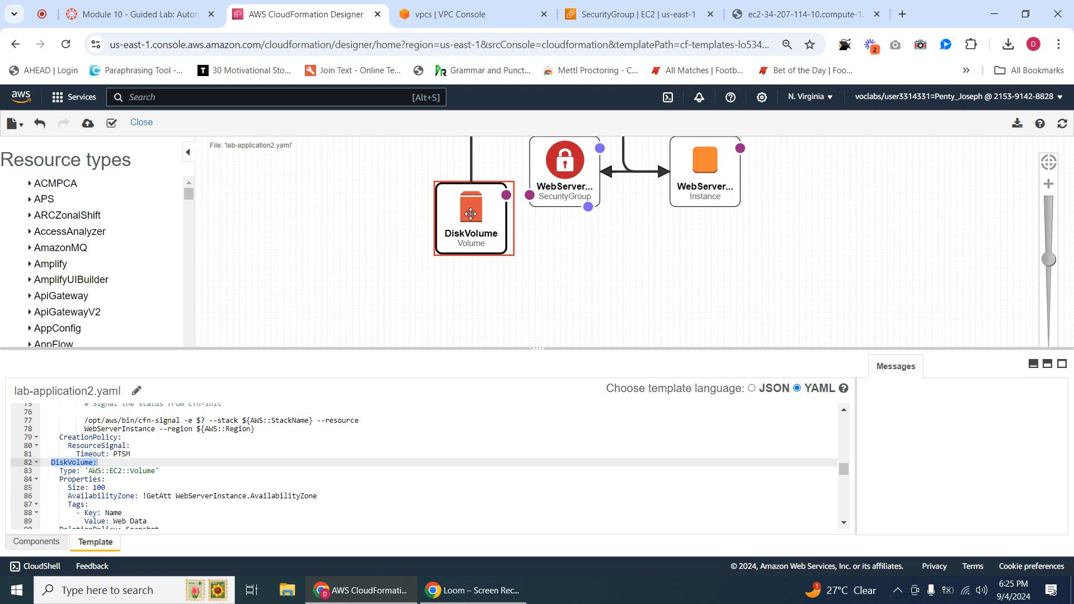
{"action": "left_click_drag", "start_coordinate": [471, 214], "coordinate": [405, 220]}
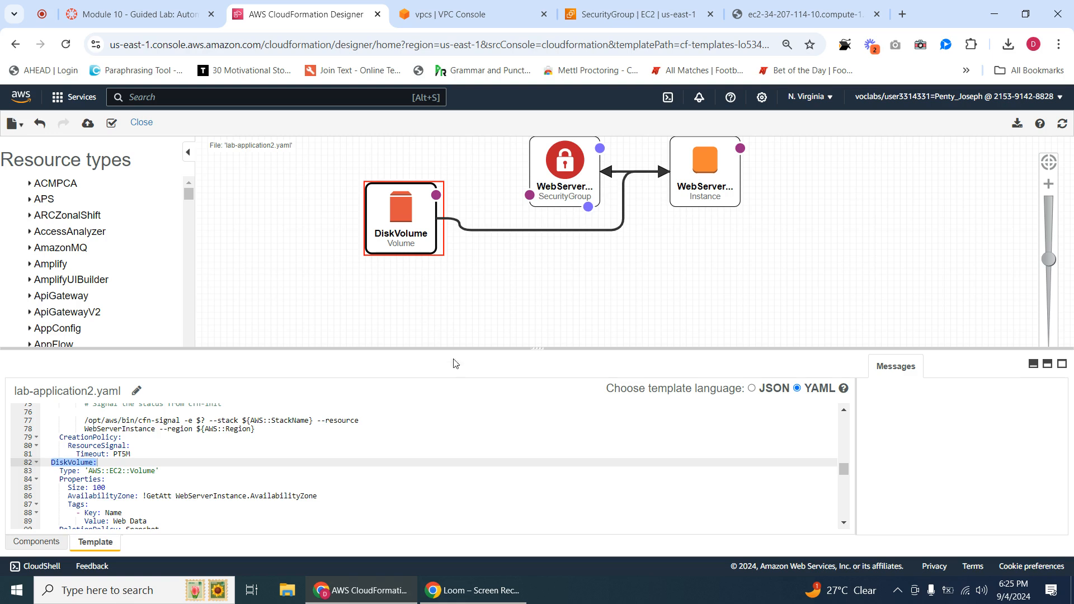
{"action": "scroll", "coordinate": [518, 419], "scroll_direction": "down", "scroll_amount": 1}
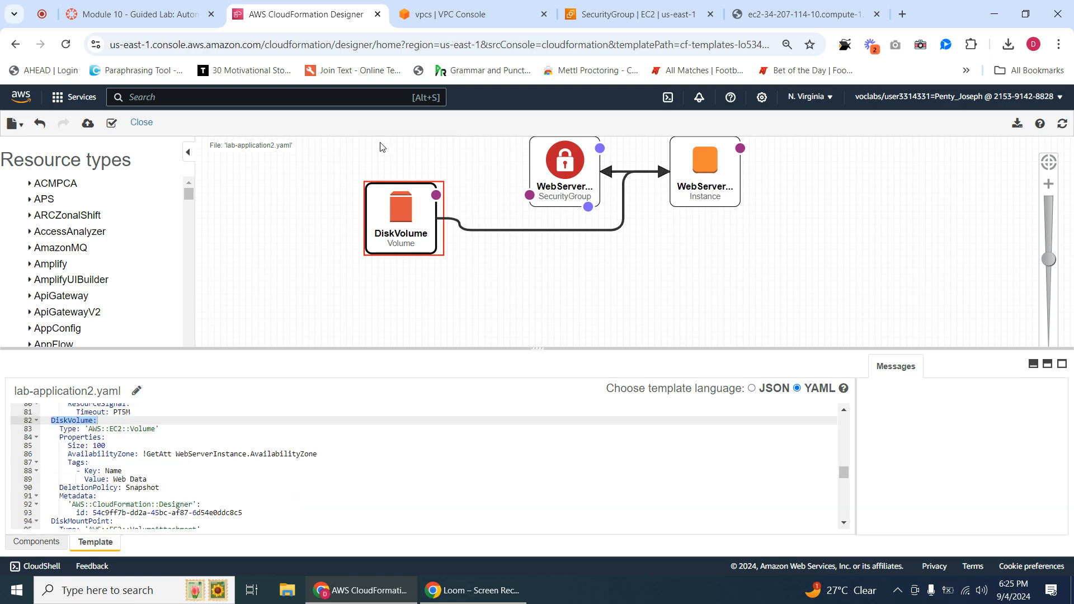
Step: Leave Designer without saving the changes and return to the CloudFormation console
{"action": "left_click", "coordinate": [136, 16]}
{"action": "left_click", "coordinate": [313, 15]}
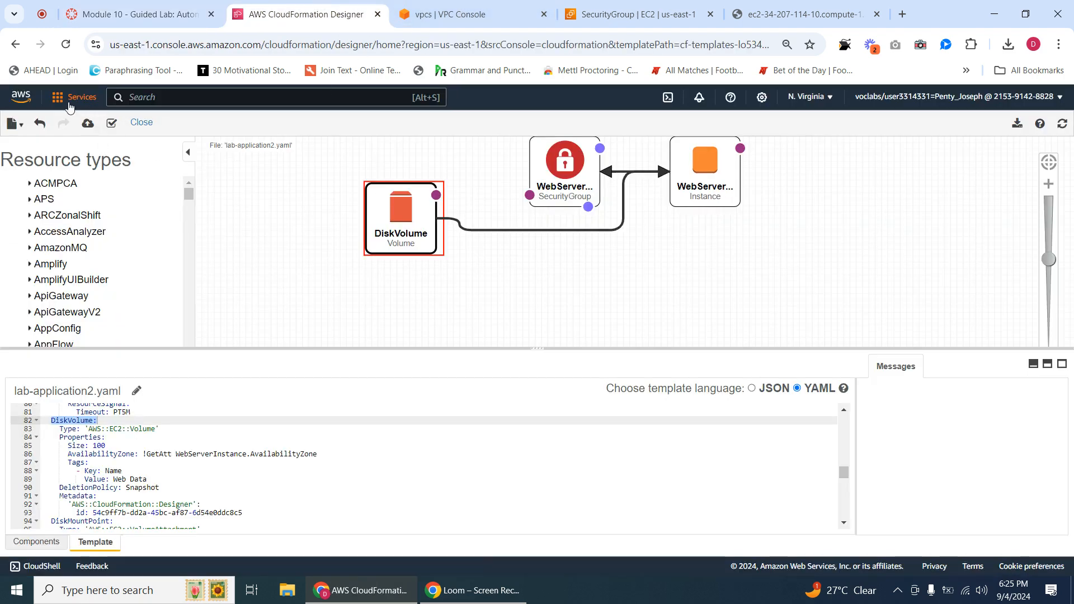
{"action": "left_click", "coordinate": [69, 99]}
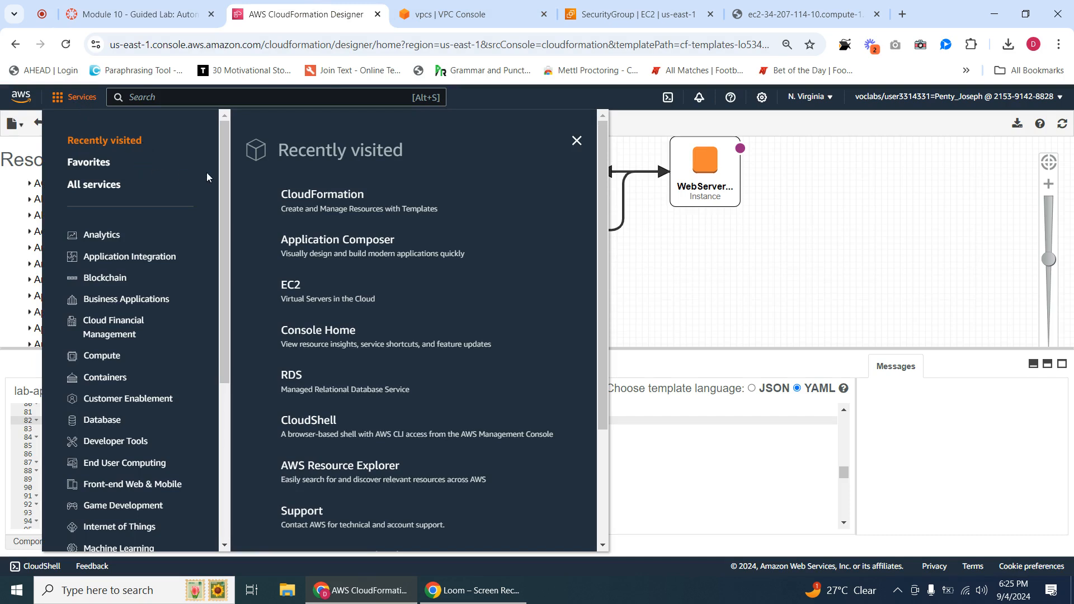
{"action": "left_click", "coordinate": [303, 190]}
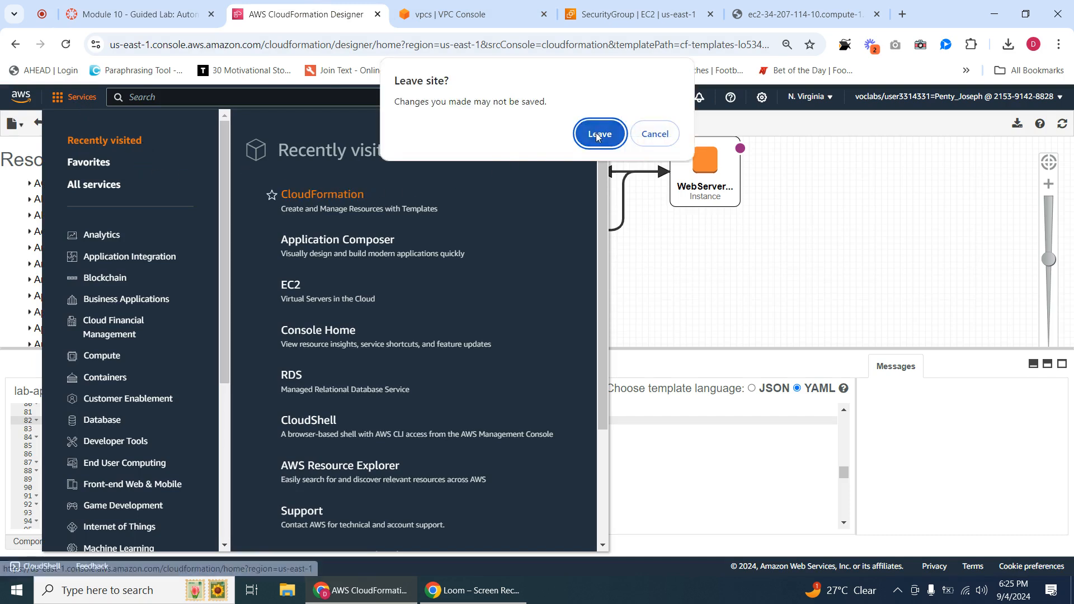
{"action": "left_click", "coordinate": [595, 136]}
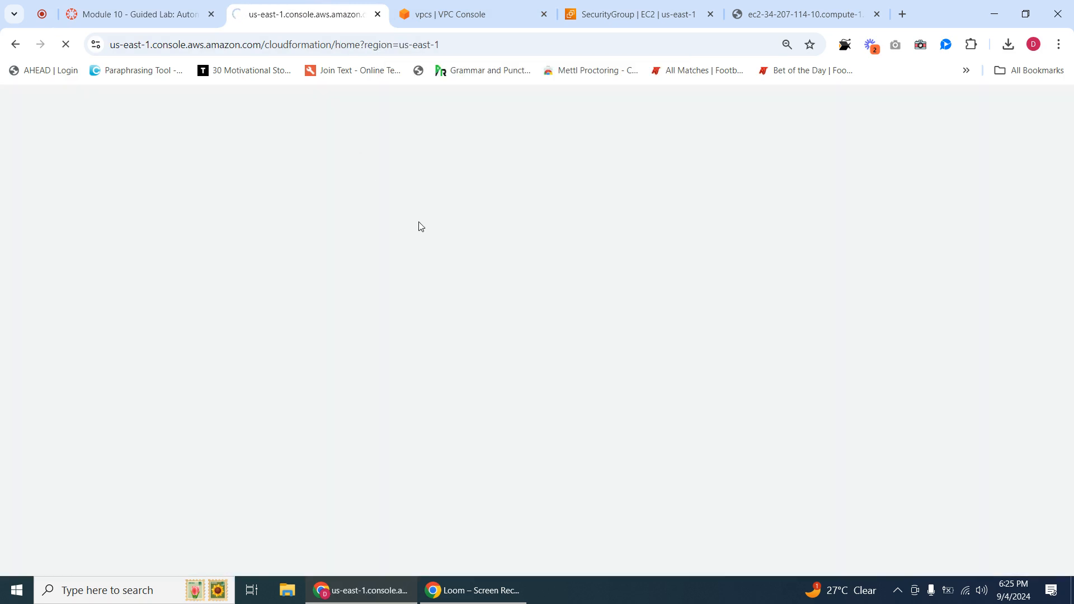
Step: Read the lab's Task 5 instructions on the deletion policy and on deleting the lab-application stack
{"action": "left_click", "coordinate": [134, 14]}
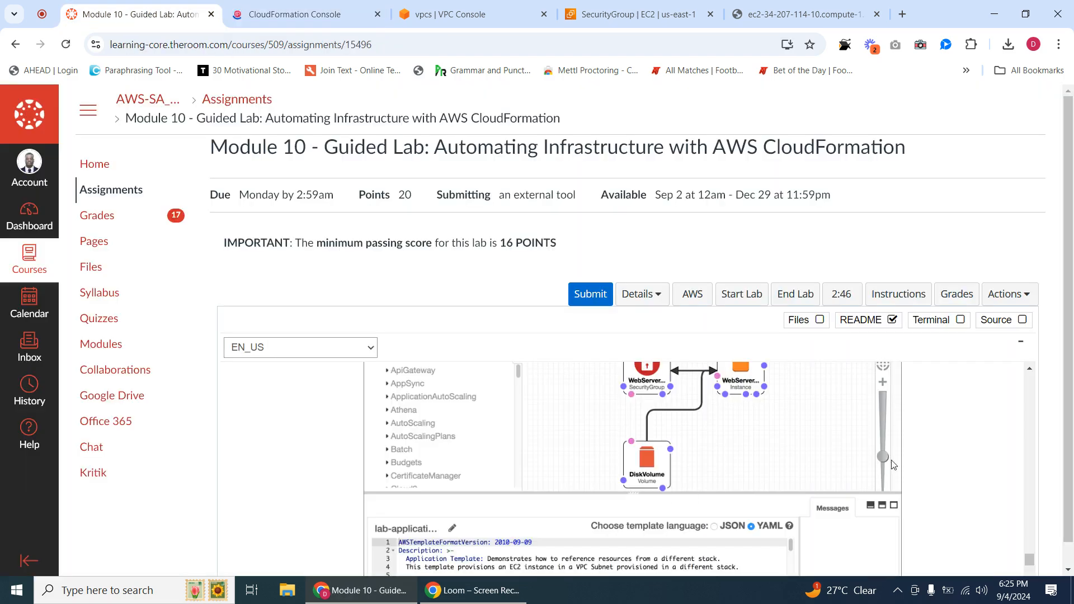
{"action": "left_click_drag", "start_coordinate": [1029, 559], "coordinate": [1035, 570]}
{"action": "scroll", "coordinate": [1035, 570], "scroll_direction": "down", "scroll_amount": 3}
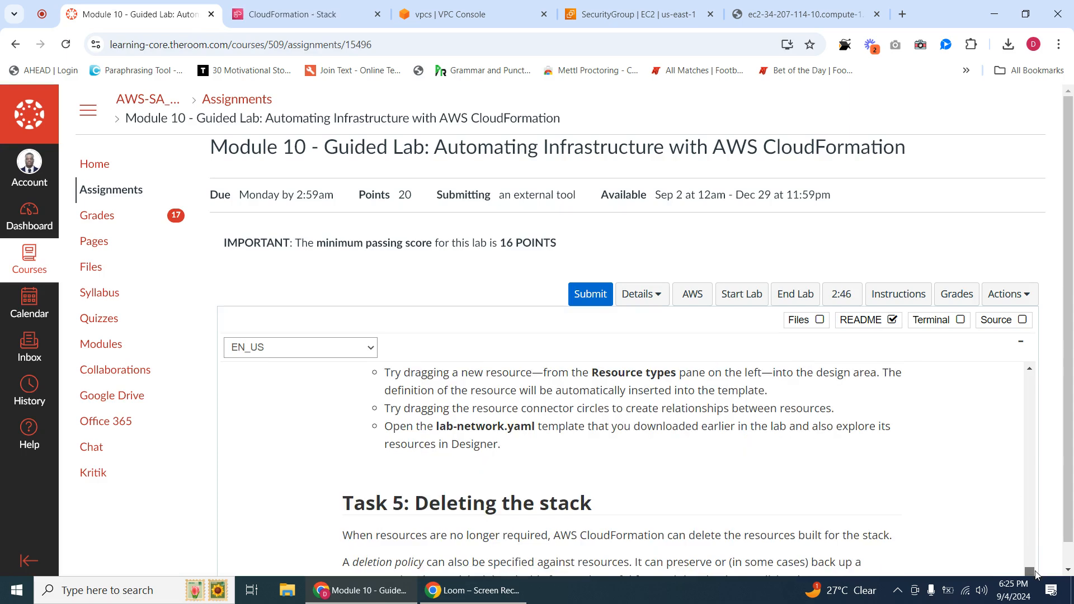
{"action": "scroll", "coordinate": [1035, 573], "scroll_direction": "down", "scroll_amount": 4}
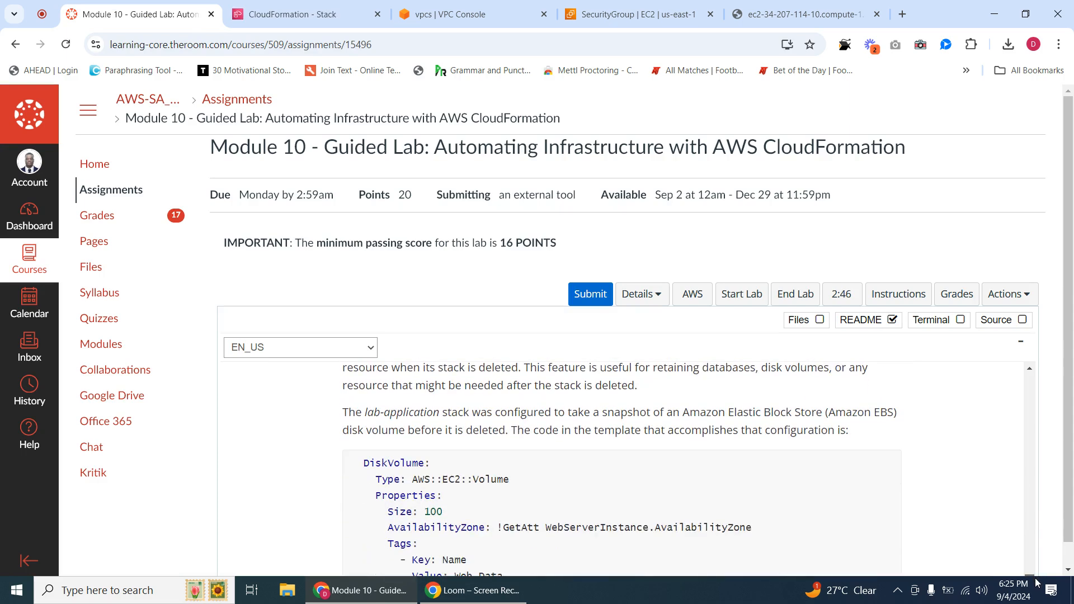
{"action": "scroll", "coordinate": [1035, 583], "scroll_direction": "down", "scroll_amount": 4}
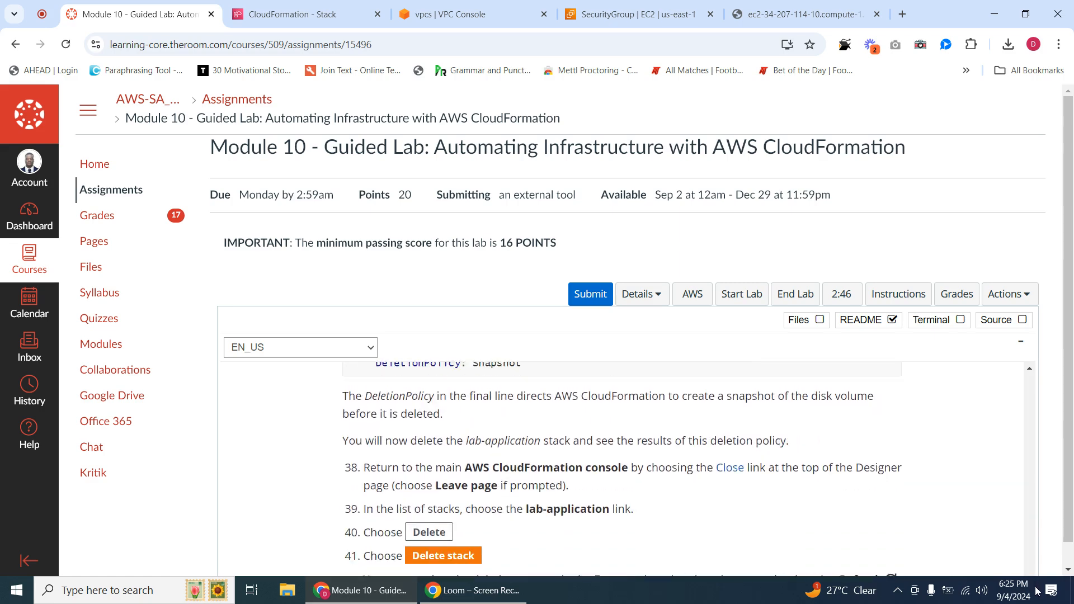
{"action": "scroll", "coordinate": [1035, 590], "scroll_direction": "down", "scroll_amount": 2}
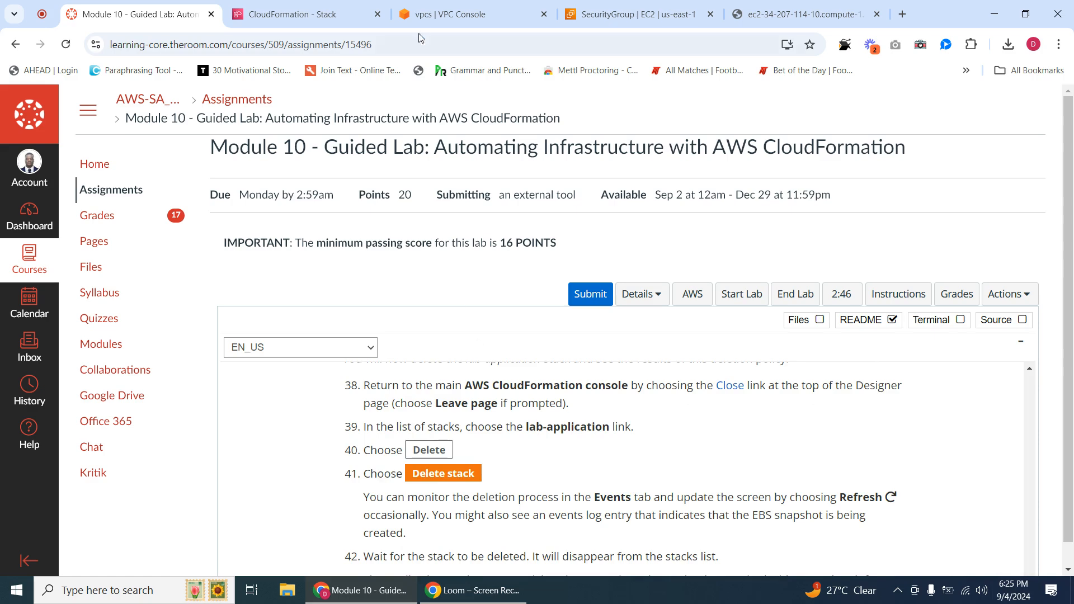
Step: Delete the lab-application stack and open its event log to monitor the deletion
{"action": "left_click", "coordinate": [297, 14]}
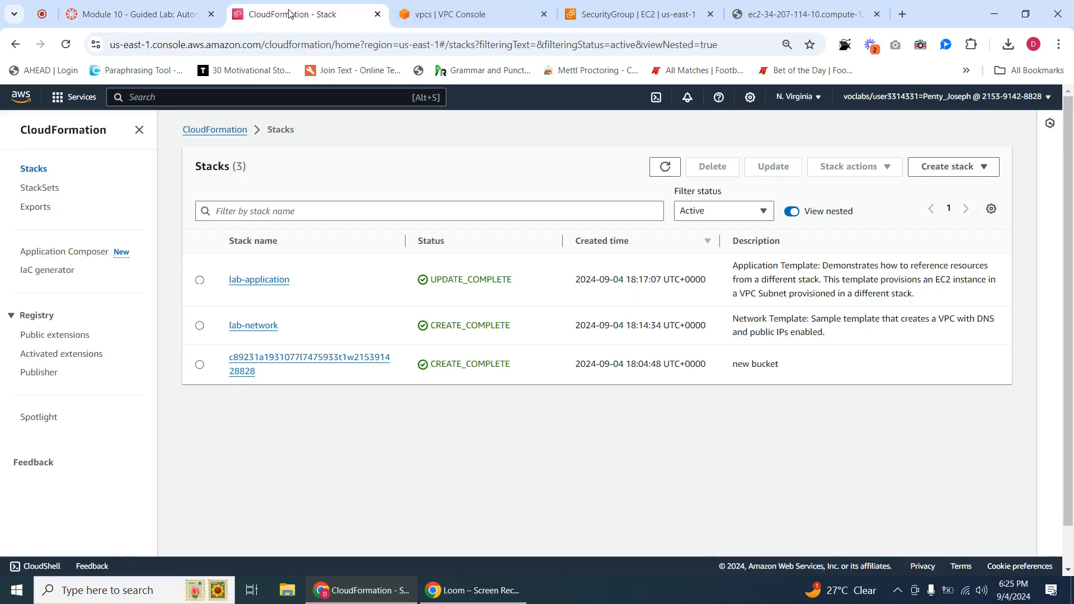
{"action": "left_click", "coordinate": [199, 281]}
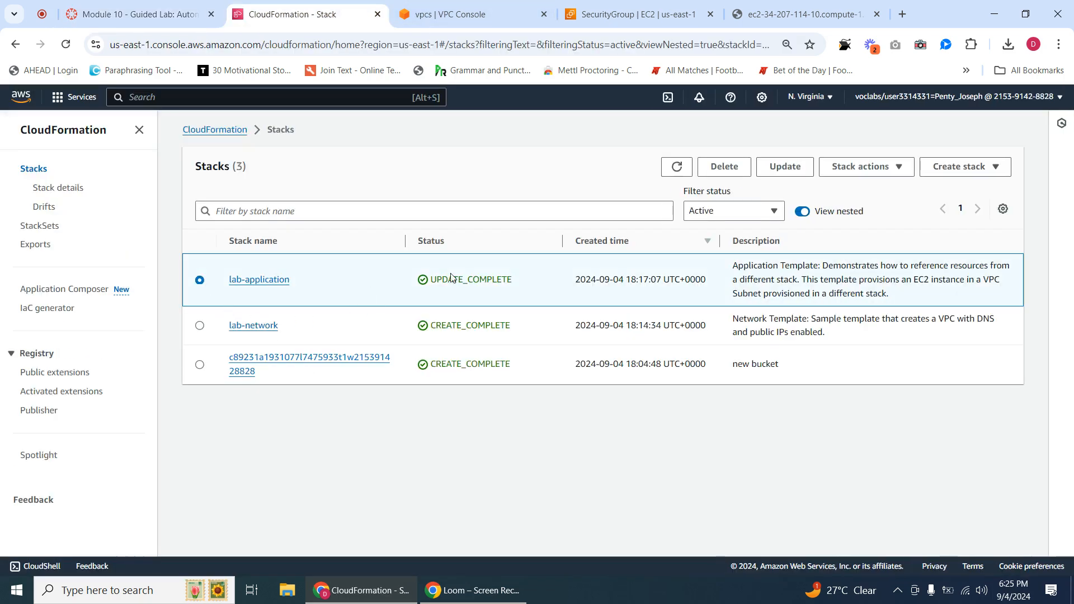
{"action": "left_click", "coordinate": [725, 168]}
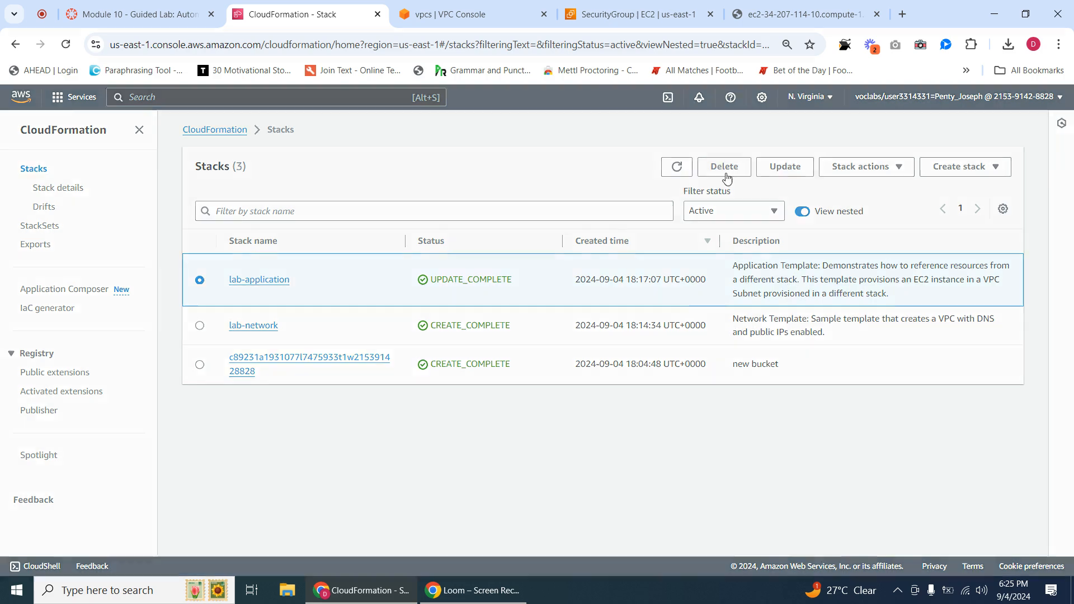
{"action": "left_click", "coordinate": [678, 404]}
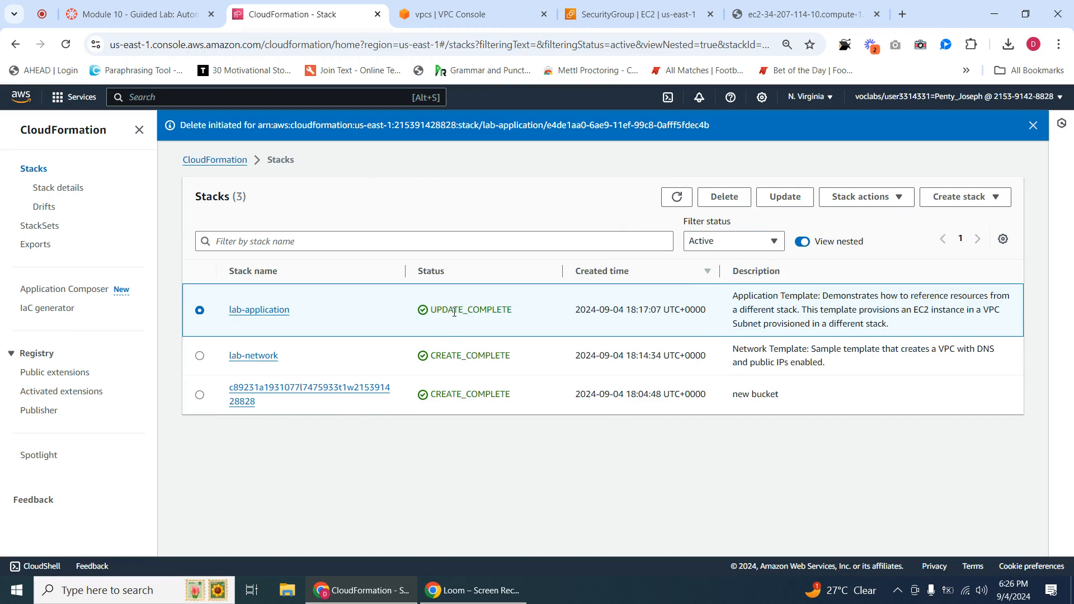
{"action": "left_click", "coordinate": [258, 311]}
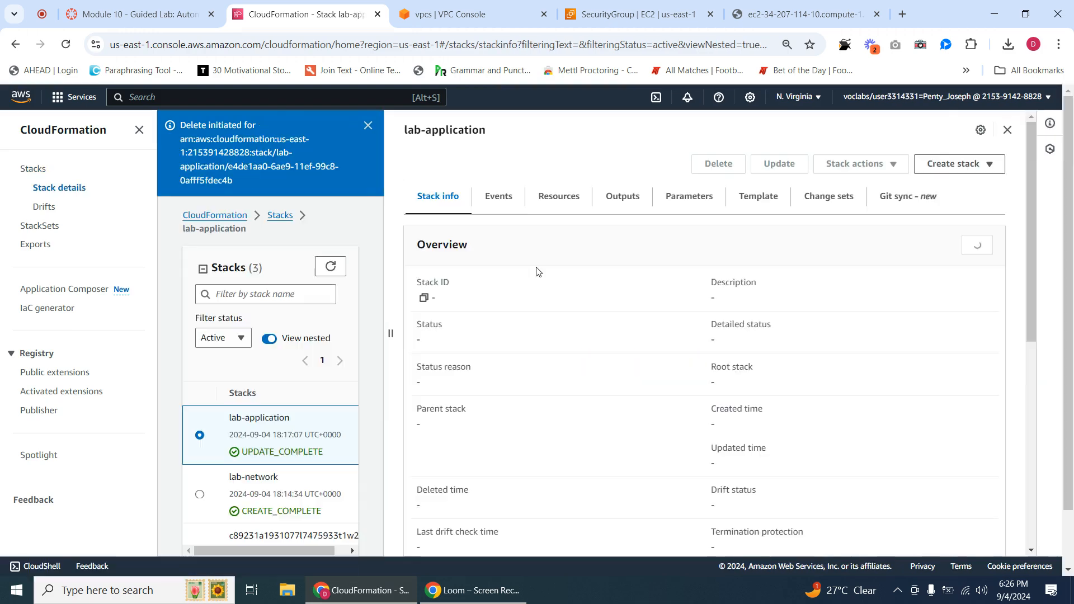
{"action": "left_click", "coordinate": [499, 198]}
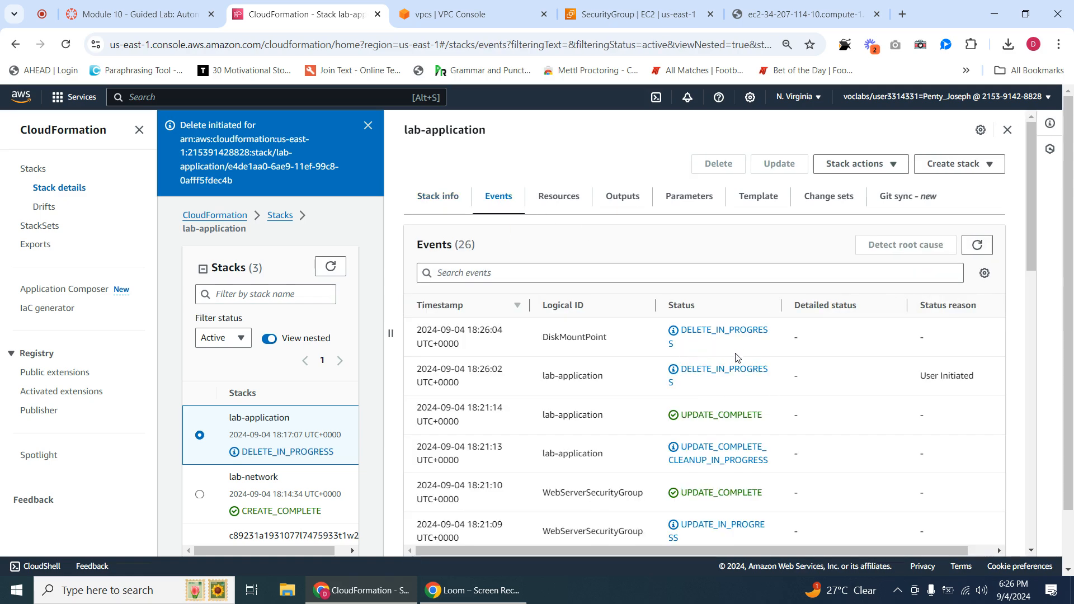
Step: Refresh the lab-application stack's event log repeatedly to follow the deletion, and dismiss the delete notification
{"action": "left_click", "coordinate": [977, 245]}
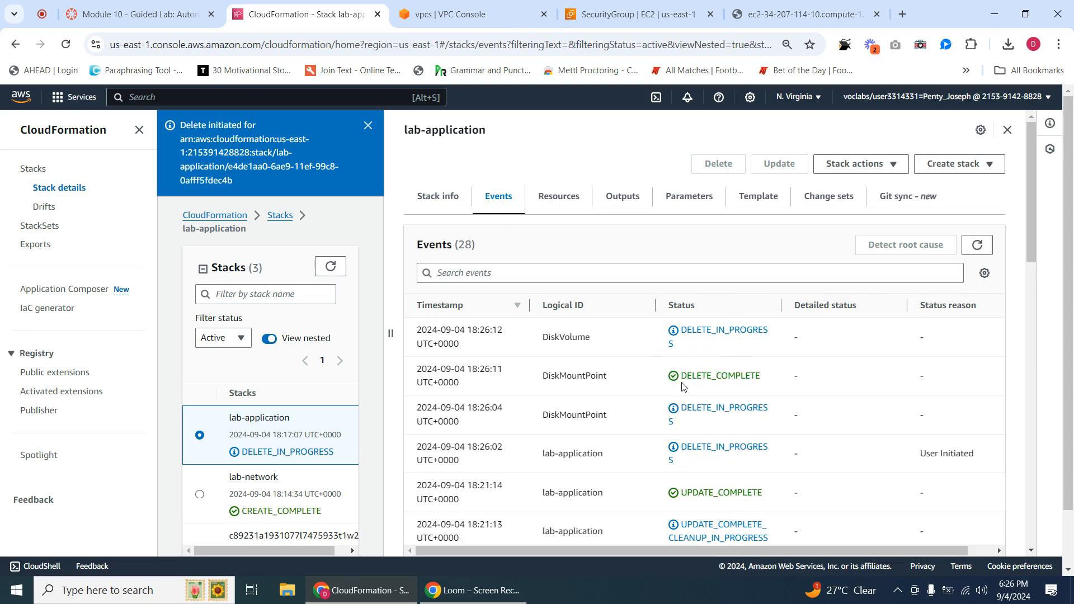
{"action": "left_click", "coordinate": [976, 245]}
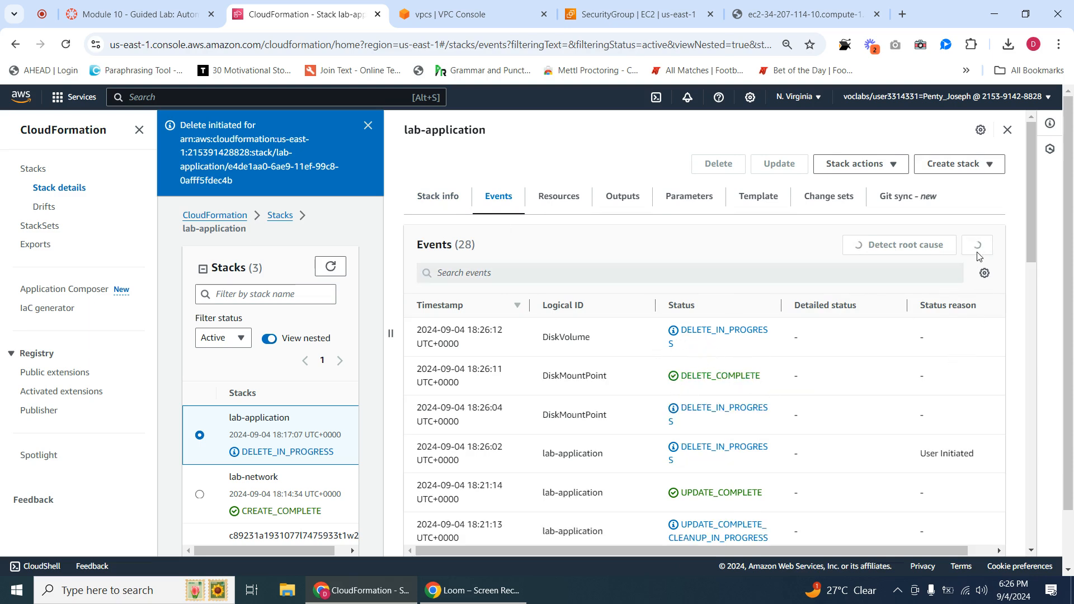
{"action": "left_click", "coordinate": [978, 247]}
{"action": "left_click", "coordinate": [978, 248]}
{"action": "left_click", "coordinate": [979, 249]}
{"action": "left_click", "coordinate": [978, 248]}
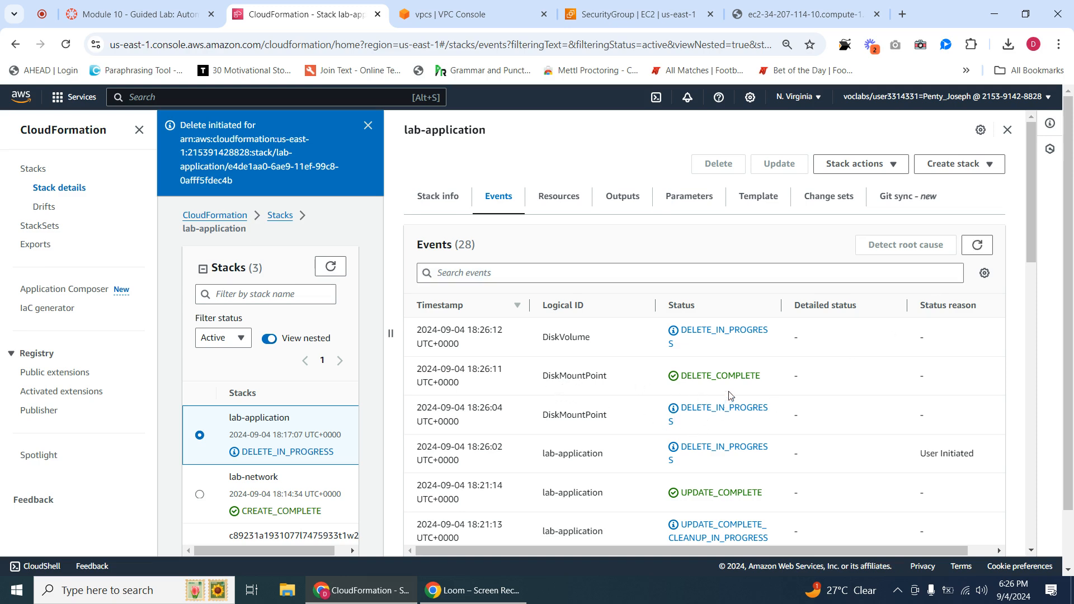
{"action": "scroll", "coordinate": [718, 453], "scroll_direction": "down", "scroll_amount": 1}
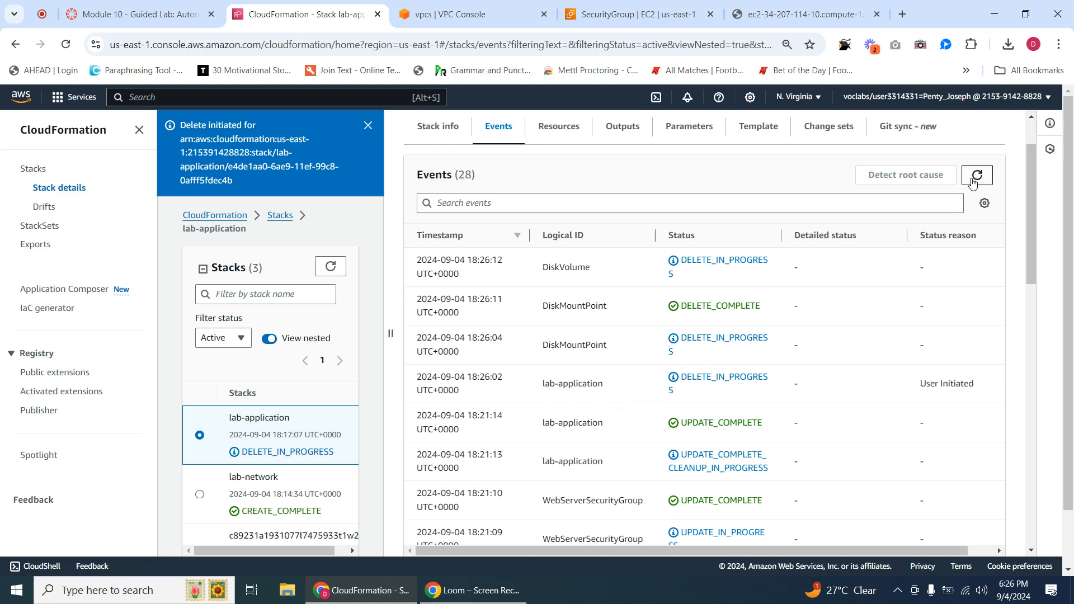
{"action": "left_click", "coordinate": [975, 175]}
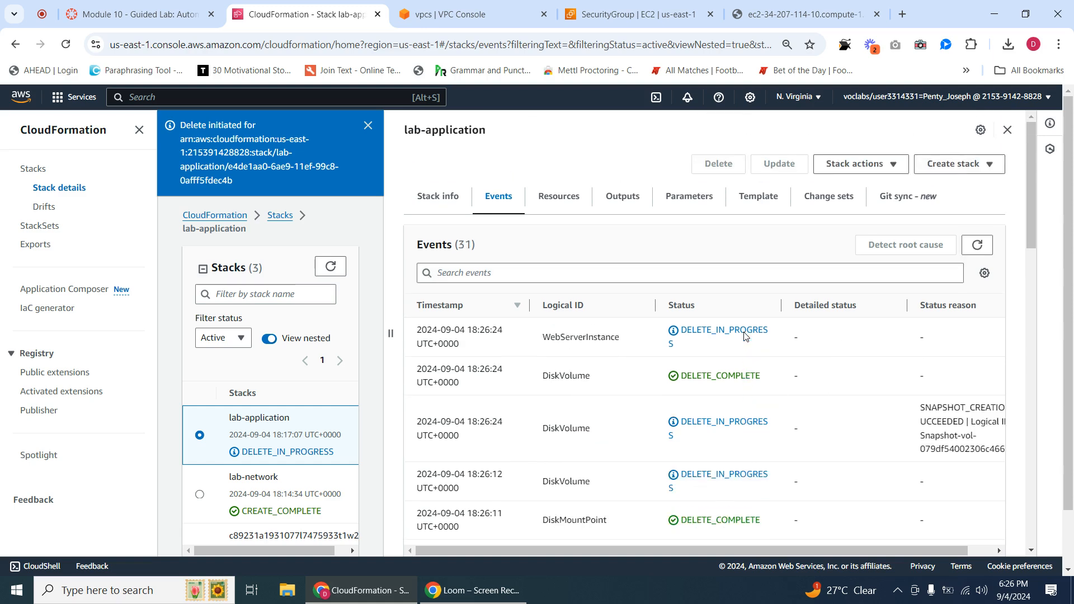
{"action": "left_click", "coordinate": [974, 243]}
{"action": "left_click", "coordinate": [975, 243]}
{"action": "left_click", "coordinate": [368, 125]}
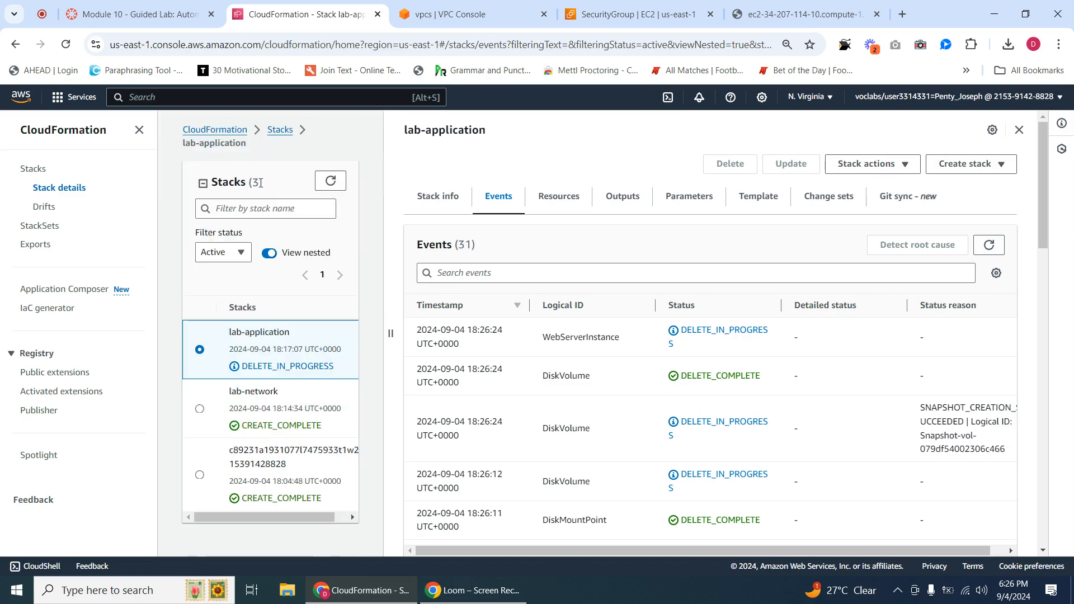
Step: Read the lab instructions on waiting for the stack deletion and verifying the EBS volume snapshot in EC2
{"action": "left_click", "coordinate": [156, 14]}
{"action": "scroll", "coordinate": [562, 473], "scroll_direction": "down", "scroll_amount": 6}
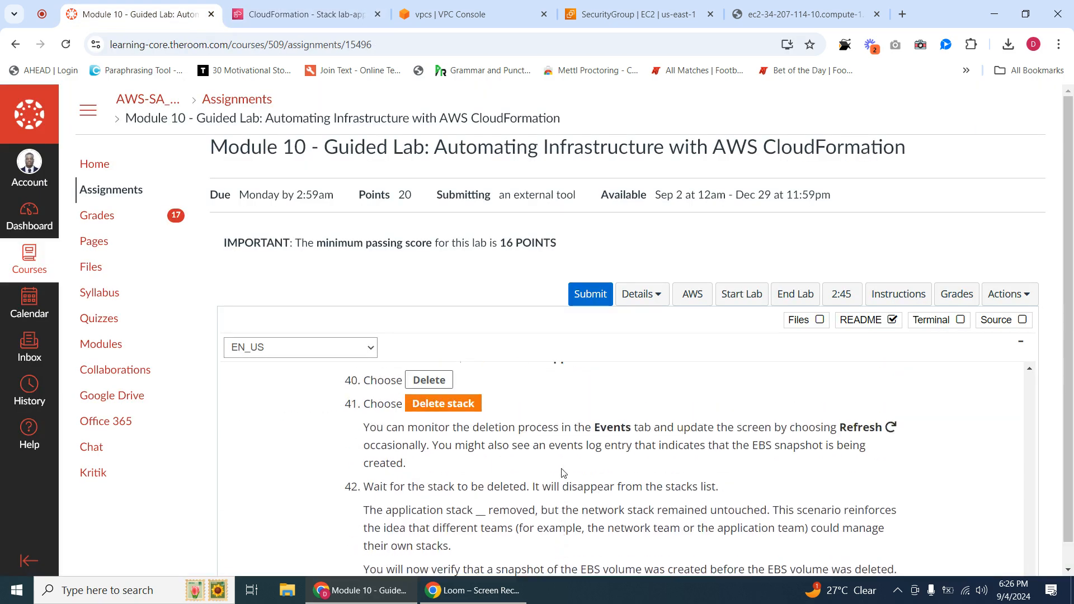
{"action": "scroll", "coordinate": [571, 465], "scroll_direction": "up", "scroll_amount": 1}
{"action": "scroll", "coordinate": [571, 459], "scroll_direction": "down", "scroll_amount": 1}
{"action": "scroll", "coordinate": [571, 459], "scroll_direction": "down", "scroll_amount": 5}
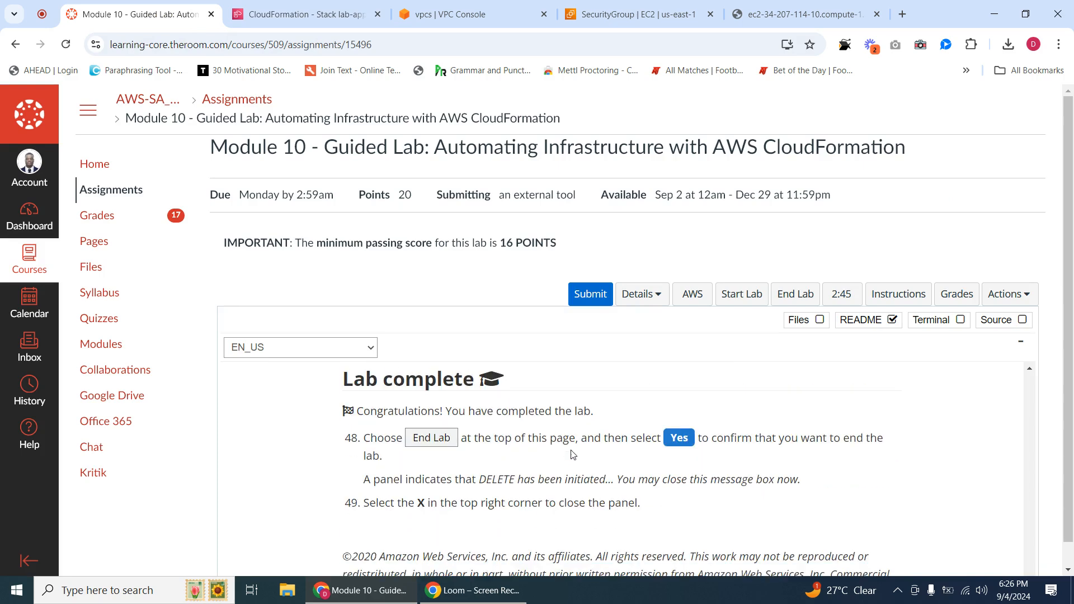
{"action": "scroll", "coordinate": [573, 442], "scroll_direction": "up", "scroll_amount": 8}
{"action": "scroll", "coordinate": [574, 428], "scroll_direction": "up", "scroll_amount": 4}
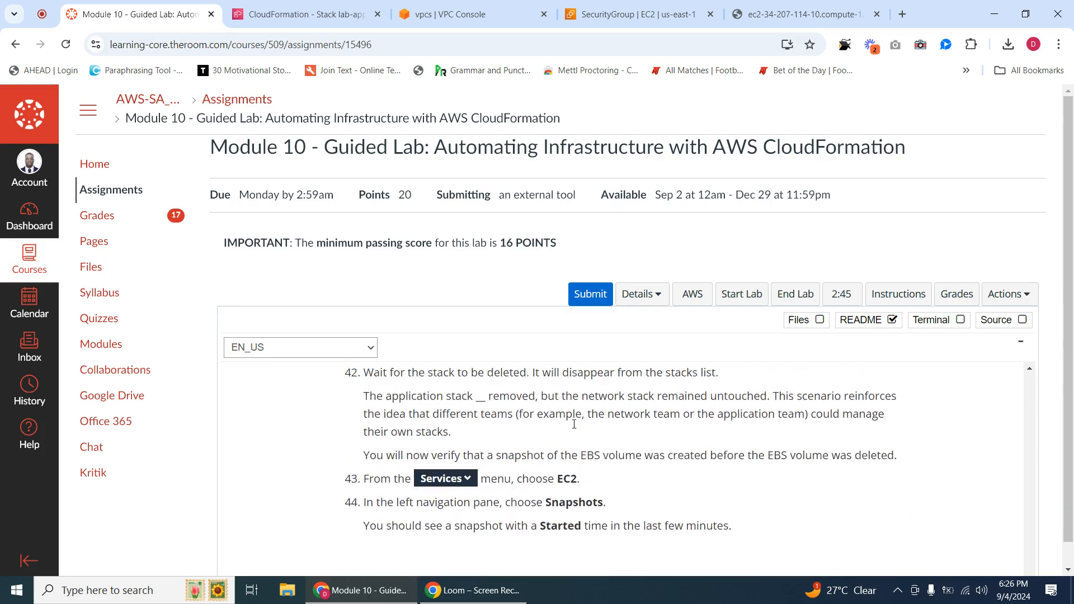
{"action": "scroll", "coordinate": [573, 428], "scroll_direction": "down", "scroll_amount": 4}
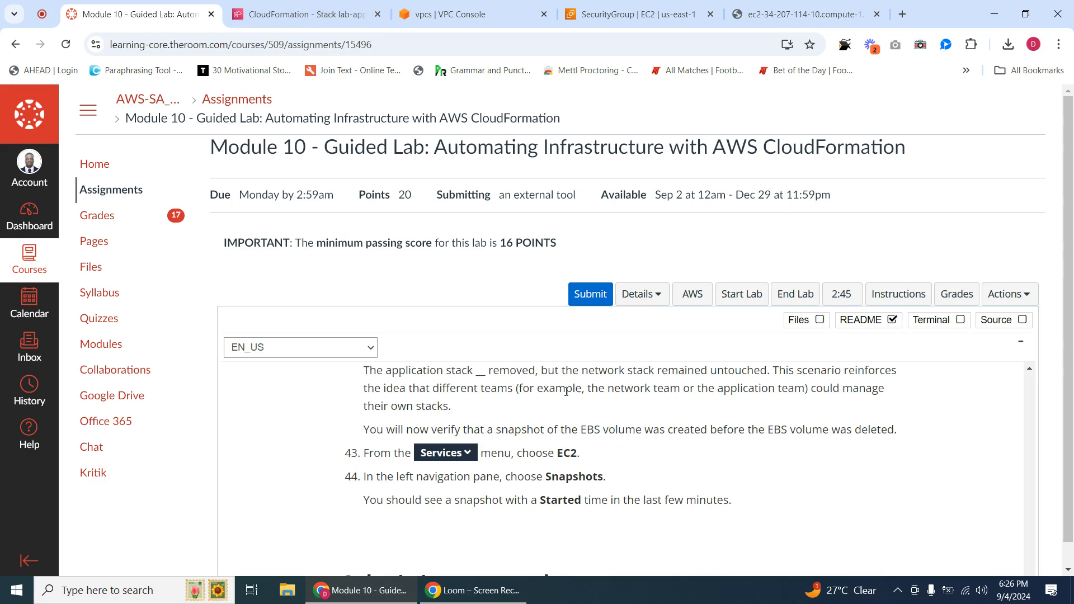
Step: Open the Snapshots list in the EC2 console and examine the Web Data snapshot's status, start time and other columns
{"action": "left_click", "coordinate": [305, 14]}
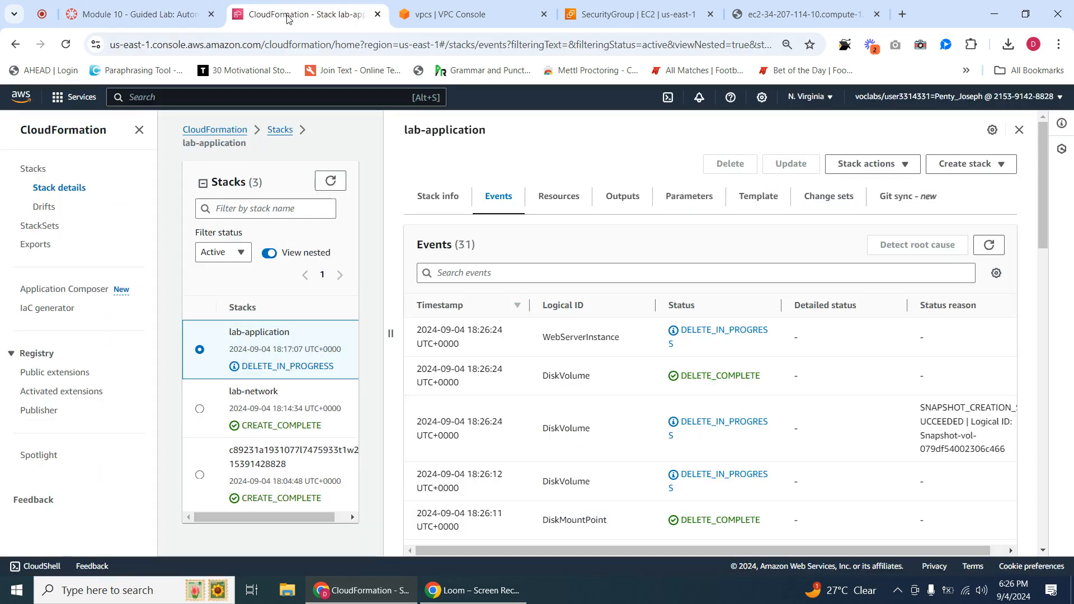
{"action": "left_click", "coordinate": [632, 14]}
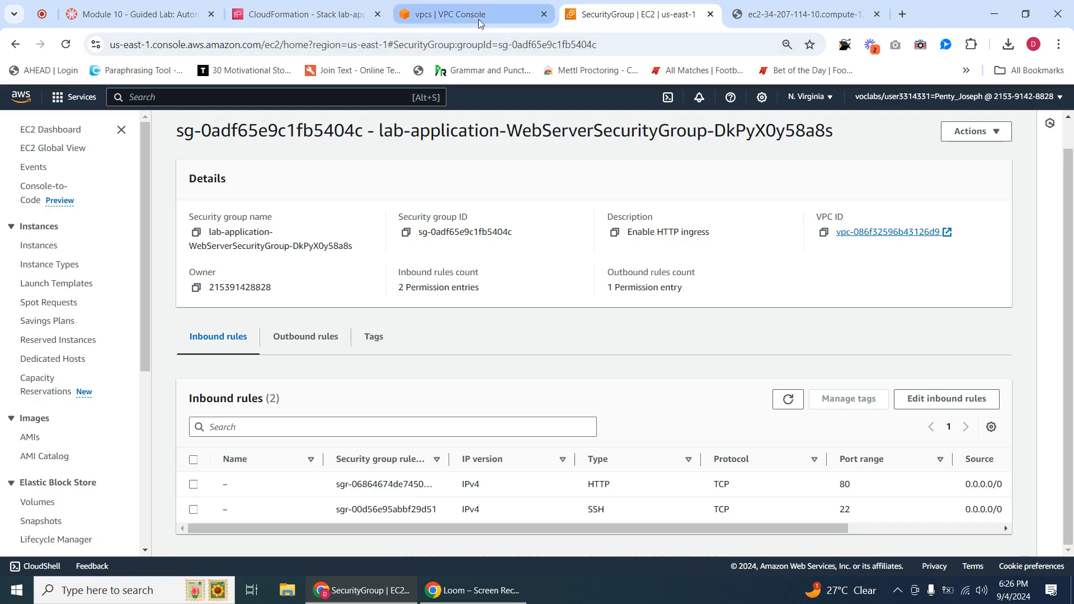
{"action": "left_click", "coordinate": [398, 14]}
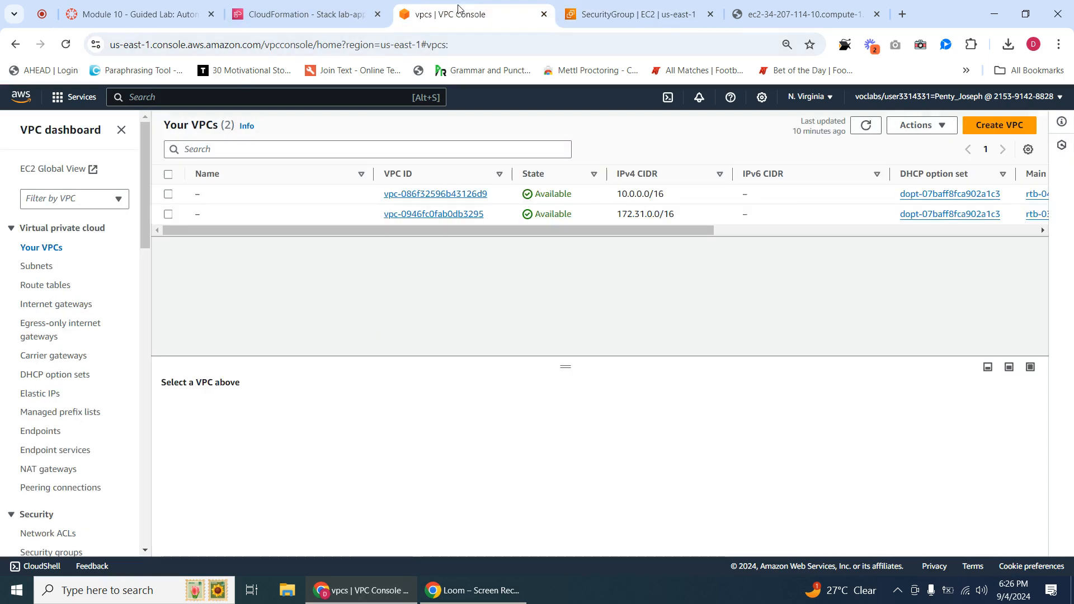
{"action": "left_click", "coordinate": [304, 14]}
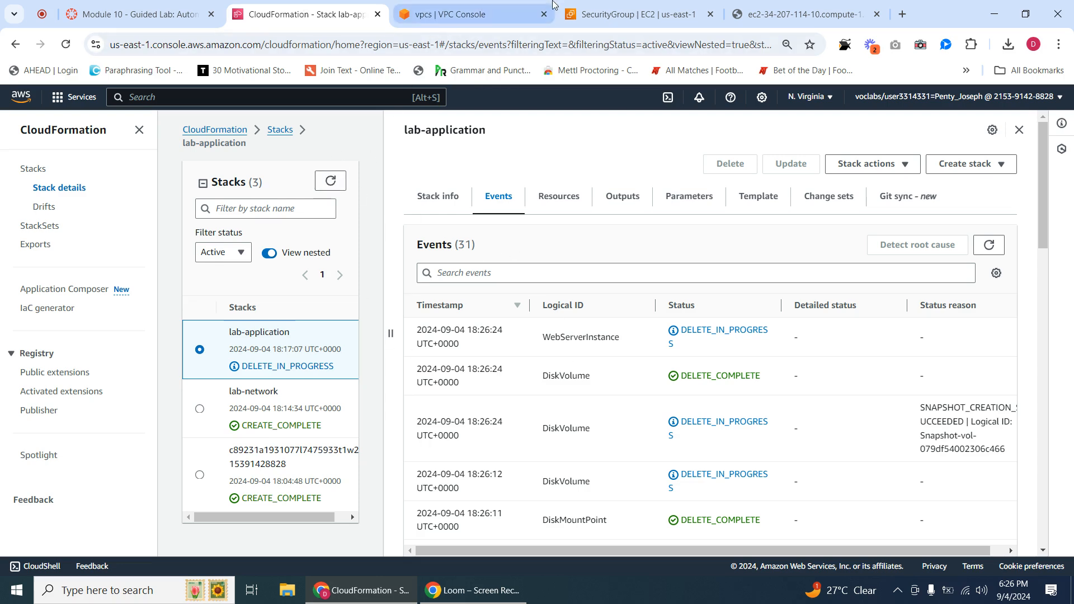
{"action": "left_click", "coordinate": [637, 14]}
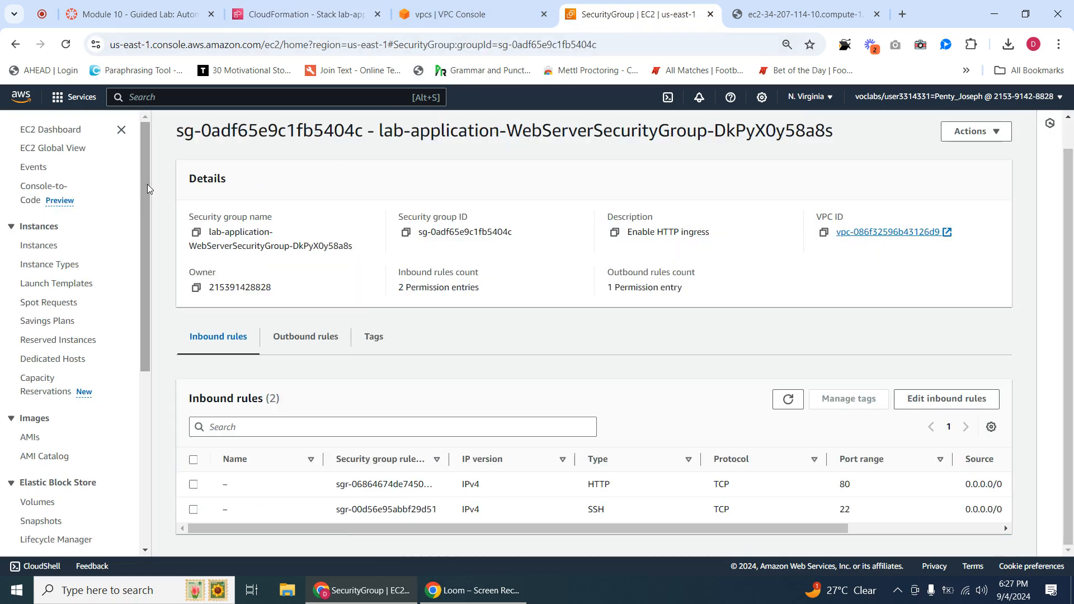
{"action": "left_click_drag", "start_coordinate": [147, 184], "coordinate": [133, 354]}
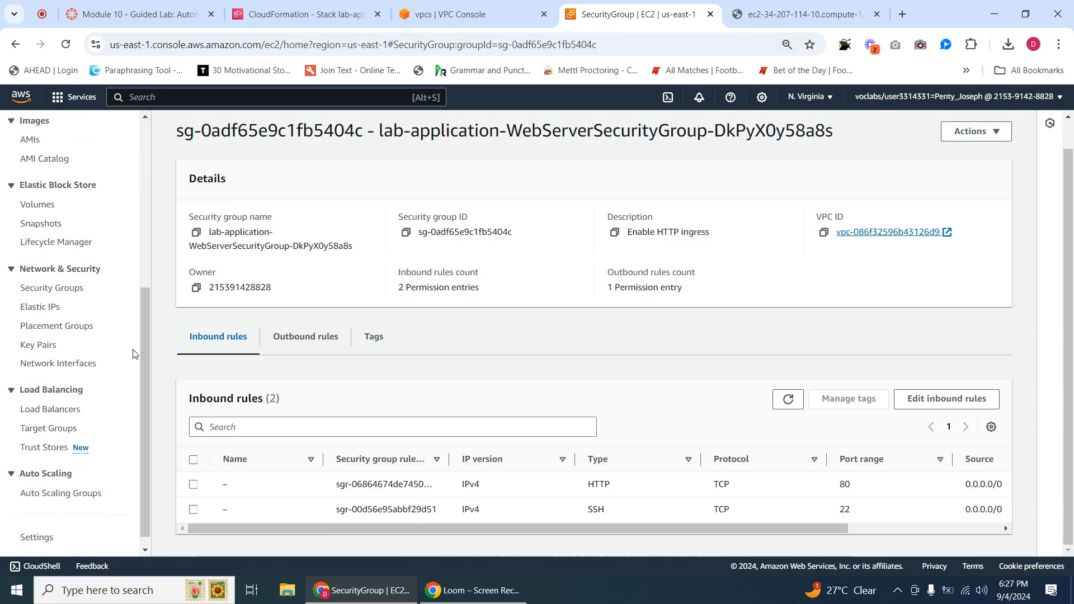
{"action": "left_click", "coordinate": [43, 223]}
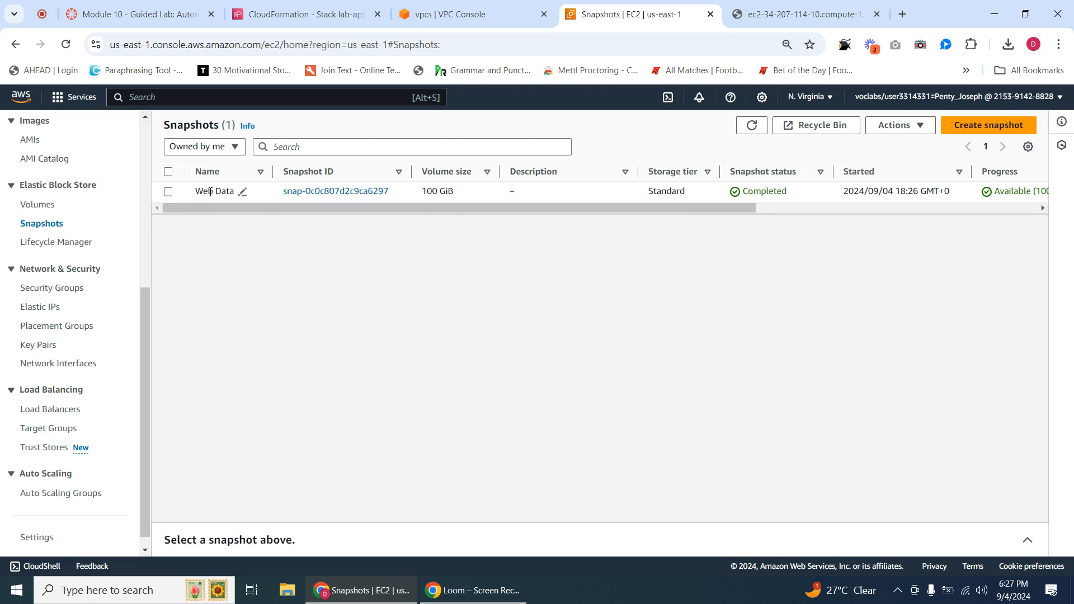
{"action": "left_click_drag", "start_coordinate": [690, 206], "coordinate": [910, 220]}
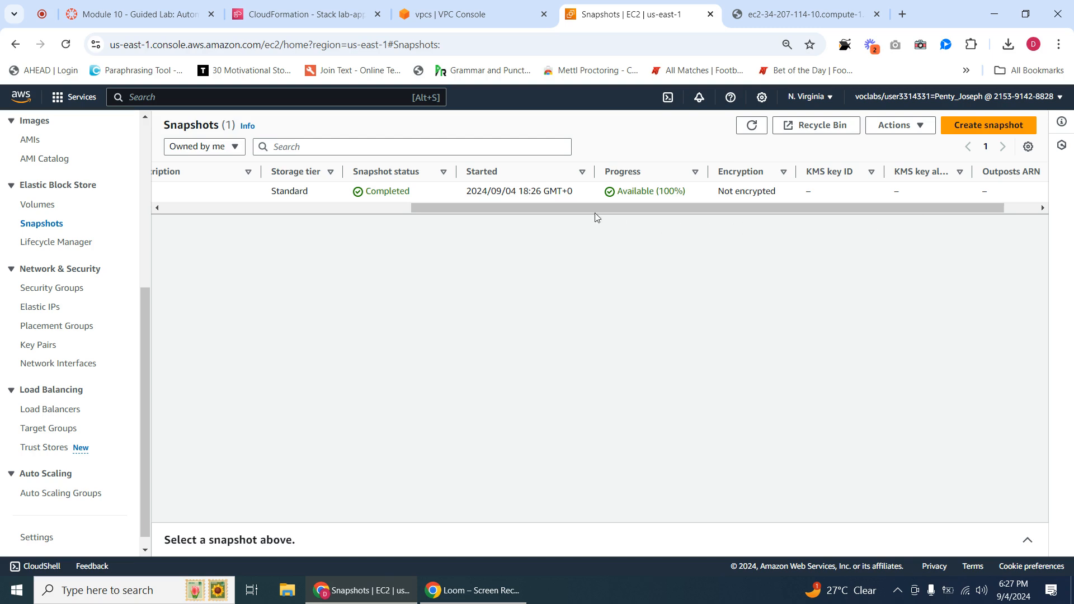
{"action": "left_click_drag", "start_coordinate": [552, 207], "coordinate": [242, 224]}
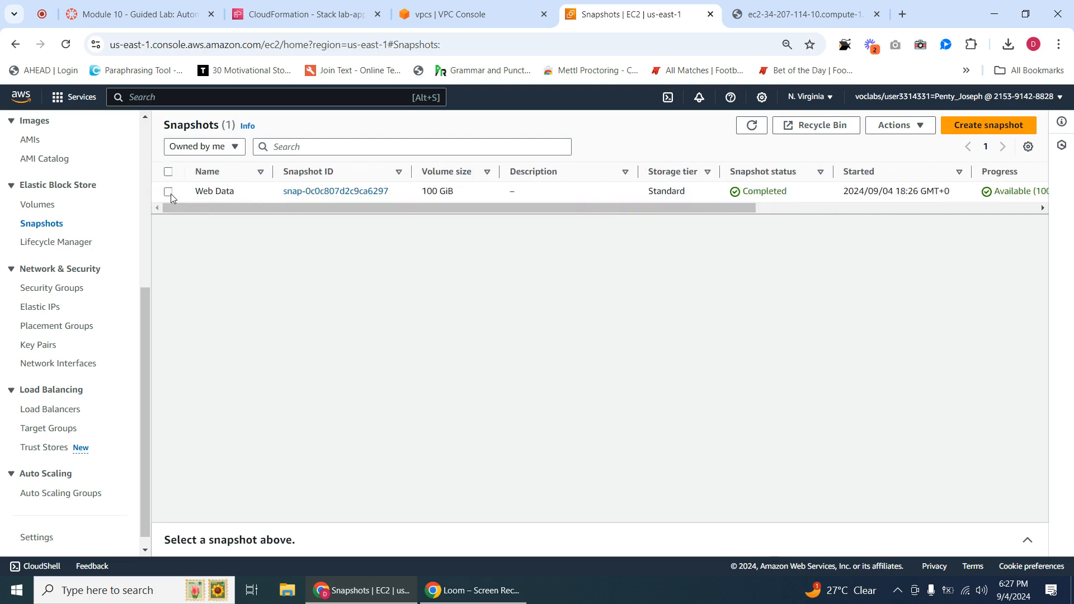
Step: Open the Web Data snapshot's details and examine its source volume, encryption, lock and sharing settings
{"action": "left_click", "coordinate": [345, 193]}
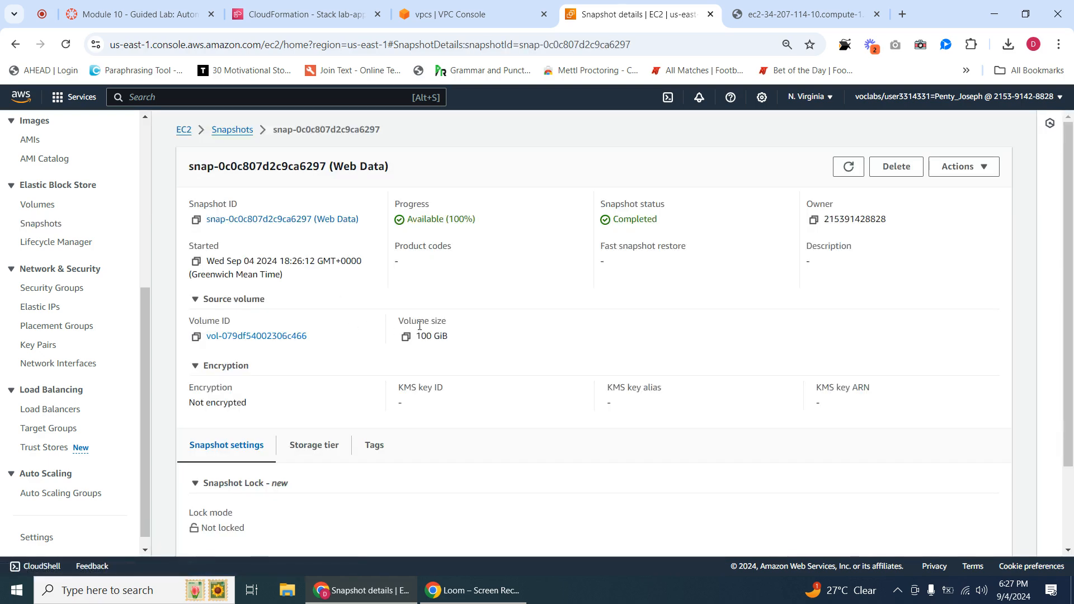
{"action": "scroll", "coordinate": [444, 322], "scroll_direction": "down", "scroll_amount": 1}
{"action": "scroll", "coordinate": [445, 323], "scroll_direction": "down", "scroll_amount": 3}
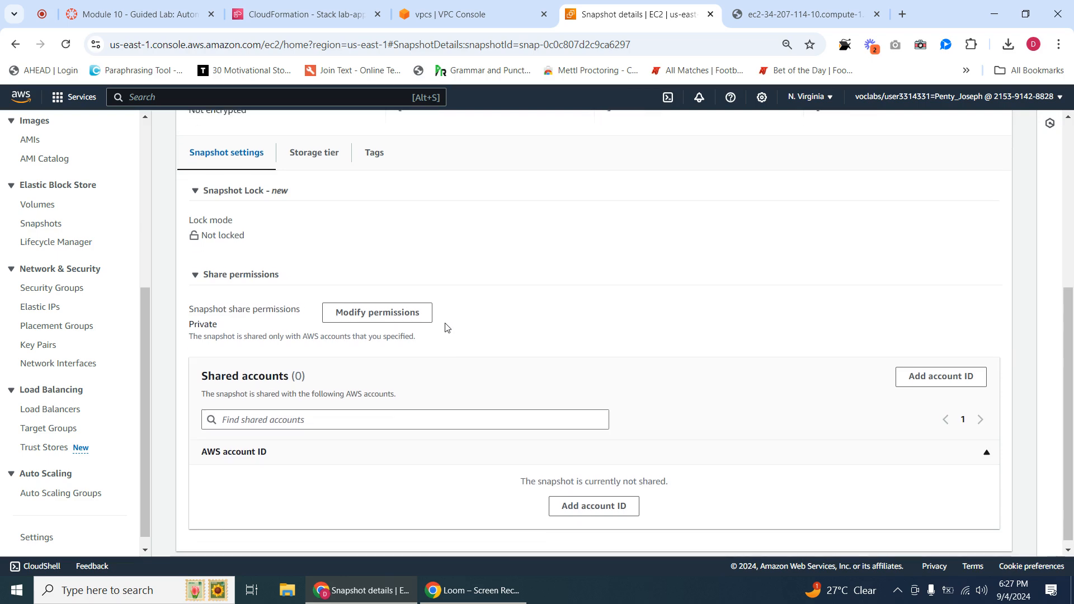
{"action": "scroll", "coordinate": [444, 326], "scroll_direction": "up", "scroll_amount": 2}
{"action": "scroll", "coordinate": [446, 327], "scroll_direction": "up", "scroll_amount": 2}
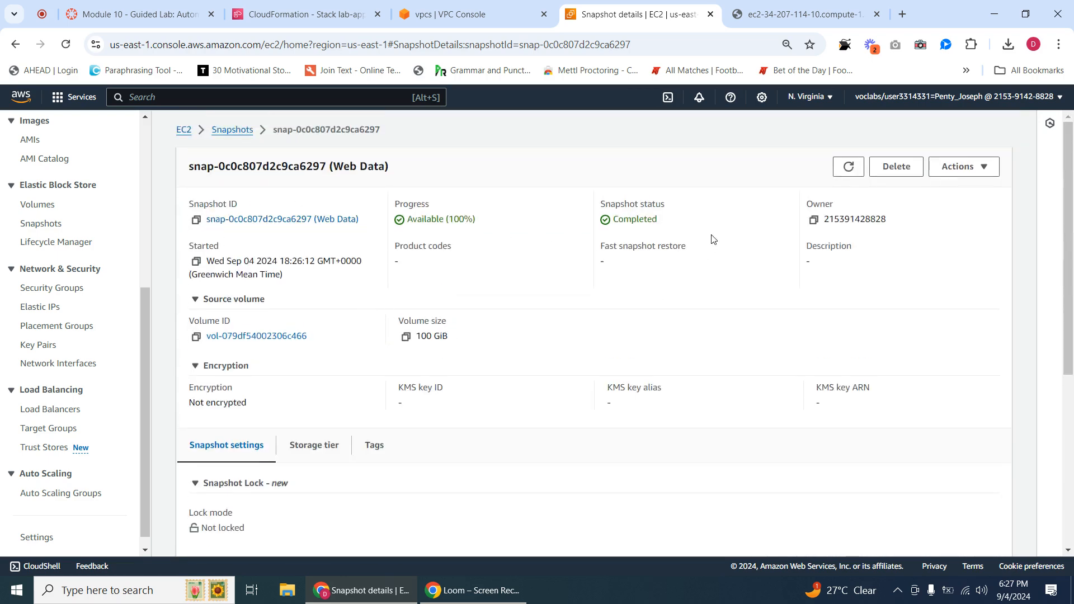
{"action": "scroll", "coordinate": [545, 226], "scroll_direction": "down", "scroll_amount": 4}
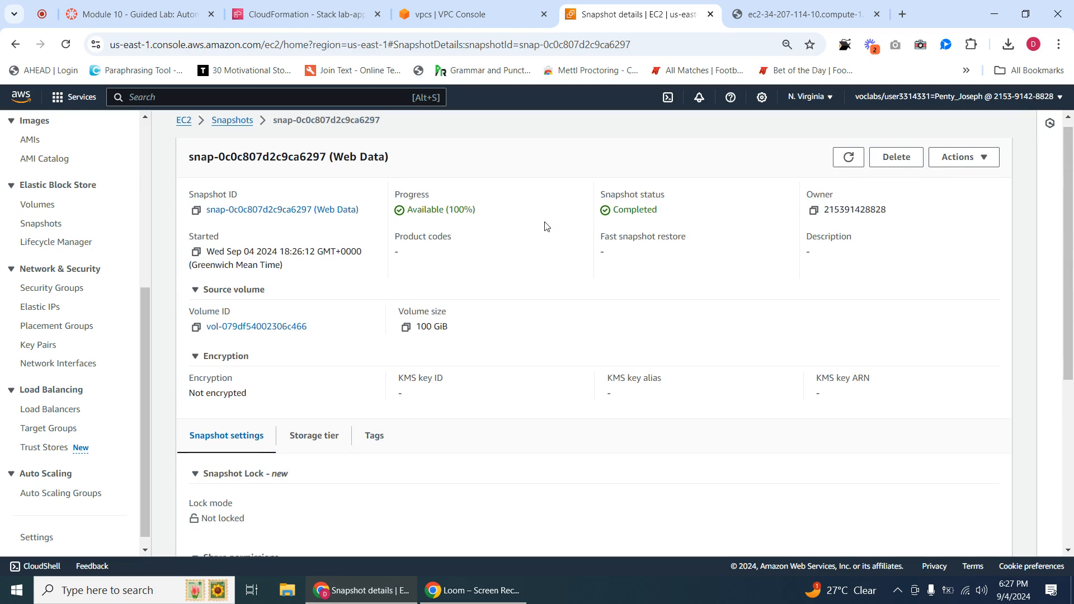
{"action": "scroll", "coordinate": [545, 227], "scroll_direction": "up", "scroll_amount": 4}
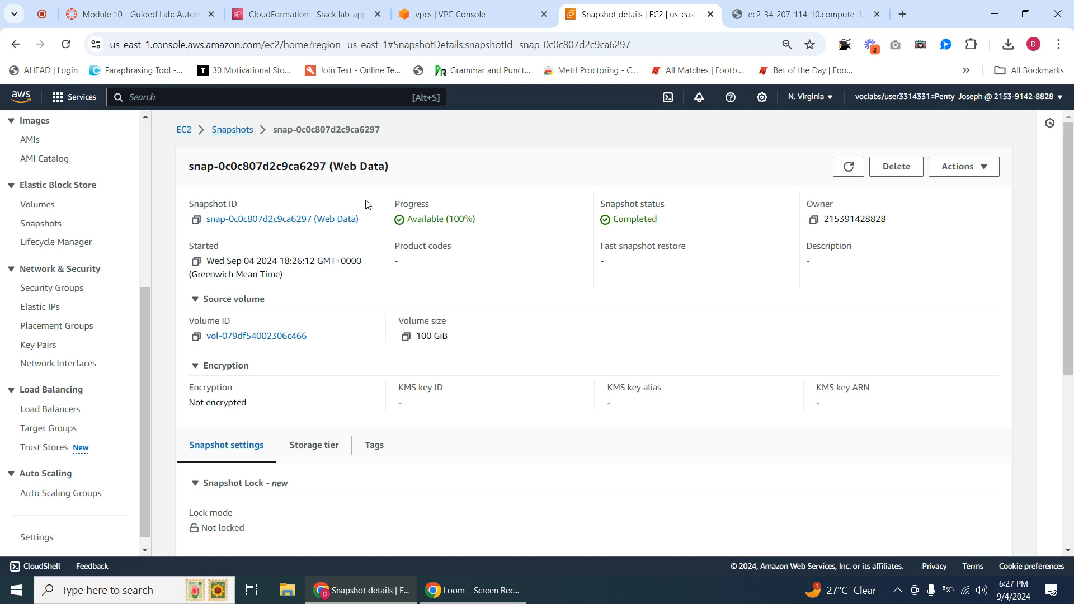
Step: Collapse the snapshot's source volume section and examine its storage tier and tags
{"action": "left_click", "coordinate": [364, 298]}
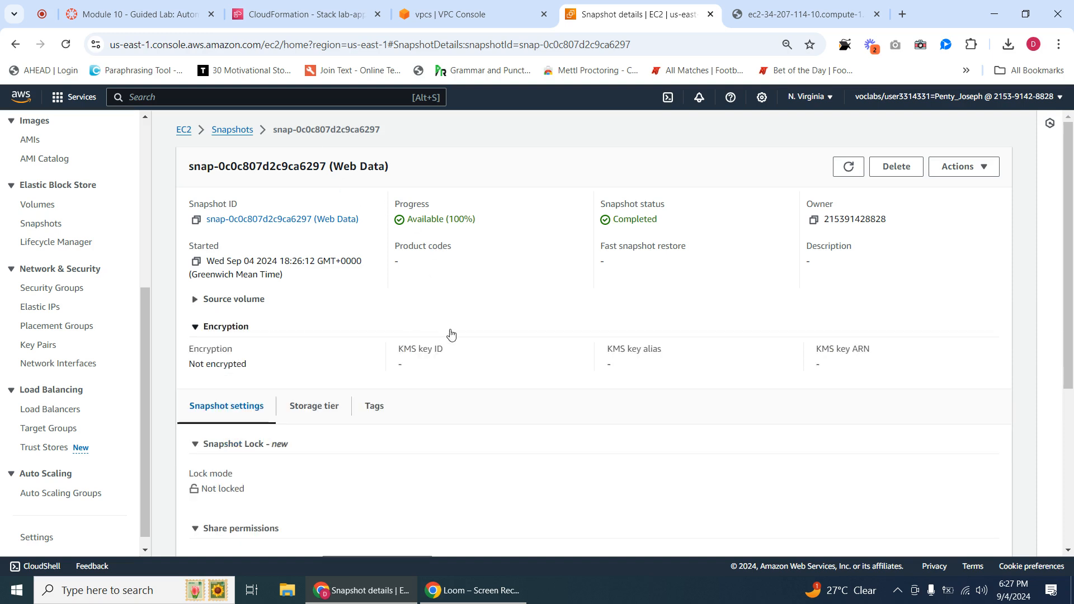
{"action": "left_click", "coordinate": [324, 412]}
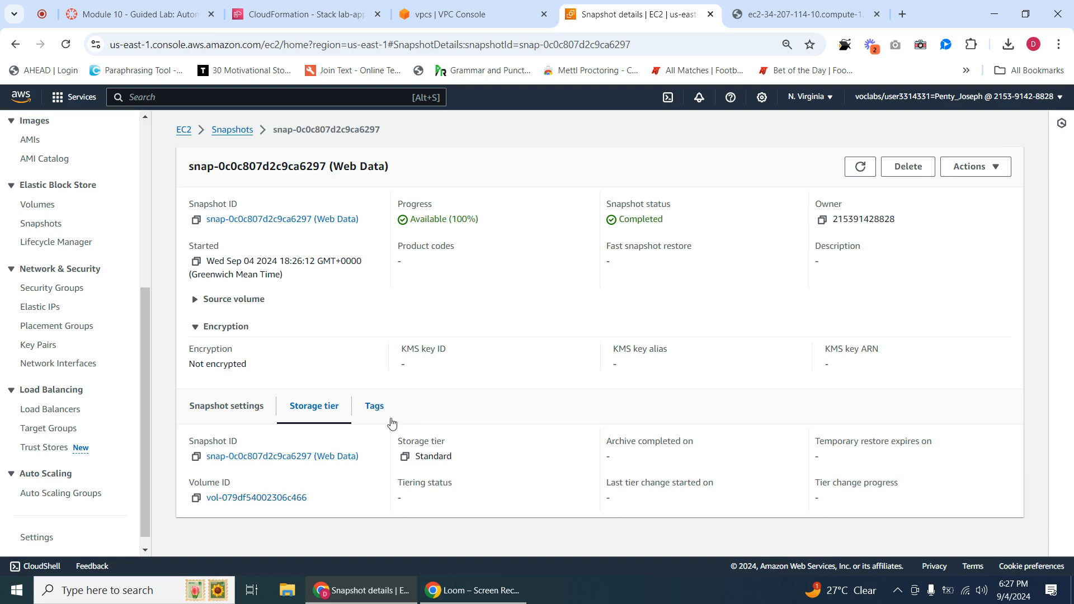
{"action": "left_click", "coordinate": [377, 409]}
{"action": "scroll", "coordinate": [385, 455], "scroll_direction": "down", "scroll_amount": 2}
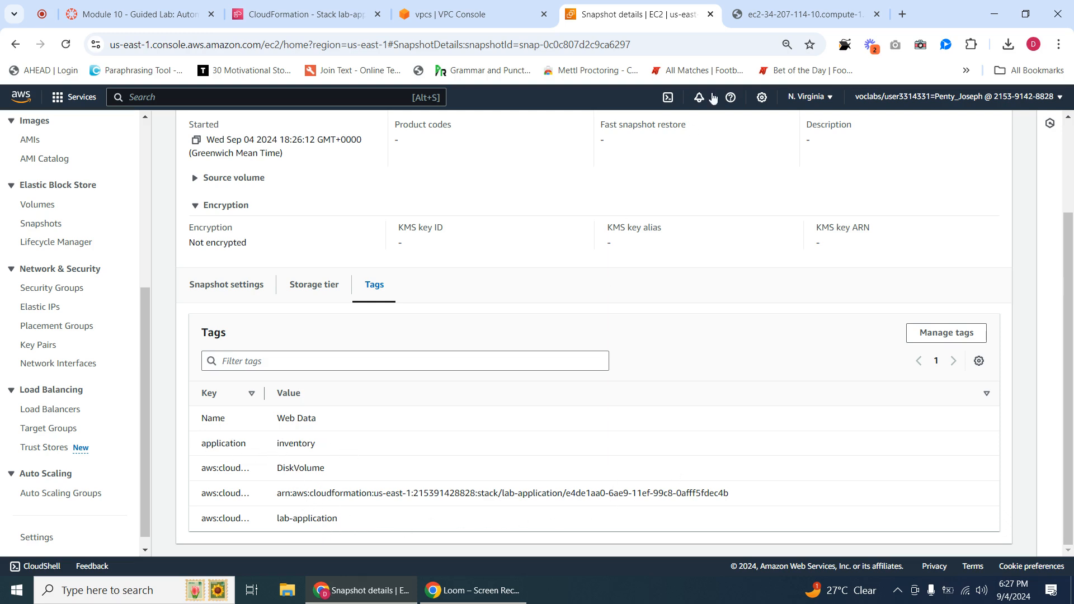
Step: Close the EC2 snapshot page and submit the Module 10 guided lab work from the assignment page
{"action": "left_click", "coordinate": [775, 16]}
{"action": "middle_click", "coordinate": [598, 16]}
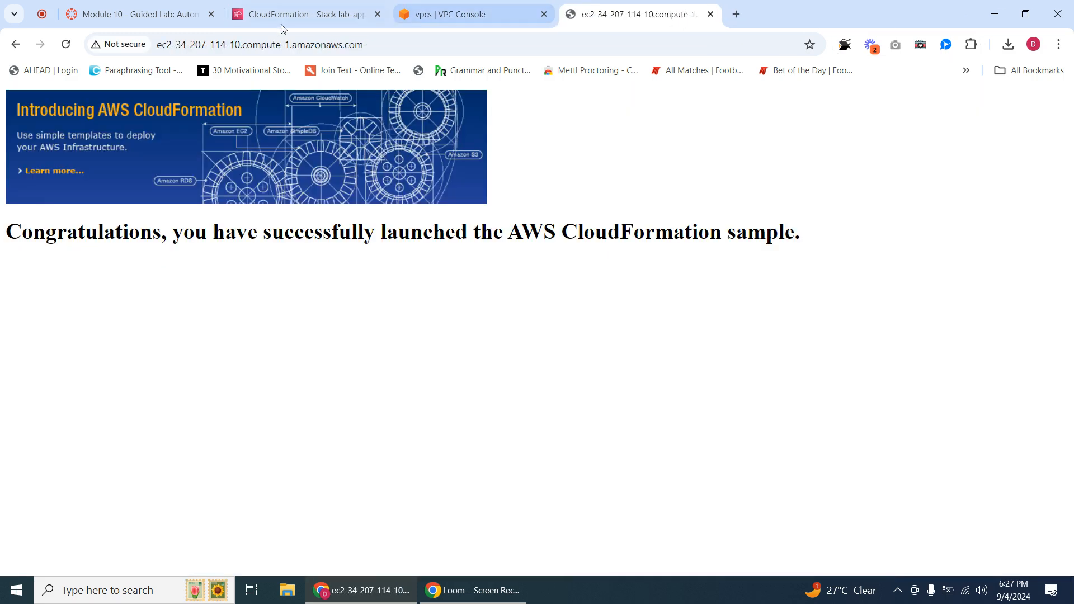
{"action": "left_click", "coordinate": [283, 15]}
{"action": "left_click", "coordinate": [173, 14]}
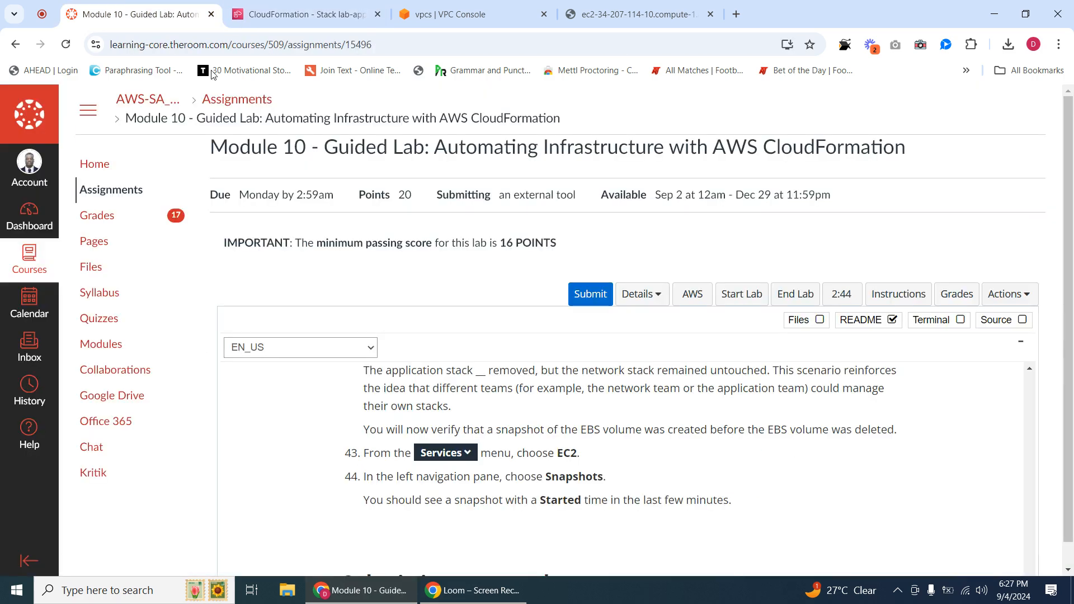
{"action": "scroll", "coordinate": [568, 467], "scroll_direction": "down", "scroll_amount": 2}
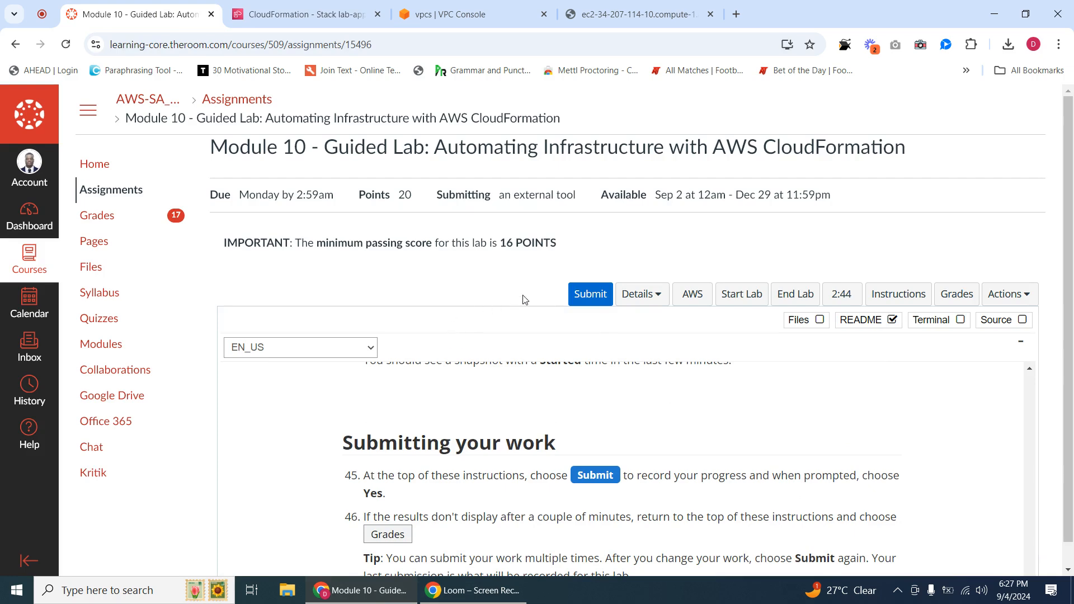
{"action": "left_click", "coordinate": [587, 295]}
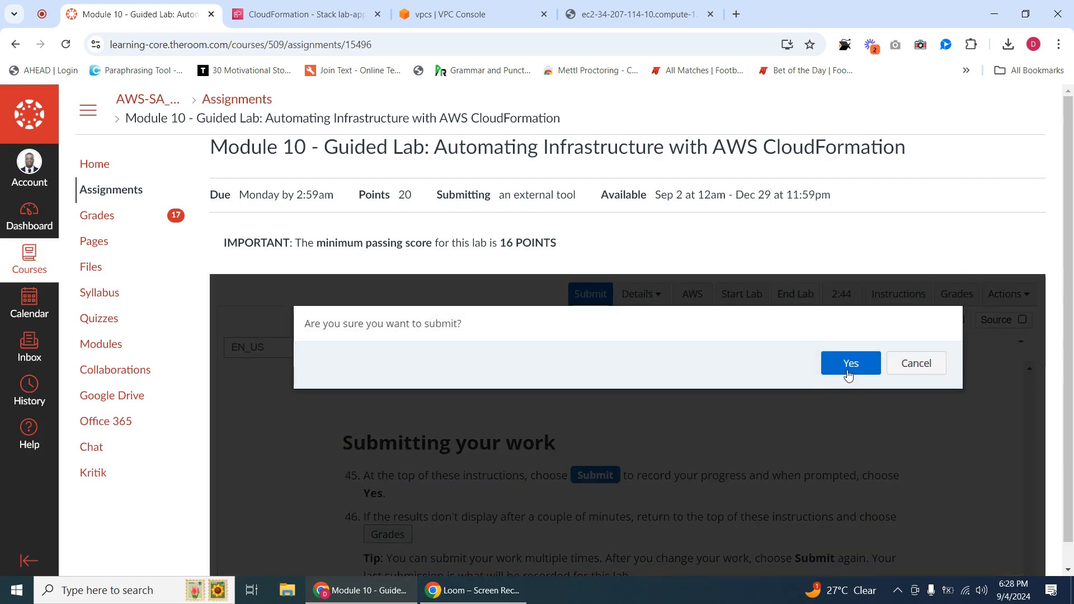
{"action": "left_click", "coordinate": [848, 372]}
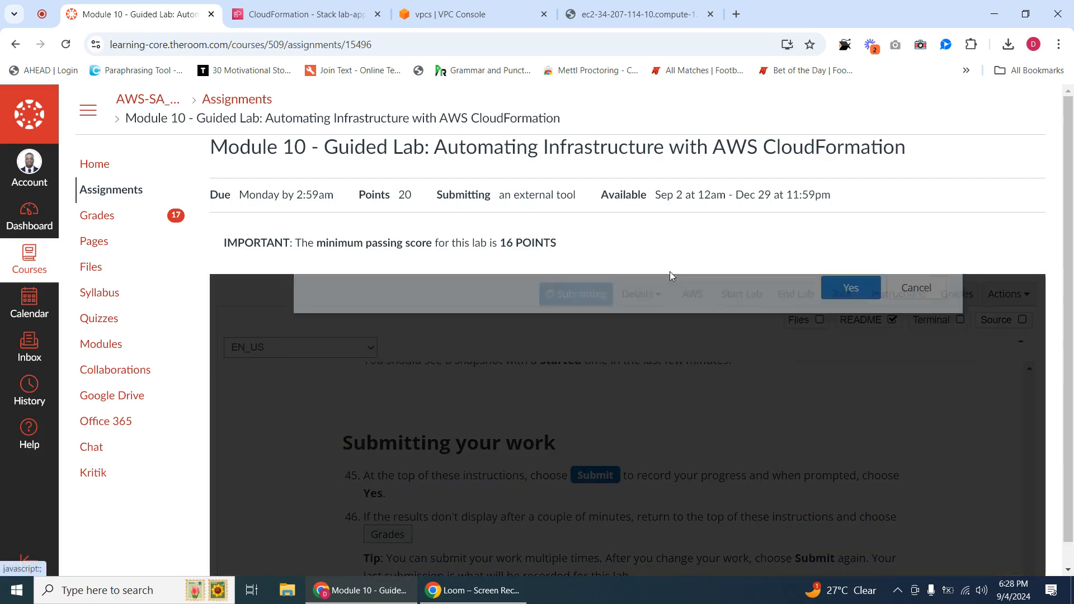
Step: Check the lab-application stack's deletion events, and look over the open VPC list and sample website
{"action": "left_click", "coordinate": [307, 11]}
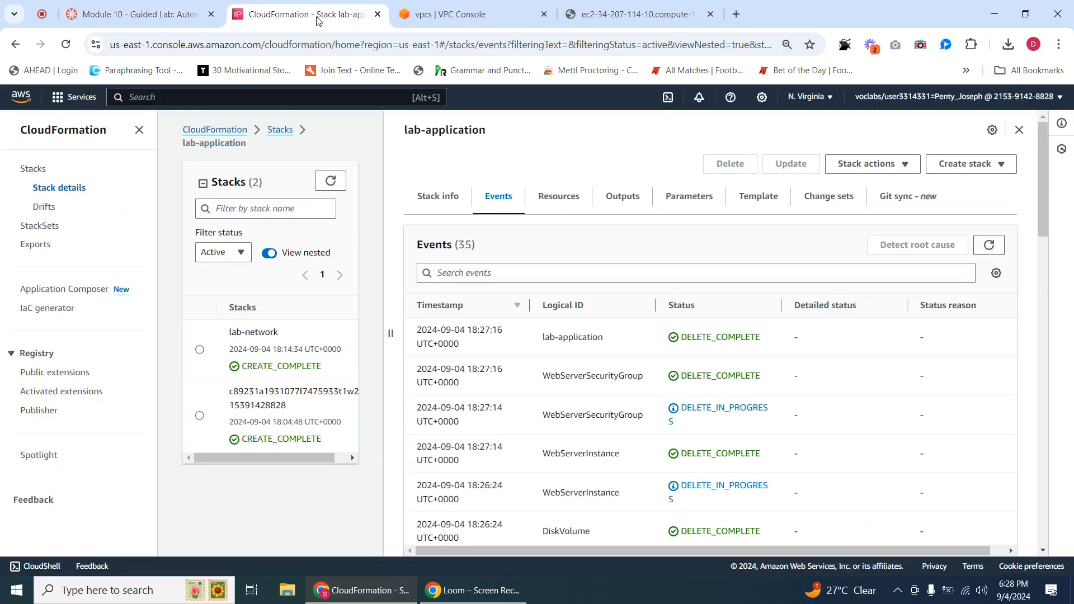
{"action": "left_click", "coordinate": [481, 15]}
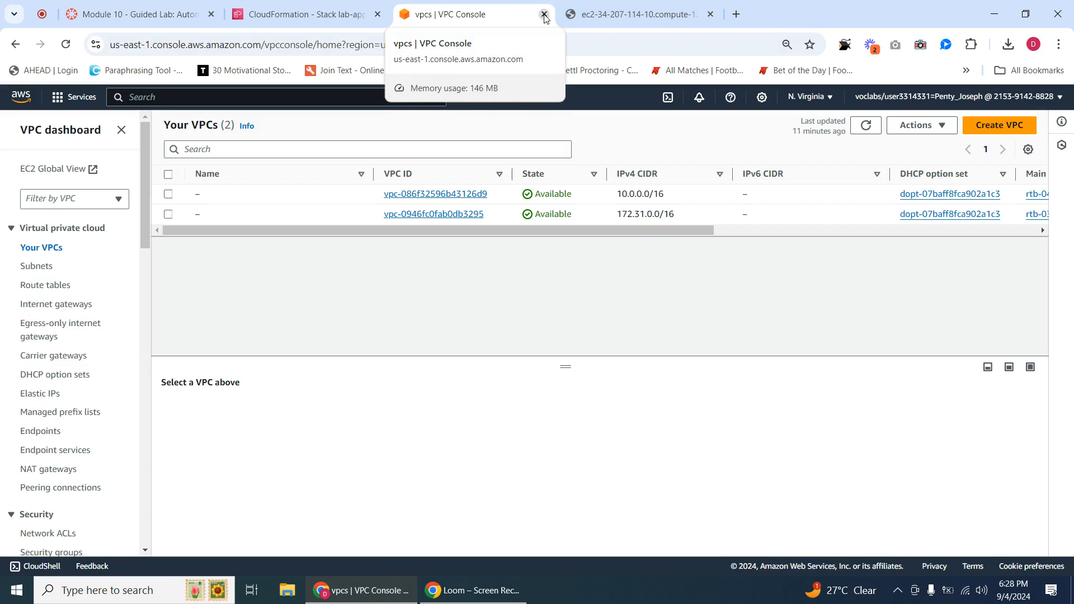
{"action": "left_click", "coordinate": [664, 18]}
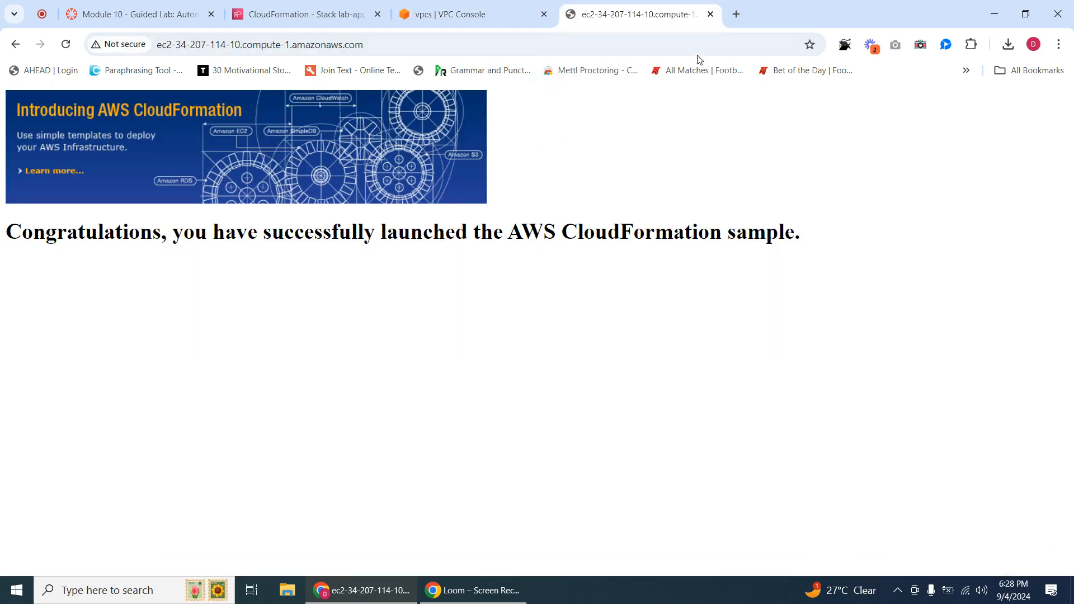
Step: Reload and close the sample website page, and check the submission details on the Module 10 assignment page
{"action": "left_click", "coordinate": [65, 44]}
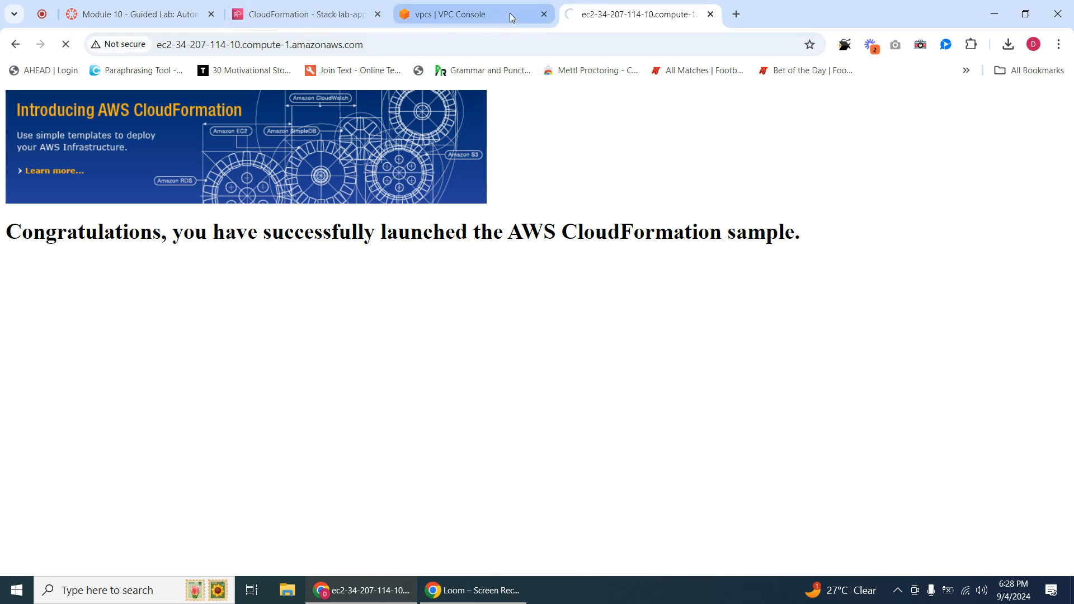
{"action": "left_click", "coordinate": [710, 14]}
{"action": "left_click", "coordinate": [301, 15]}
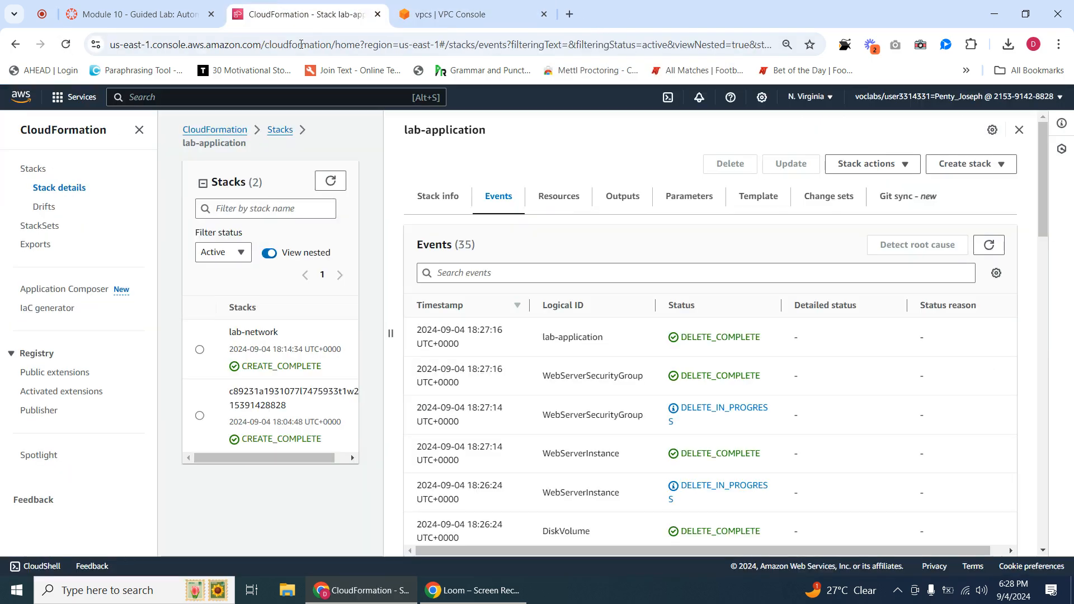
{"action": "left_click", "coordinate": [160, 17]}
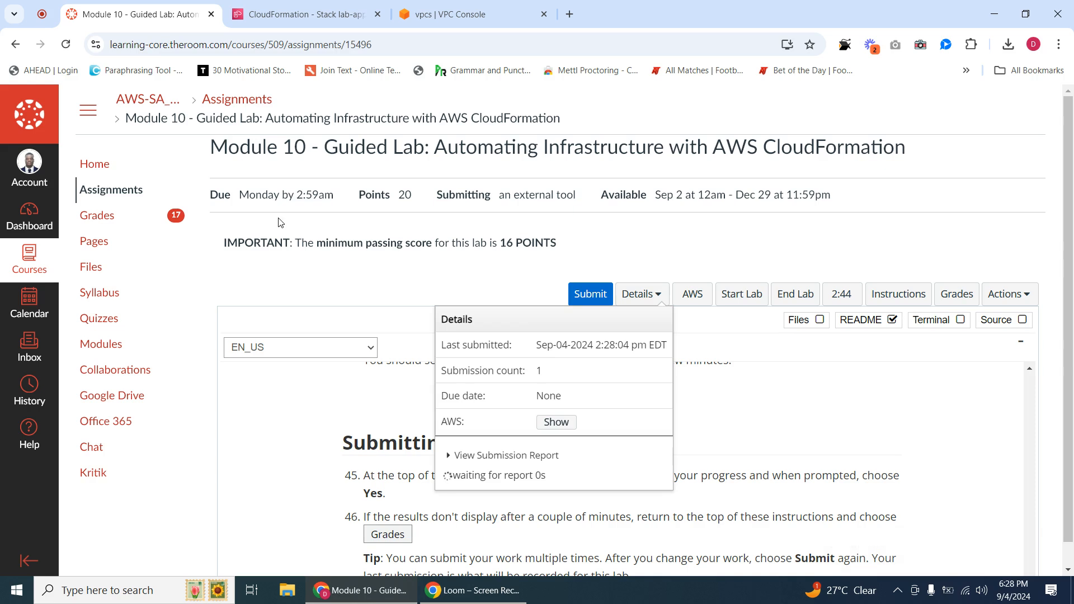
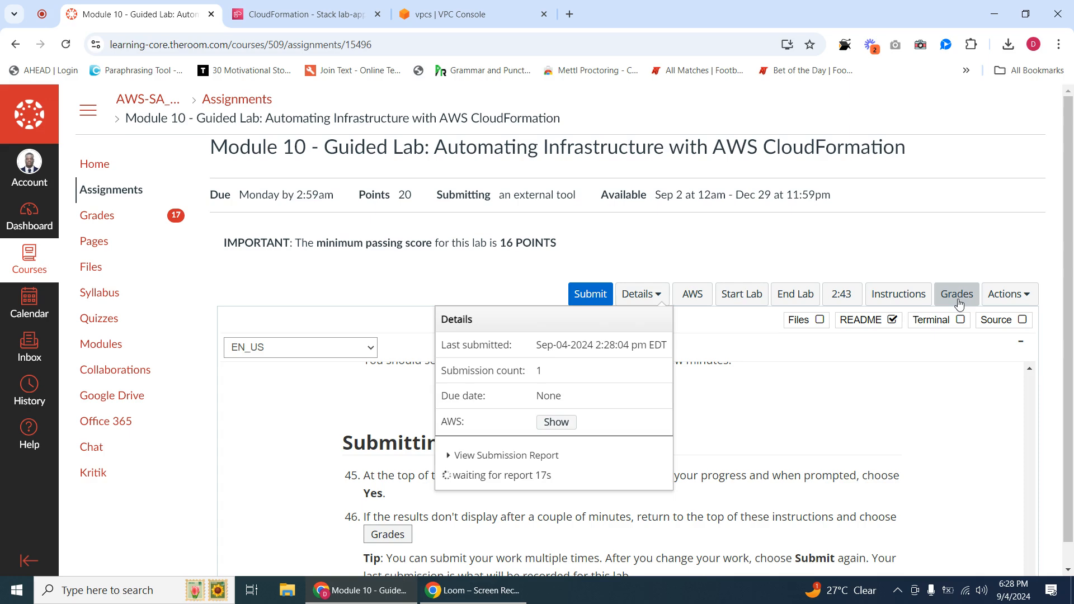
Step: Look over the open VPC list and refresh the CloudFormation stacks list
{"action": "left_click", "coordinate": [296, 7]}
{"action": "left_click", "coordinate": [429, 8]}
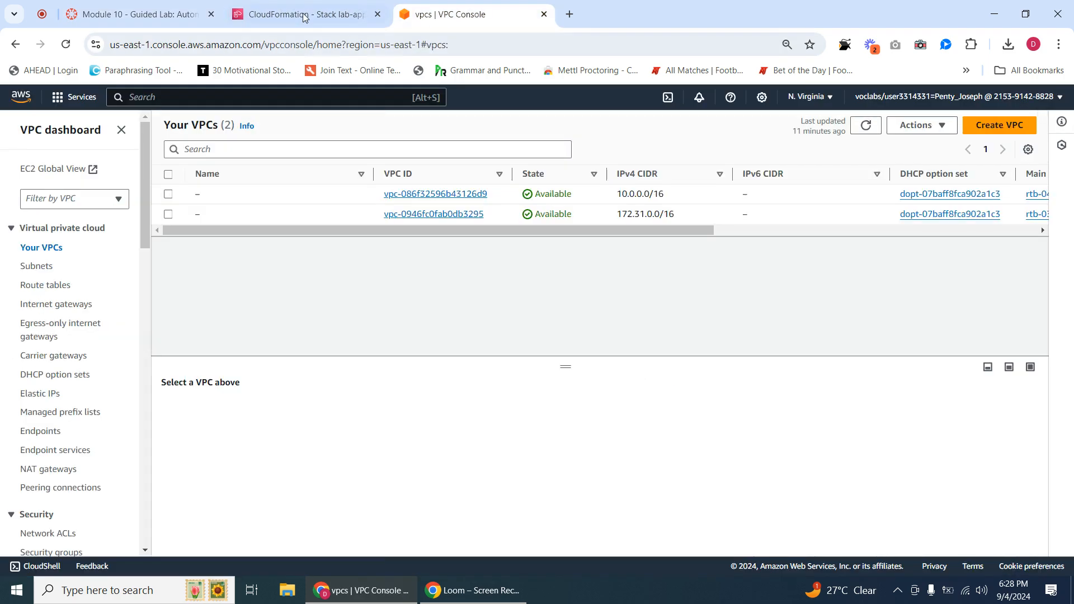
{"action": "left_click", "coordinate": [293, 14]}
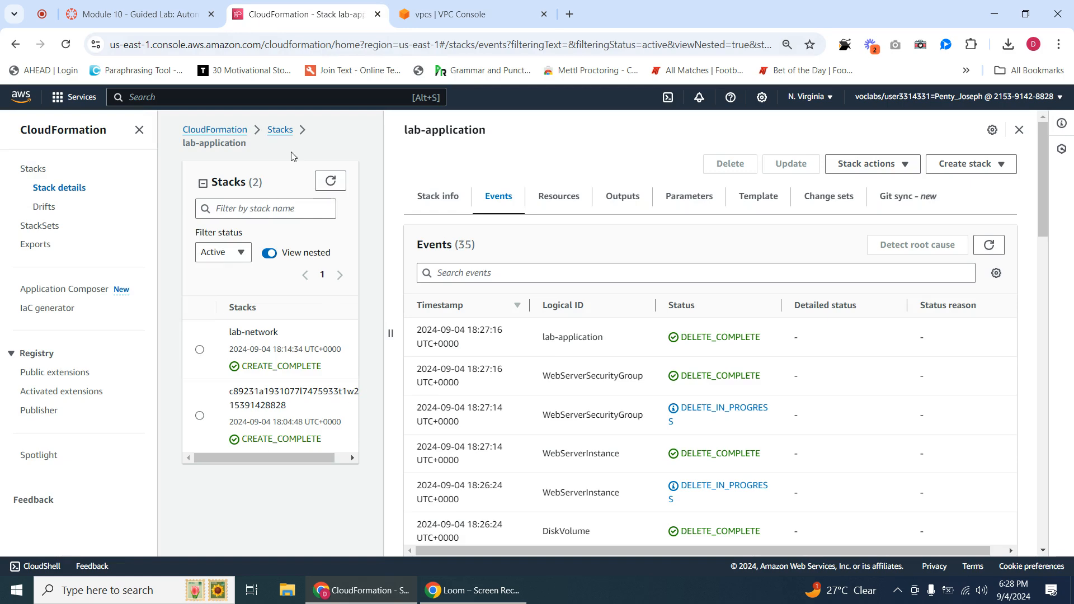
{"action": "left_click", "coordinate": [330, 180]}
Step: Return to the Module 10 assignment page and examine the submission report's total score and per-task scores
{"action": "left_click", "coordinate": [140, 14]}
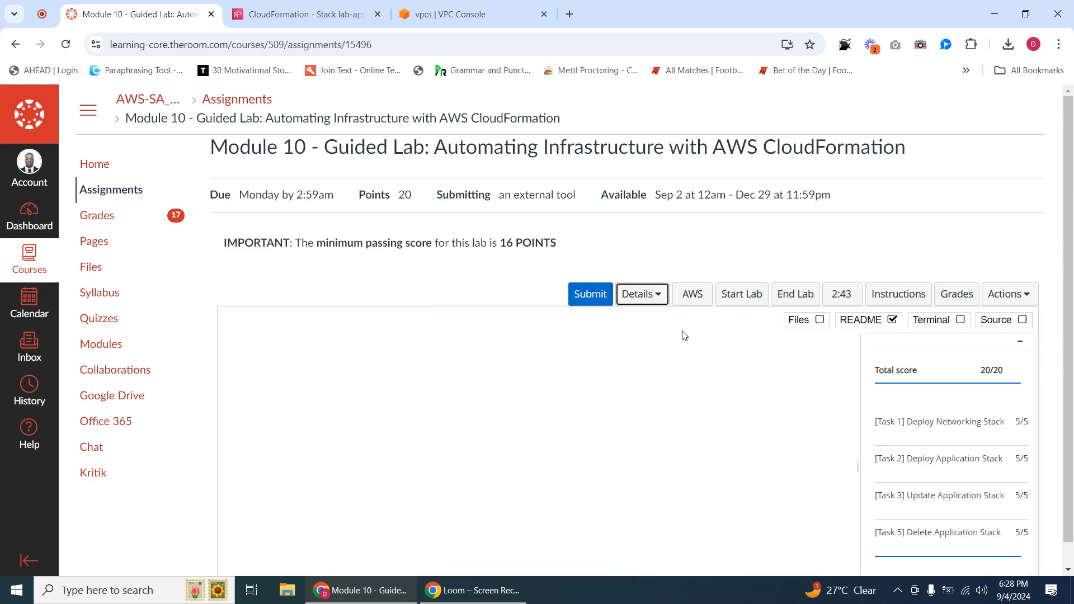
{"action": "scroll", "coordinate": [976, 453], "scroll_direction": "down", "scroll_amount": 1}
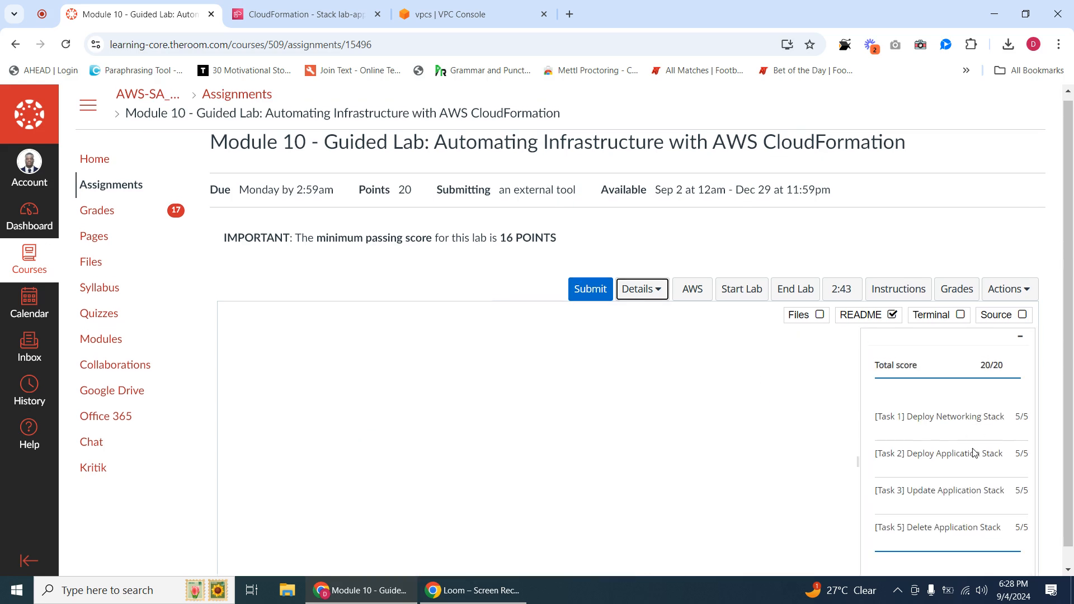
{"action": "scroll", "coordinate": [936, 389], "scroll_direction": "down", "scroll_amount": 1}
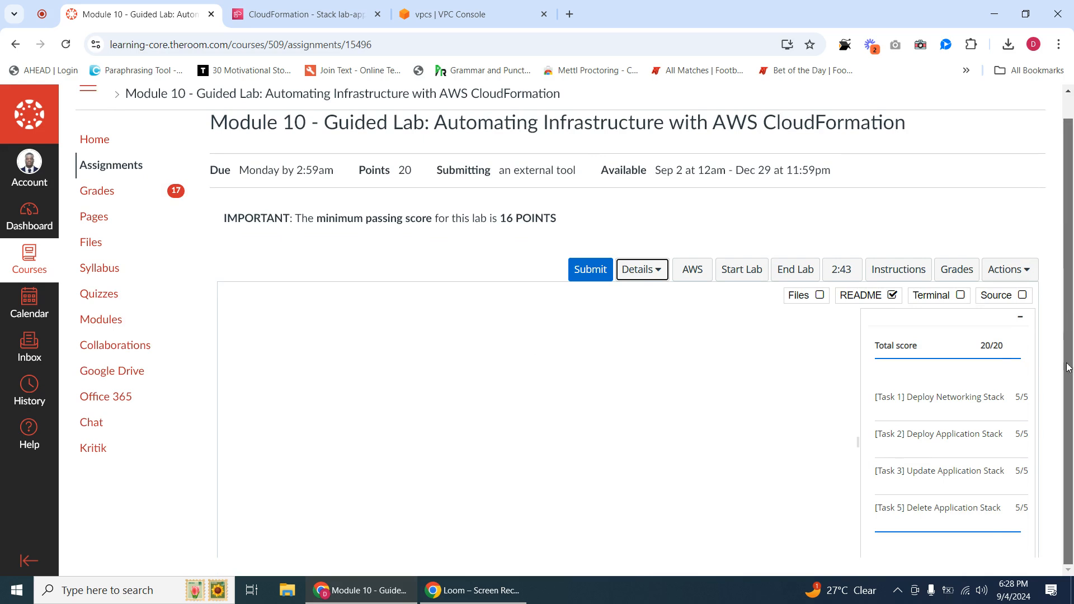
{"action": "left_click", "coordinate": [686, 457]}
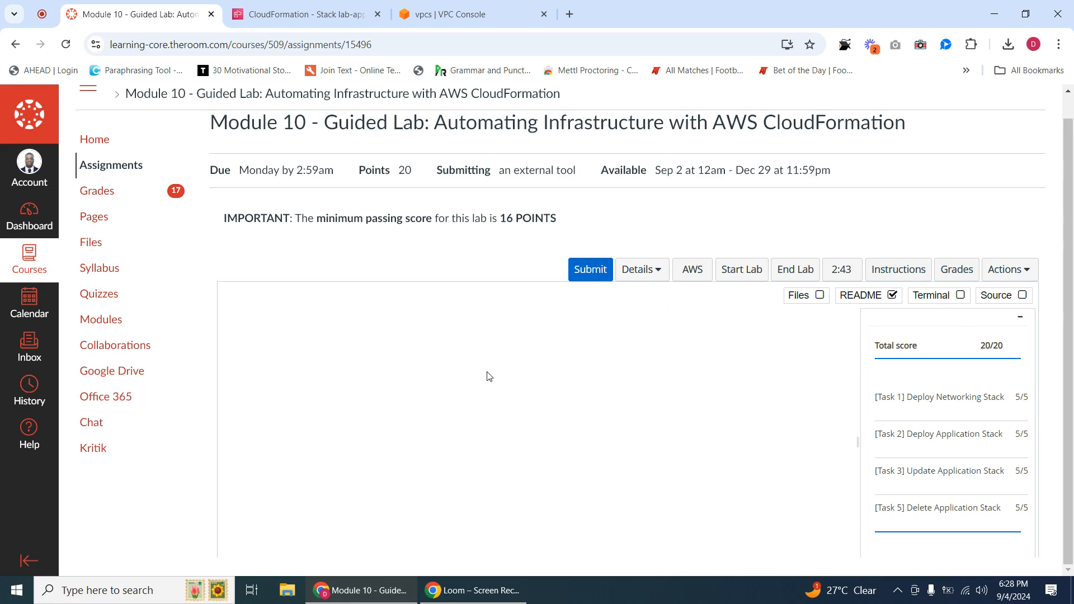
{"action": "scroll", "coordinate": [1070, 167], "scroll_direction": "up", "scroll_amount": 1}
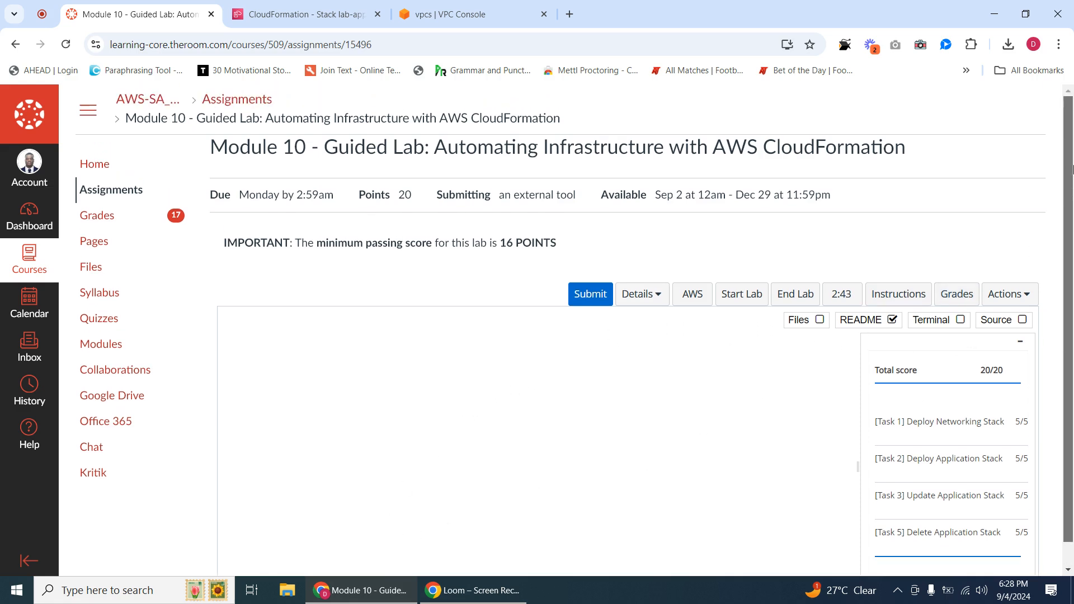
{"action": "scroll", "coordinate": [1070, 168], "scroll_direction": "down", "scroll_amount": 1}
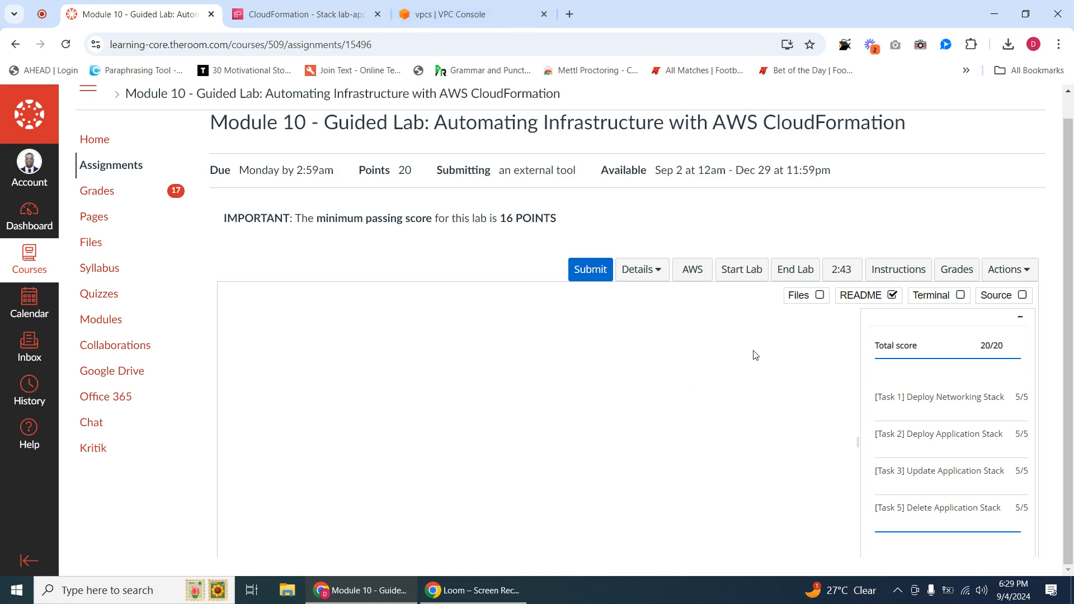
{"action": "scroll", "coordinate": [1070, 221], "scroll_direction": "up", "scroll_amount": 1}
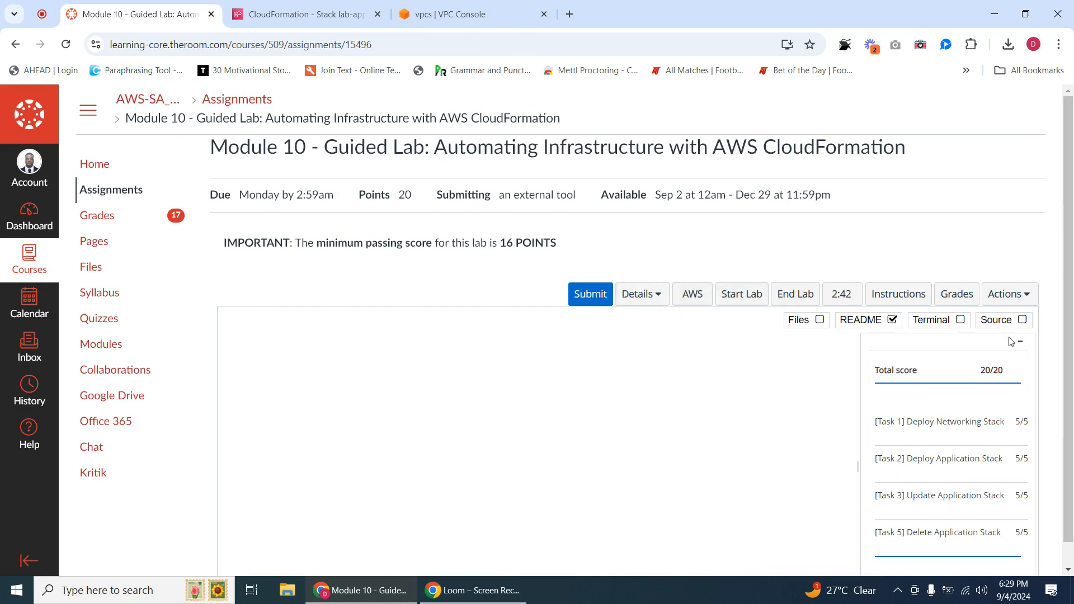
{"action": "left_click", "coordinate": [39, 15]}
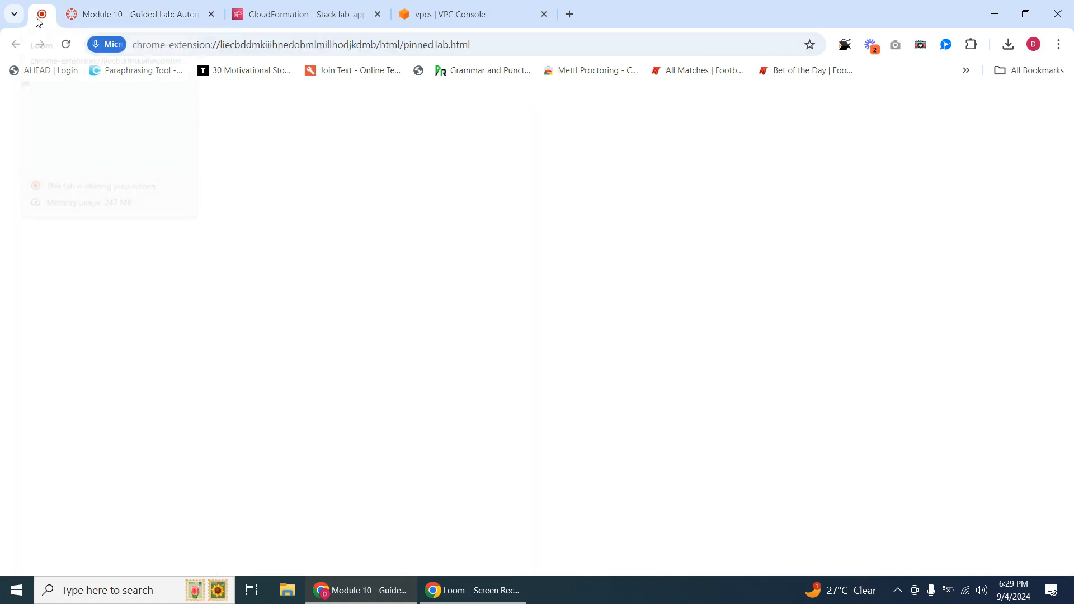